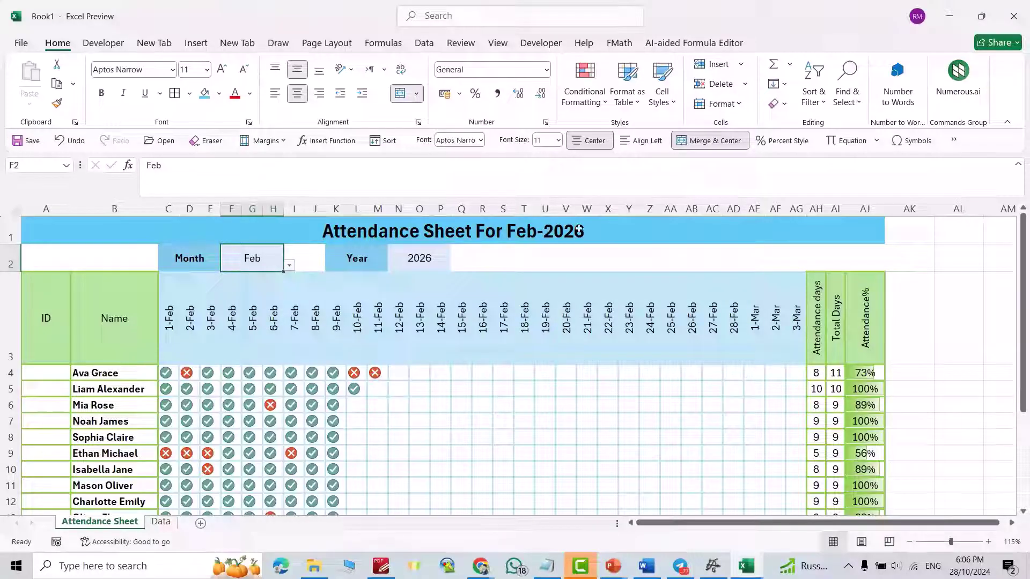
- Set the sheet's Year to 2024 and Month to Jan from the dropdowns
{"action": "left_click", "coordinate": [429, 254]}
{"action": "left_click", "coordinate": [456, 265]}
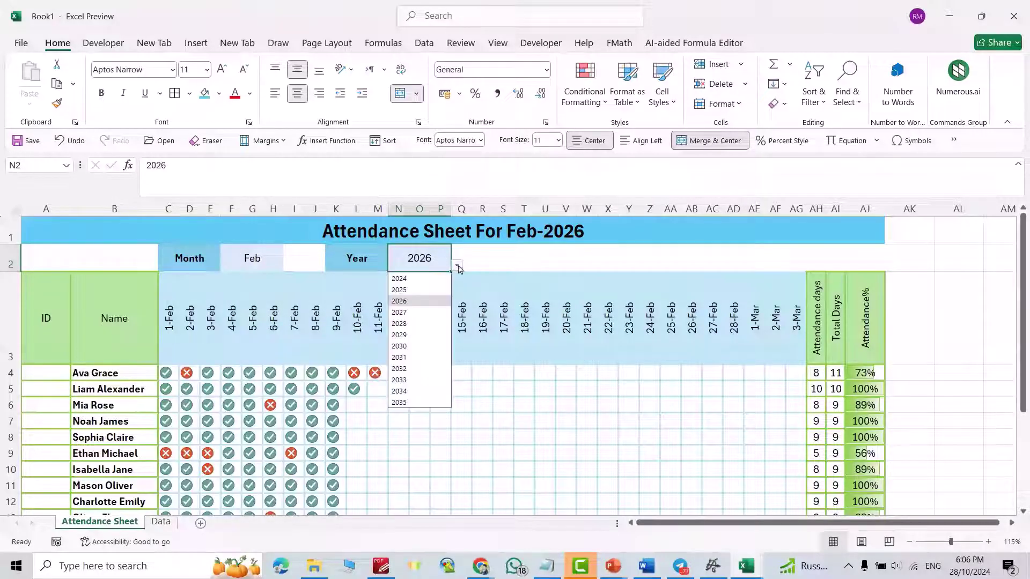
{"action": "left_click", "coordinate": [407, 279]}
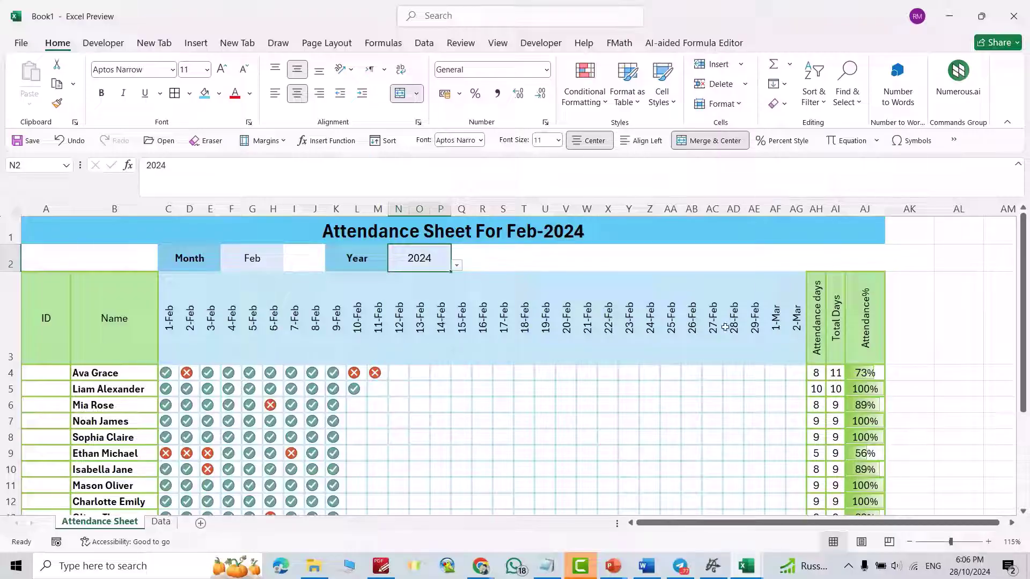
{"action": "left_click", "coordinate": [258, 260]}
{"action": "left_click", "coordinate": [289, 265]}
{"action": "left_click", "coordinate": [239, 279]}
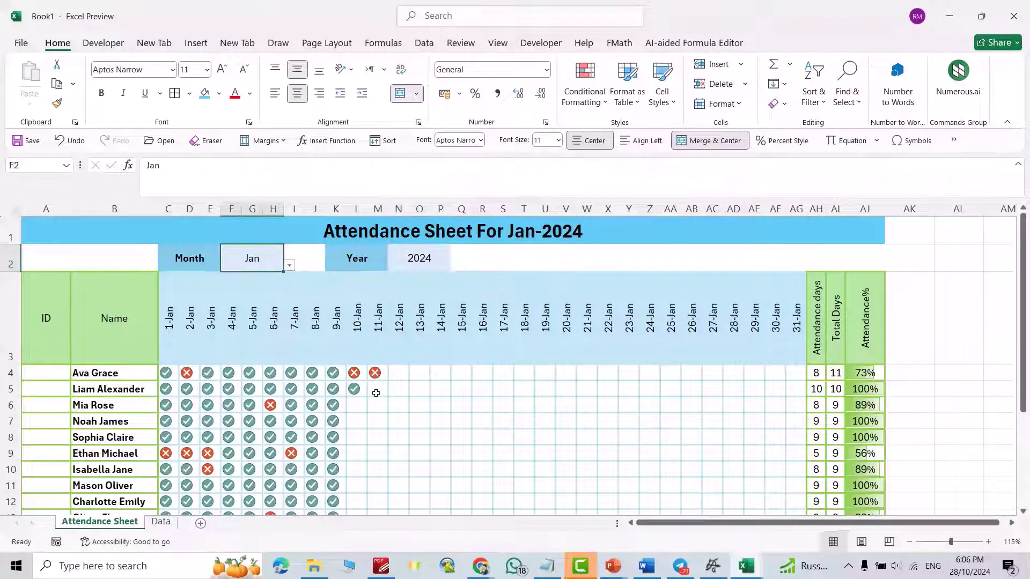
- Mark the second student absent (0) in M5 and N5 and present (1) in O5
{"action": "left_click", "coordinate": [377, 389]}
{"action": "type", "text": "0"}
{"action": "key", "text": "Return"}
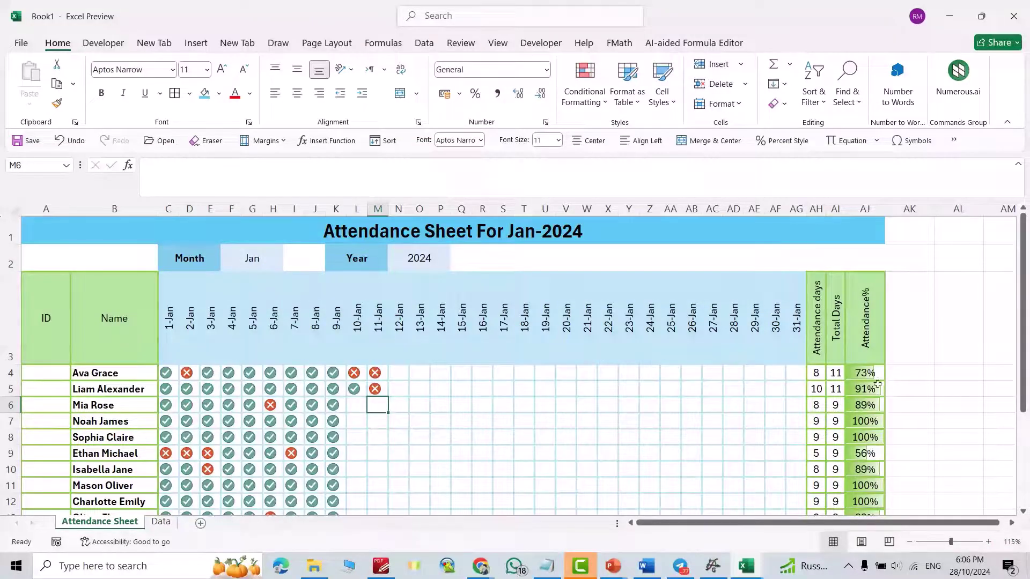
{"action": "left_click", "coordinate": [398, 389]}
{"action": "type", "text": "0"}
{"action": "key", "text": "Return"}
{"action": "left_click", "coordinate": [423, 387]}
{"action": "type", "text": "1"}
{"action": "key", "text": "Return"}
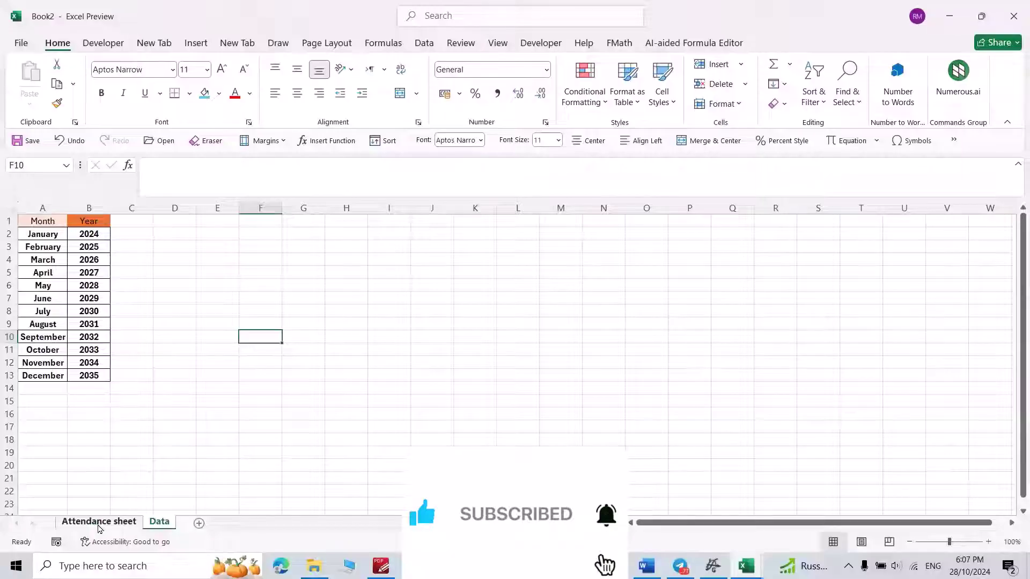
- On the Attendance sheet, merge D3:F3 and G3:I3 and label D3 'Month'
{"action": "left_click", "coordinate": [99, 522]}
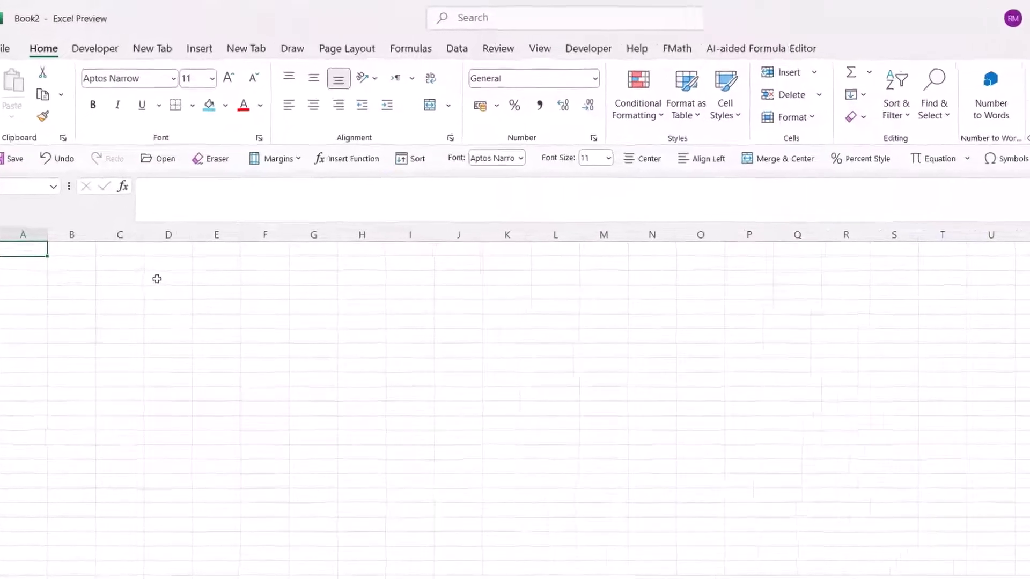
{"action": "left_click_drag", "start_coordinate": [176, 248], "coordinate": [236, 245]}
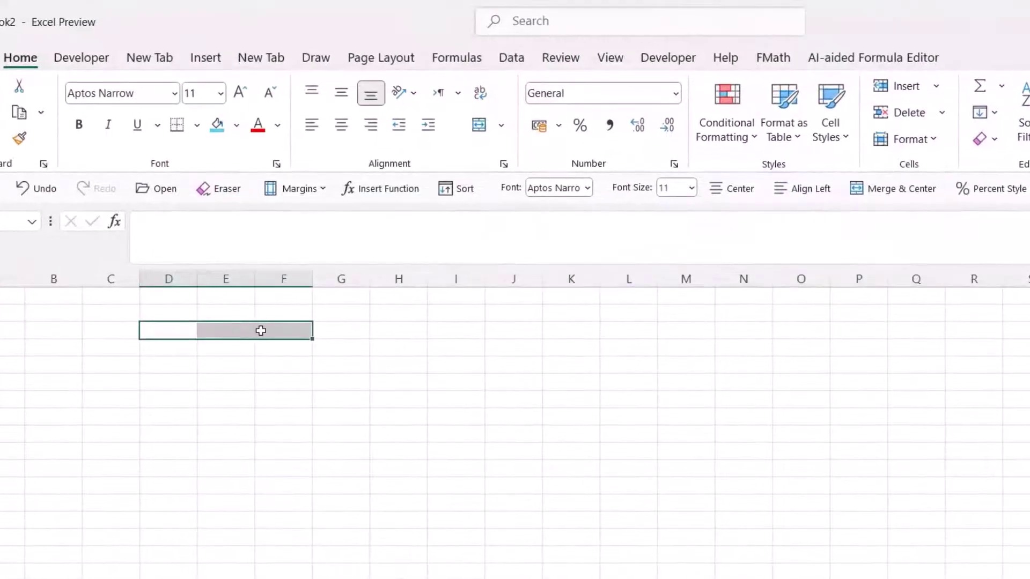
{"action": "left_click", "coordinate": [479, 125]}
{"action": "left_click_drag", "start_coordinate": [340, 326], "coordinate": [477, 338]}
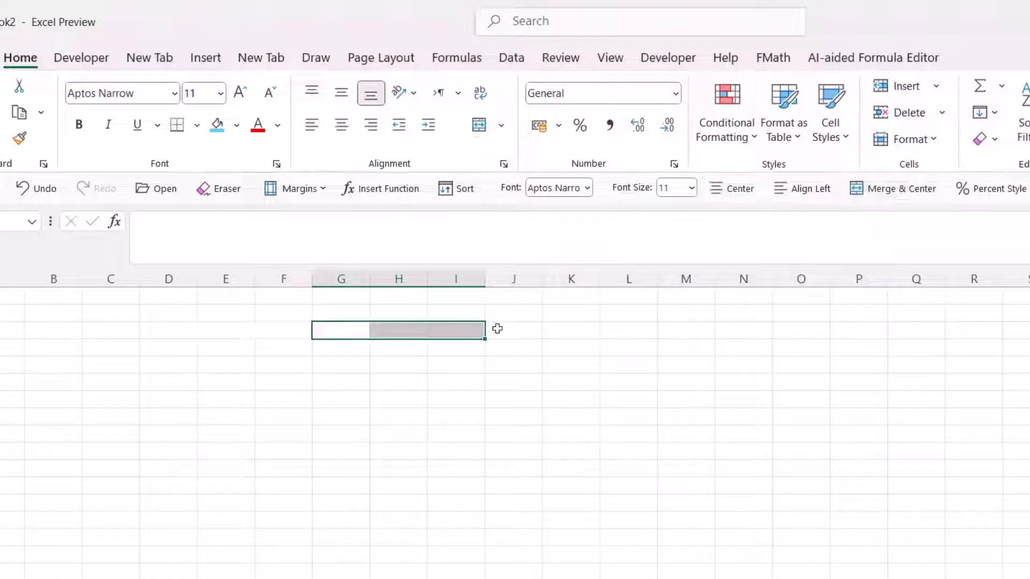
{"action": "left_click", "coordinate": [479, 125]}
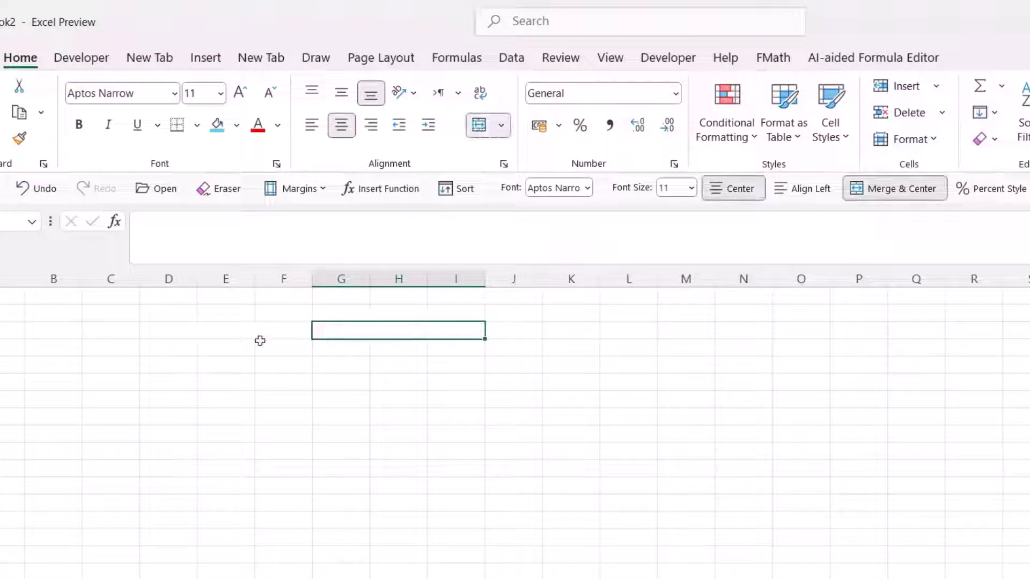
{"action": "left_click", "coordinate": [234, 333]}
{"action": "type", "text": "Month"}
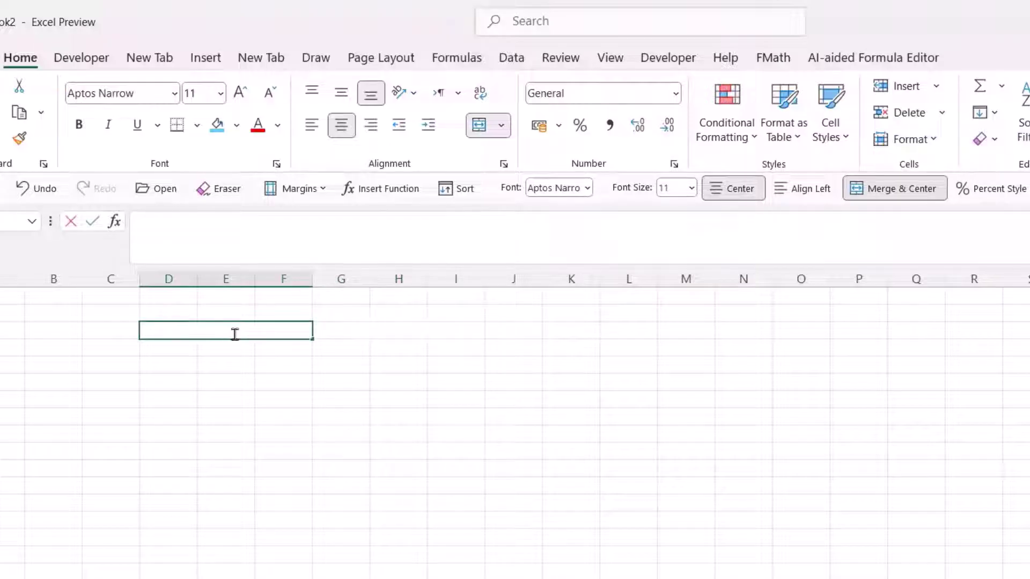
- Merge L3:N3 and O3:Q3 and label L3 'Year'
{"action": "left_click_drag", "start_coordinate": [638, 329], "coordinate": [738, 336]}
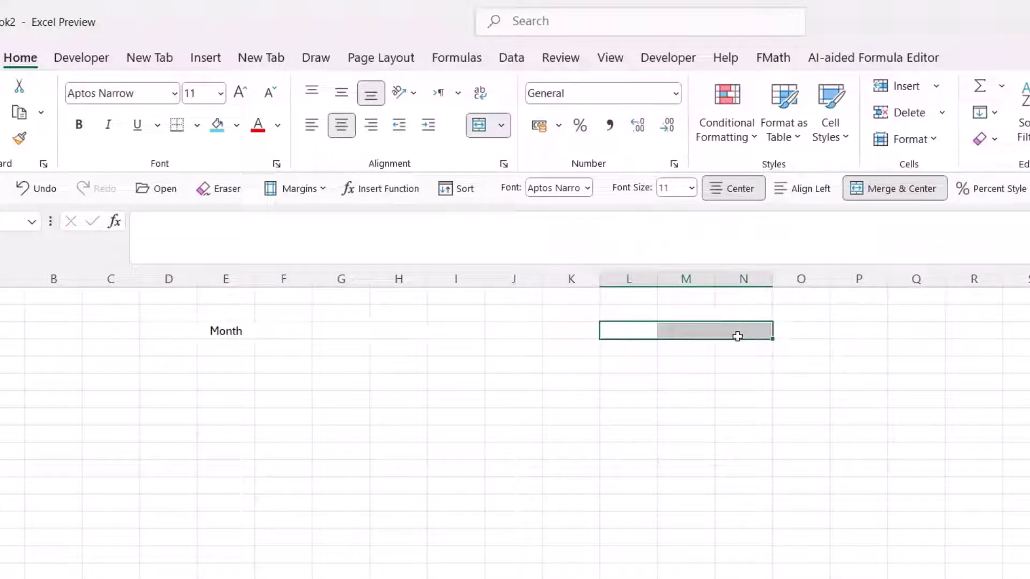
{"action": "left_click", "coordinate": [479, 125]}
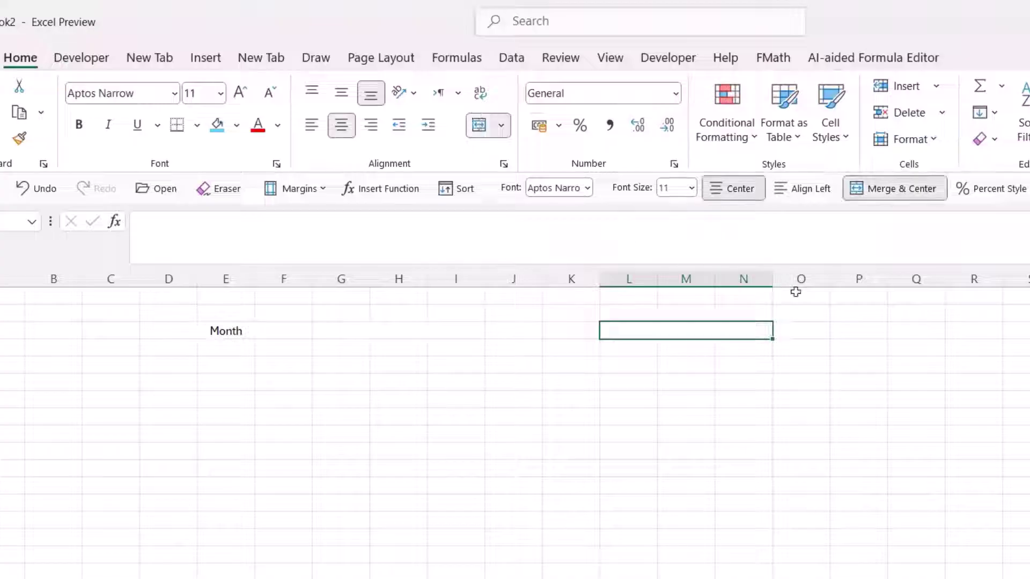
{"action": "left_click_drag", "start_coordinate": [797, 331], "coordinate": [908, 331]}
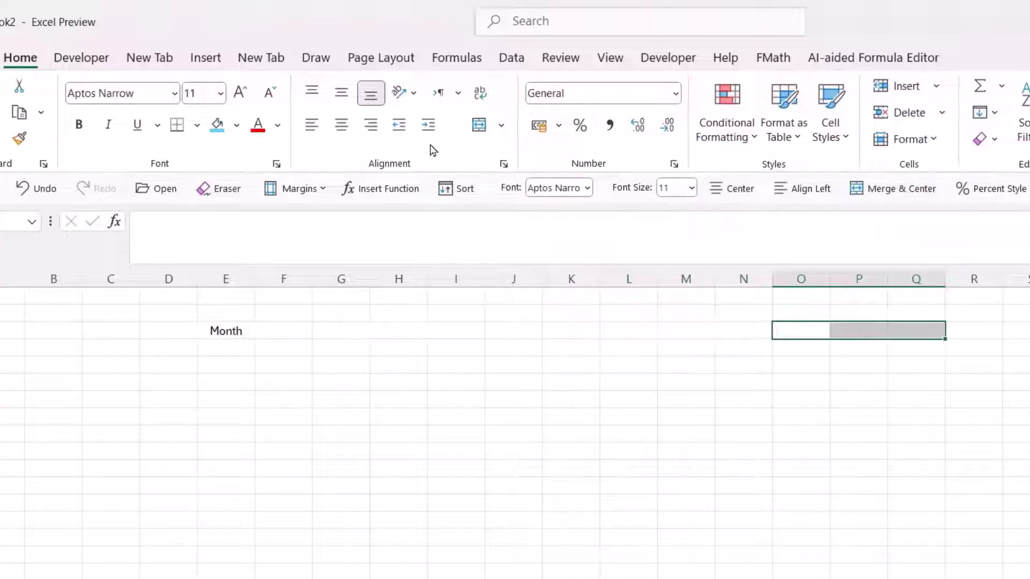
{"action": "left_click", "coordinate": [479, 125]}
{"action": "left_click", "coordinate": [663, 332]}
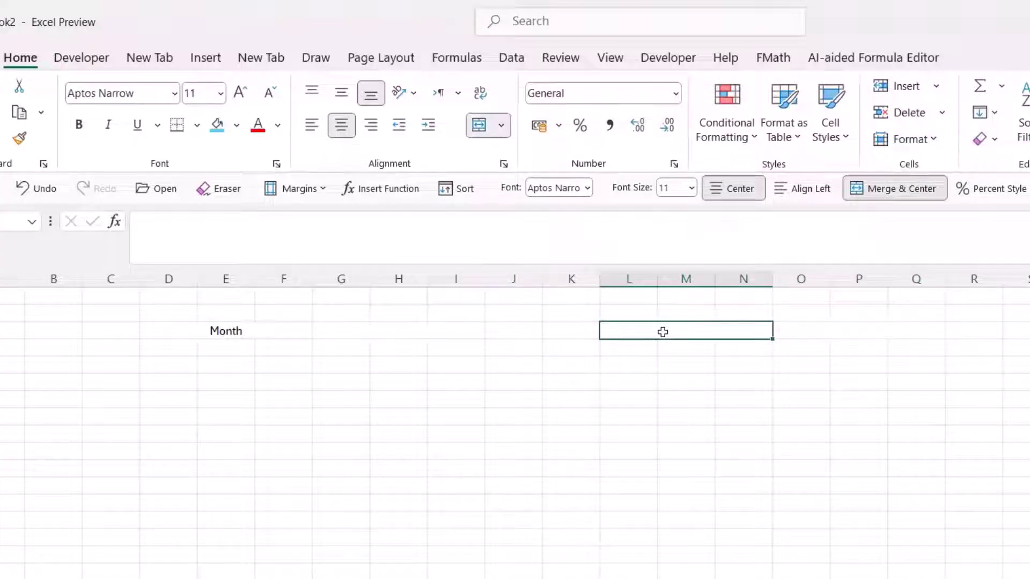
{"action": "type", "text": "Year"}
{"action": "left_click", "coordinate": [360, 332]}
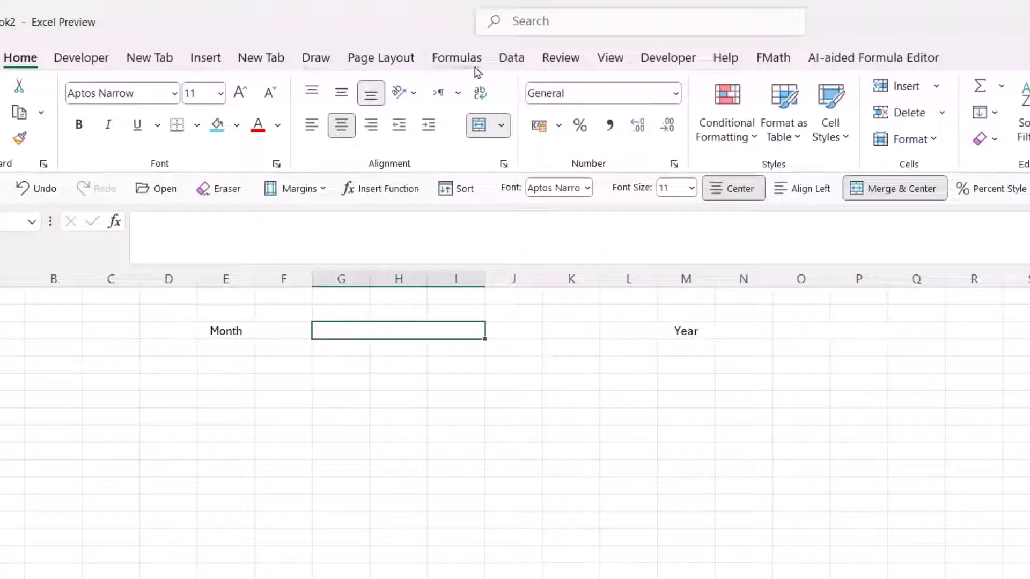
{"action": "left_click", "coordinate": [510, 60]}
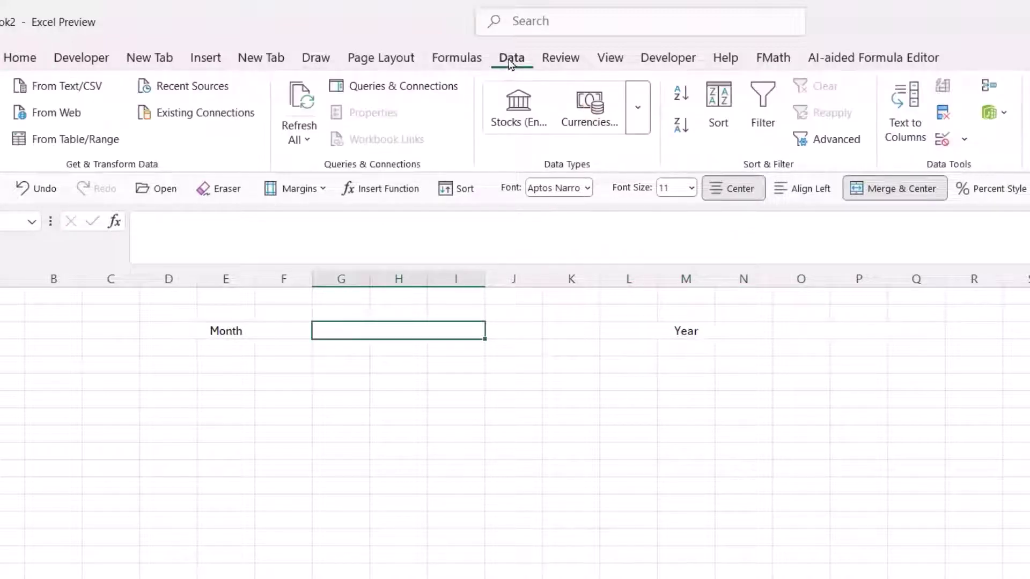
- Make the Month cell a list dropdown sourced from Data!A2:A13 and choose January
{"action": "left_click", "coordinate": [964, 139]}
{"action": "left_click", "coordinate": [975, 167]}
{"action": "left_click", "coordinate": [810, 417]}
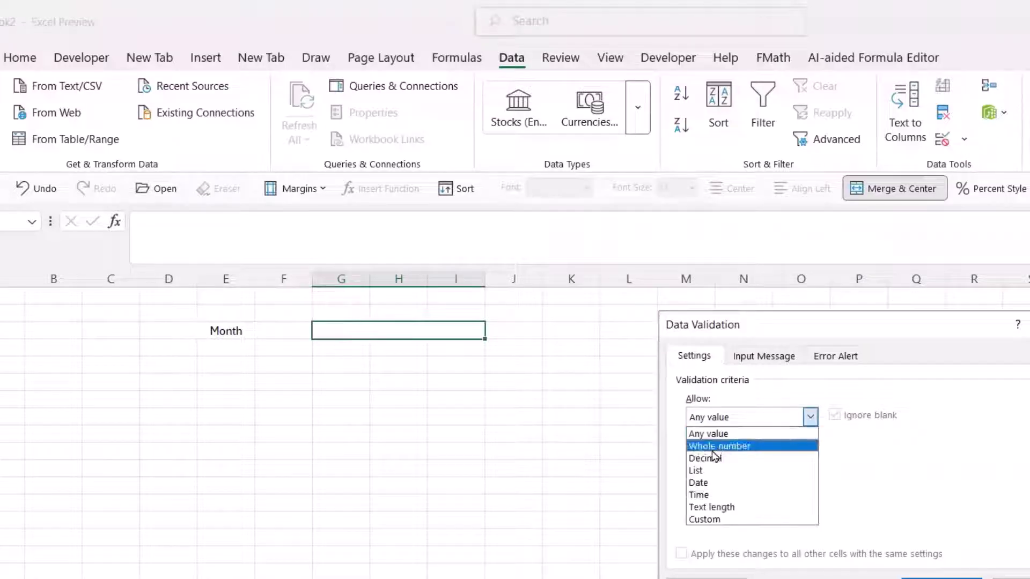
{"action": "left_click", "coordinate": [703, 468]}
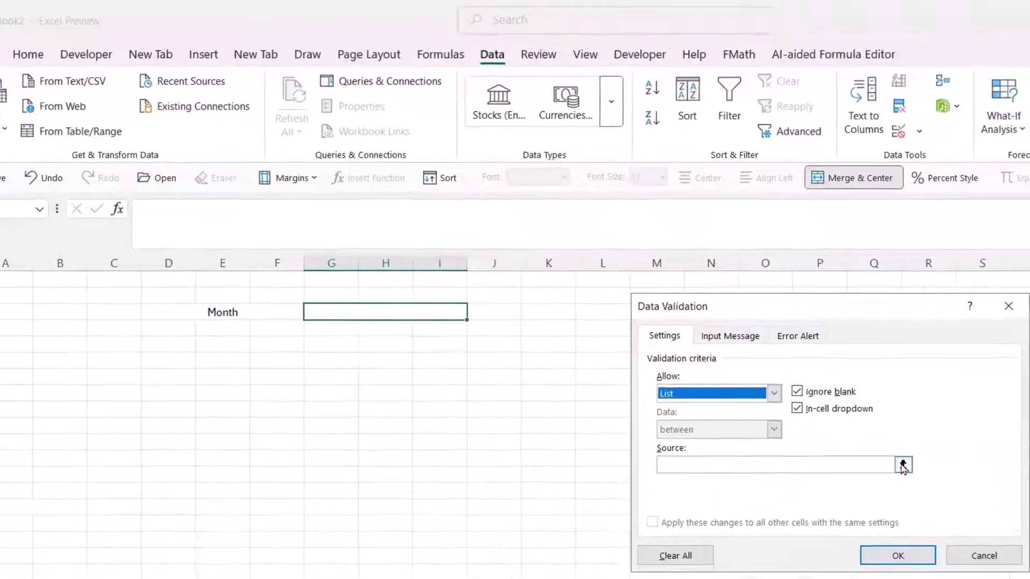
{"action": "left_click", "coordinate": [947, 492]}
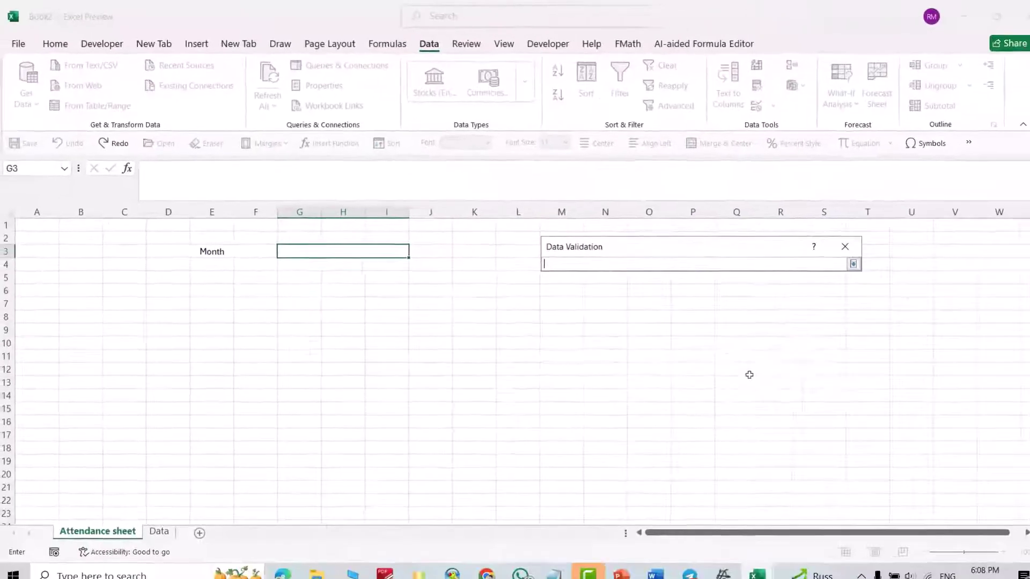
{"action": "left_click", "coordinate": [157, 528]}
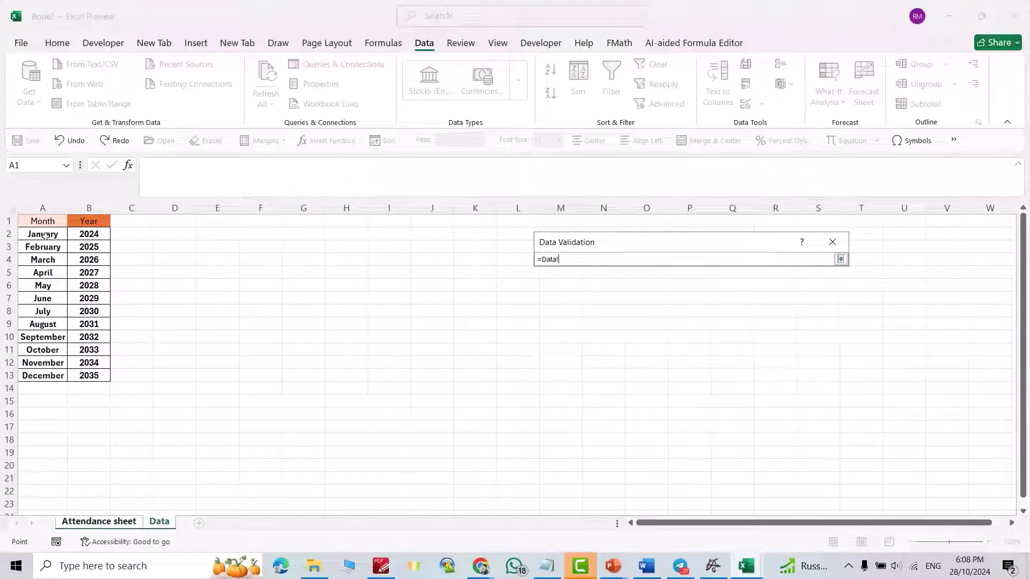
{"action": "left_click_drag", "start_coordinate": [45, 236], "coordinate": [50, 377]}
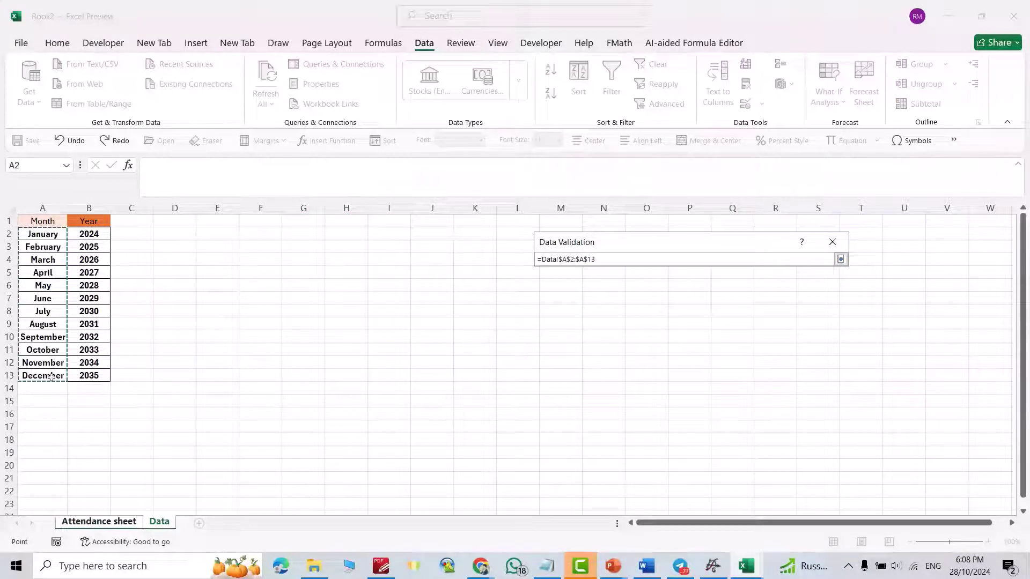
{"action": "key", "text": "Return"}
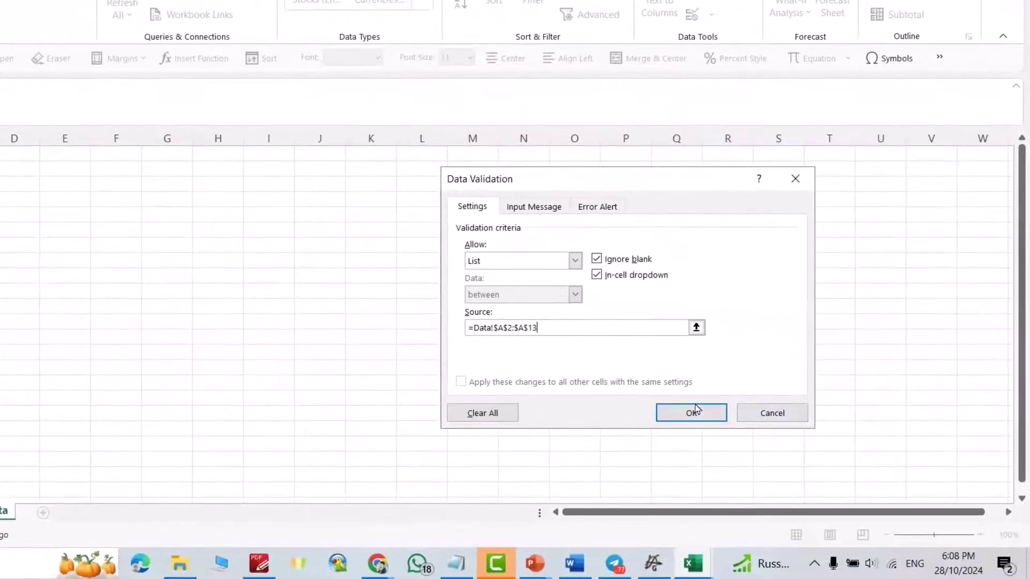
{"action": "left_click", "coordinate": [745, 438]}
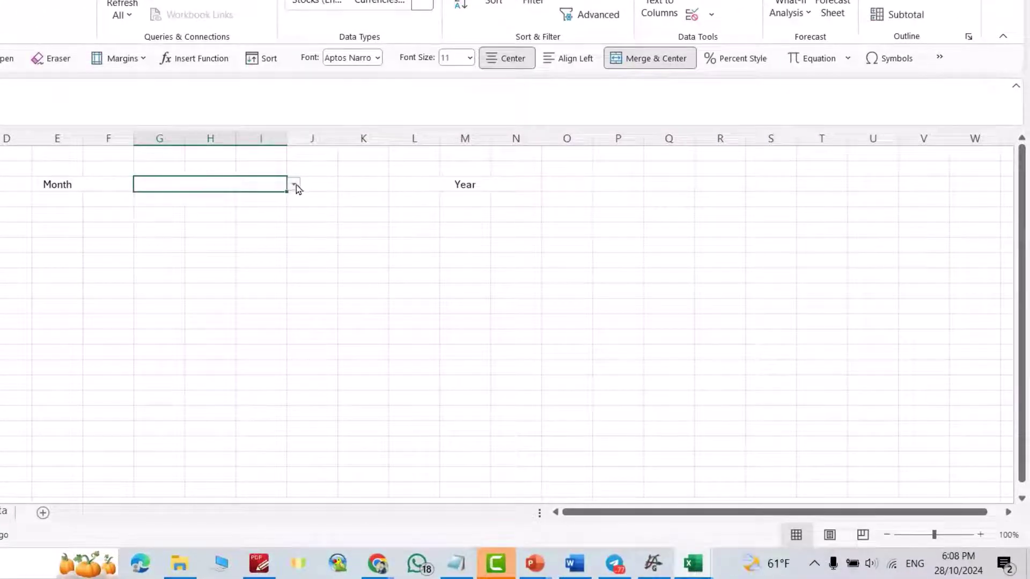
{"action": "left_click", "coordinate": [294, 184]}
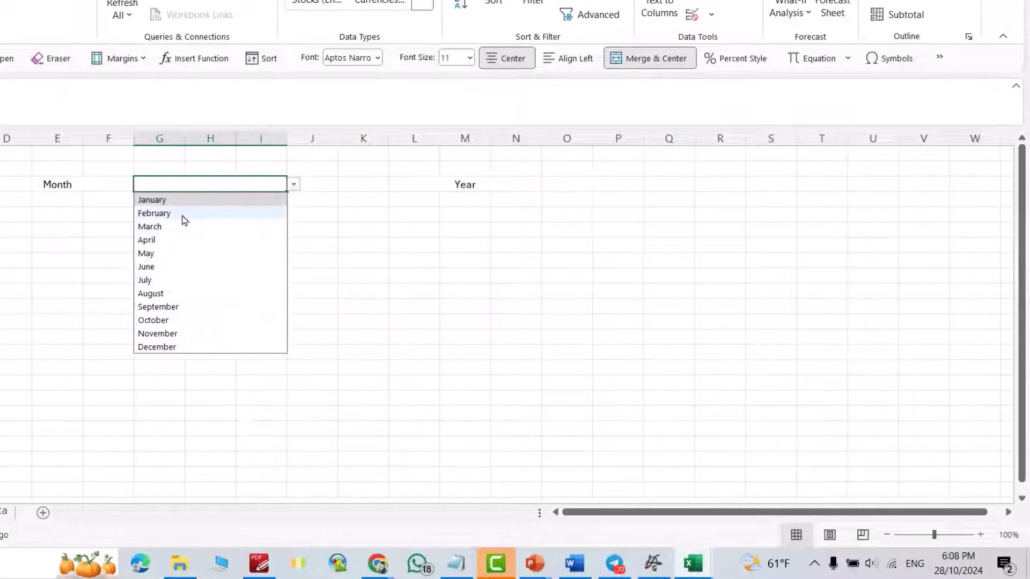
{"action": "left_click", "coordinate": [156, 200]}
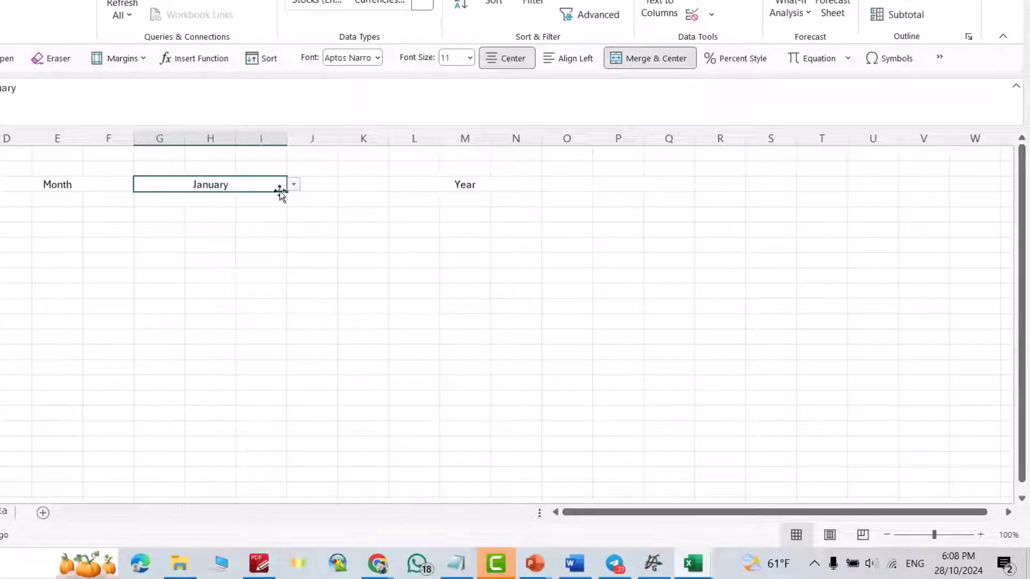
- Make the Year cell a list dropdown sourced from the years in Data!B2:B13
{"action": "left_click", "coordinate": [592, 184]}
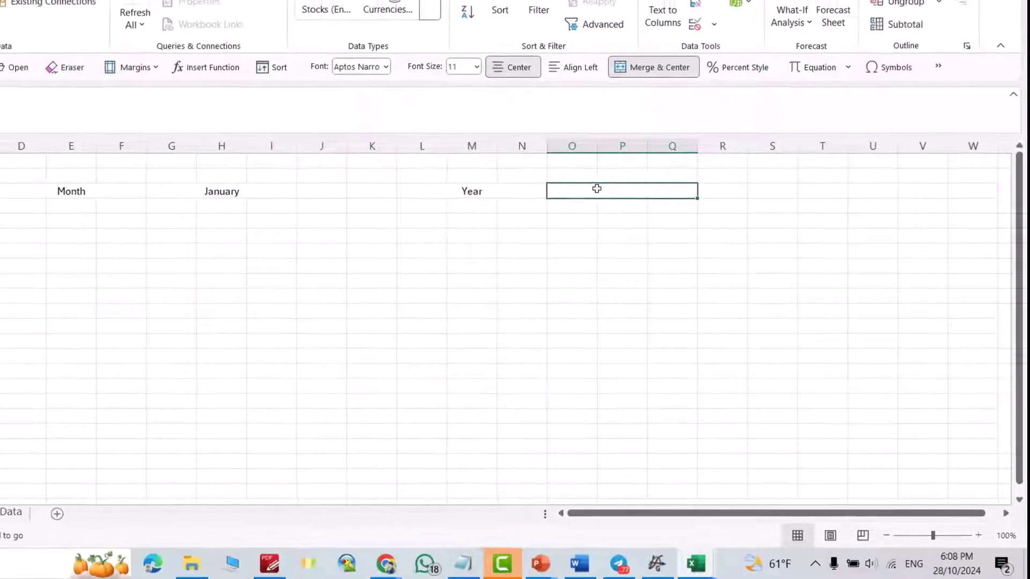
{"action": "left_click", "coordinate": [712, 15]}
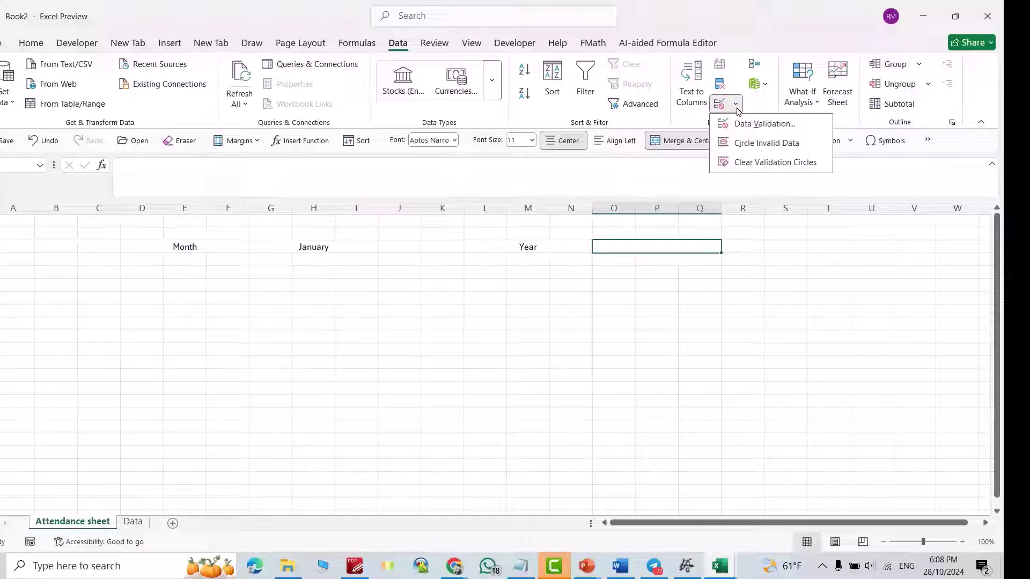
{"action": "left_click", "coordinate": [765, 125]}
{"action": "left_click", "coordinate": [620, 312]}
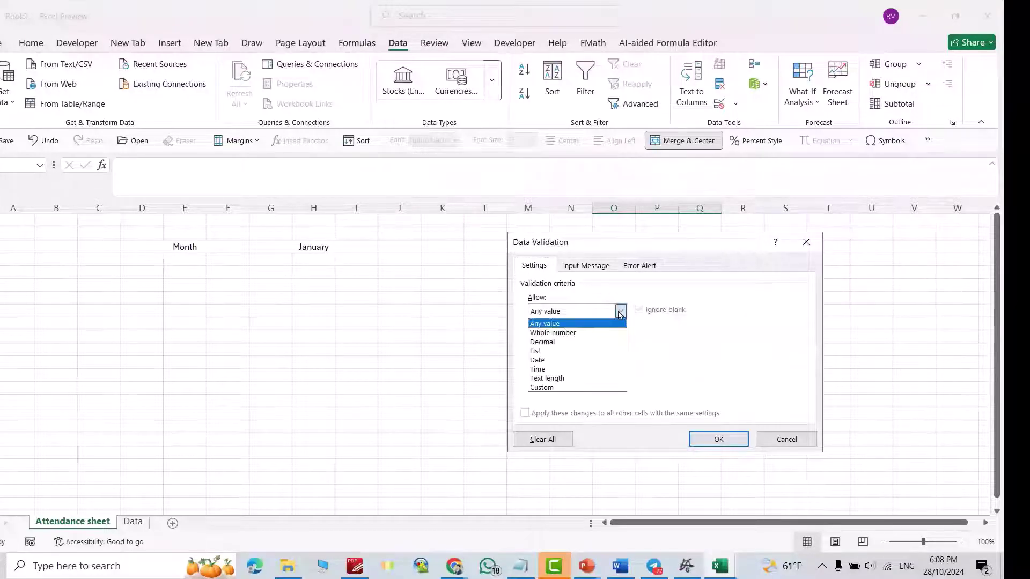
{"action": "left_click", "coordinate": [546, 351]}
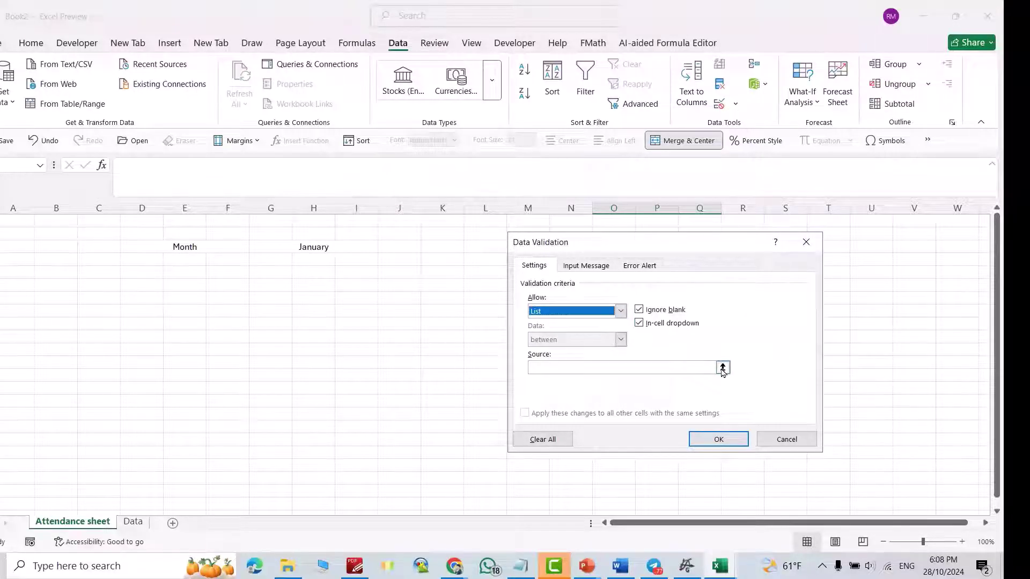
{"action": "left_click", "coordinate": [723, 366]}
{"action": "left_click", "coordinate": [133, 521]}
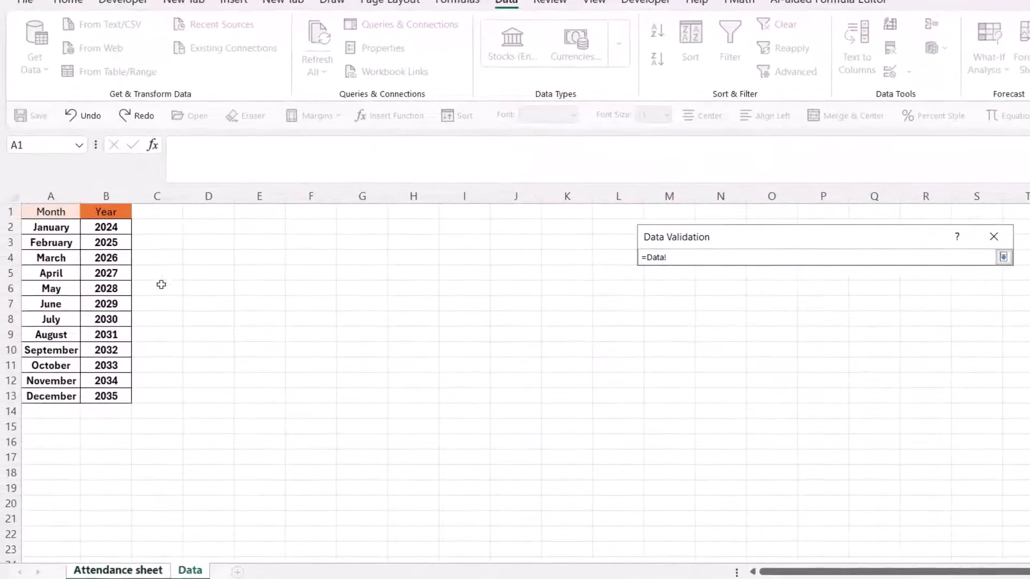
{"action": "left_click_drag", "start_coordinate": [78, 231], "coordinate": [71, 382]}
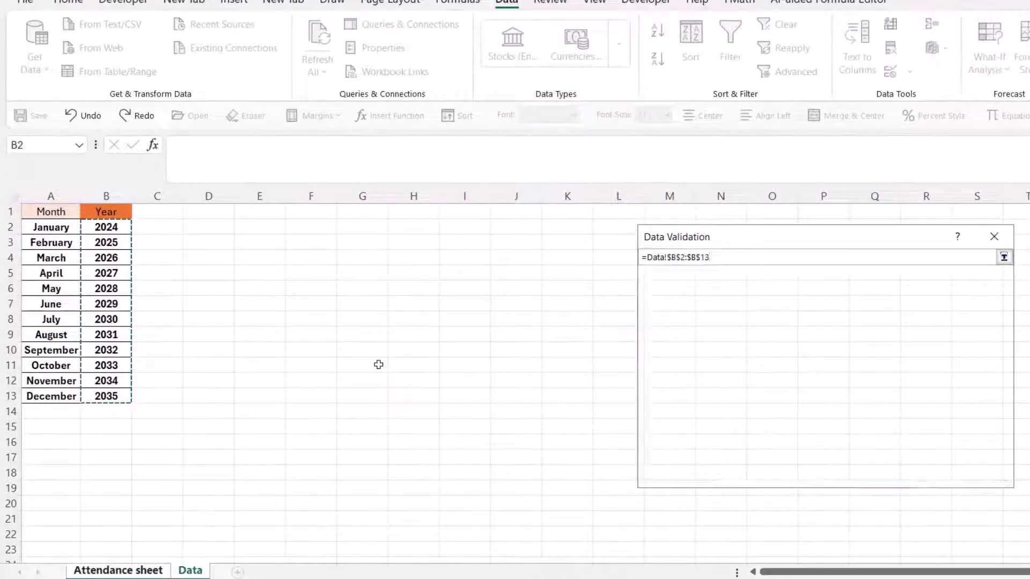
{"action": "key", "text": "Return"}
{"action": "left_click", "coordinate": [890, 474]}
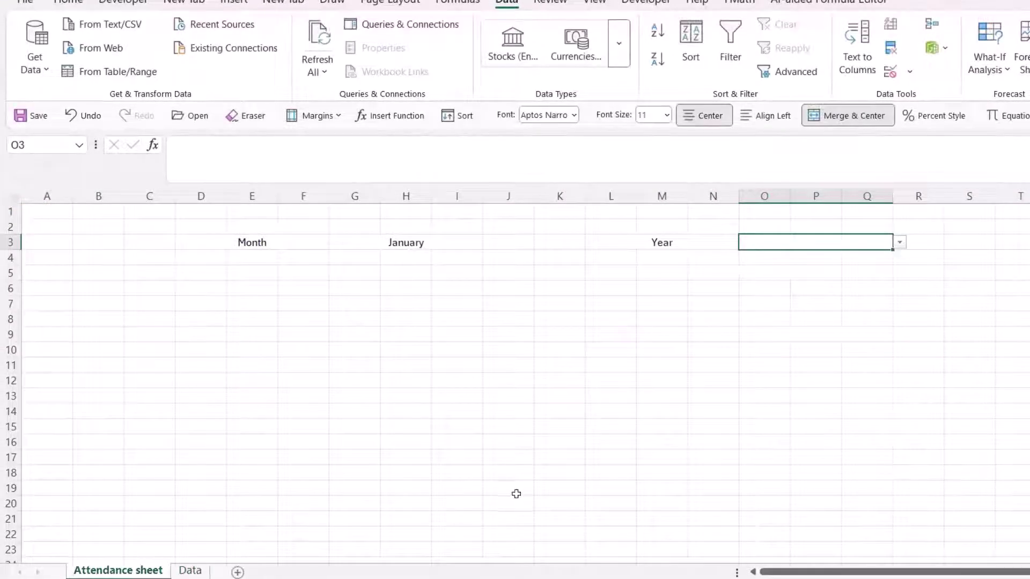
{"action": "left_click", "coordinate": [34, 261]}
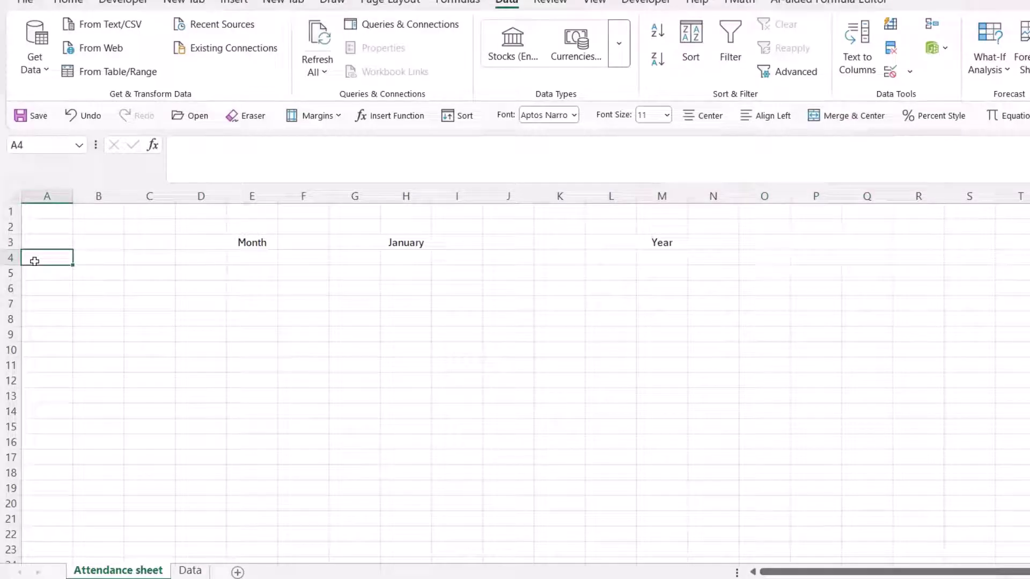
- Paste the ID/Name table of eleven students into A4 and widen column B to fit the names
{"action": "type", "text": "ID\tName \tAva Grace \tLiam Alexander \tMia Rose \tNoah James \tSophia Claire \tEthan Michael \tIsabella Jane \tMason Oliver \tCharlotte Emily \tOliver Thomas \tCharlotte Emily"}
{"action": "left_click", "coordinate": [177, 308]}
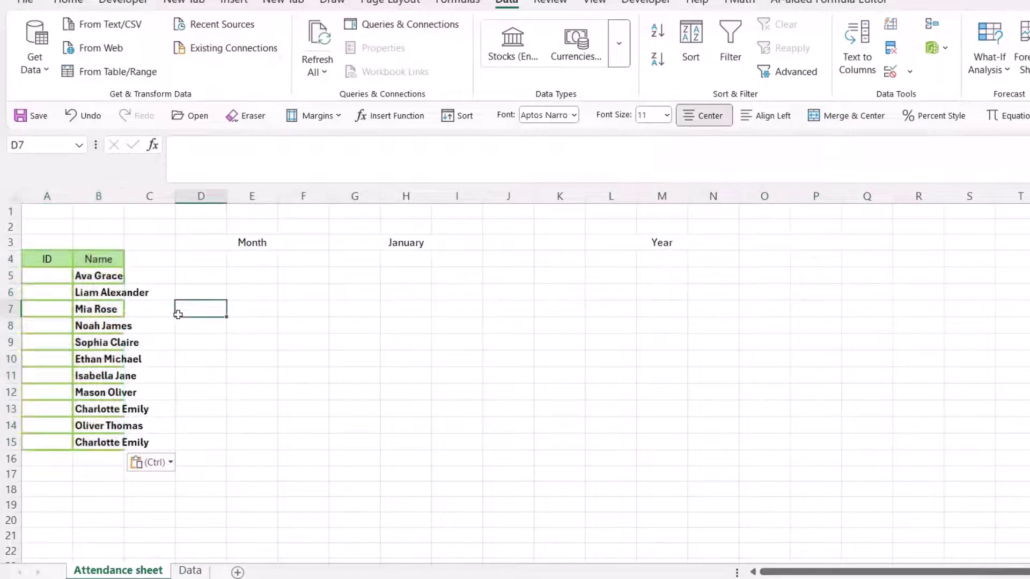
{"action": "left_click_drag", "start_coordinate": [123, 200], "coordinate": [157, 217]}
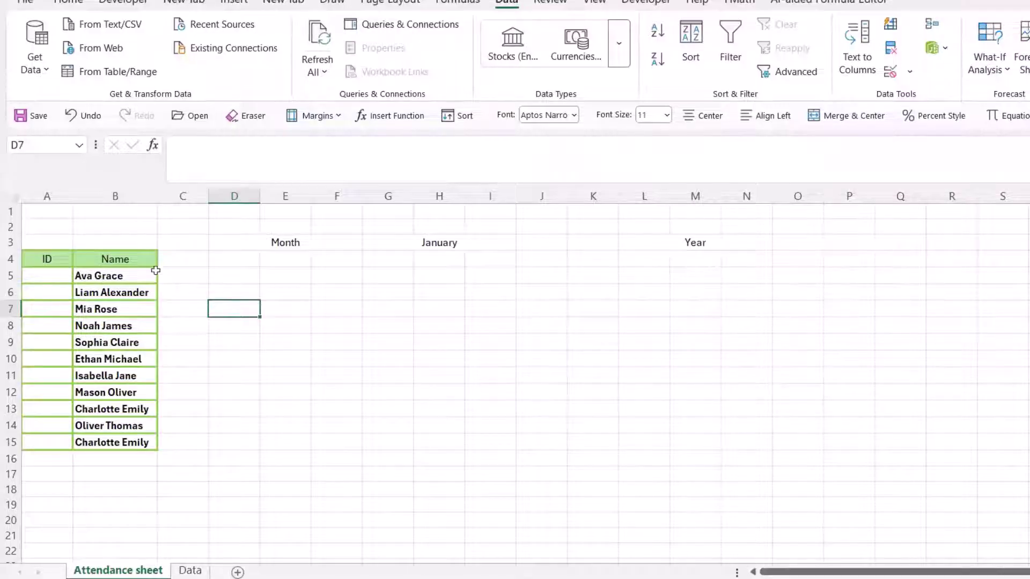
{"action": "left_click", "coordinate": [175, 260]}
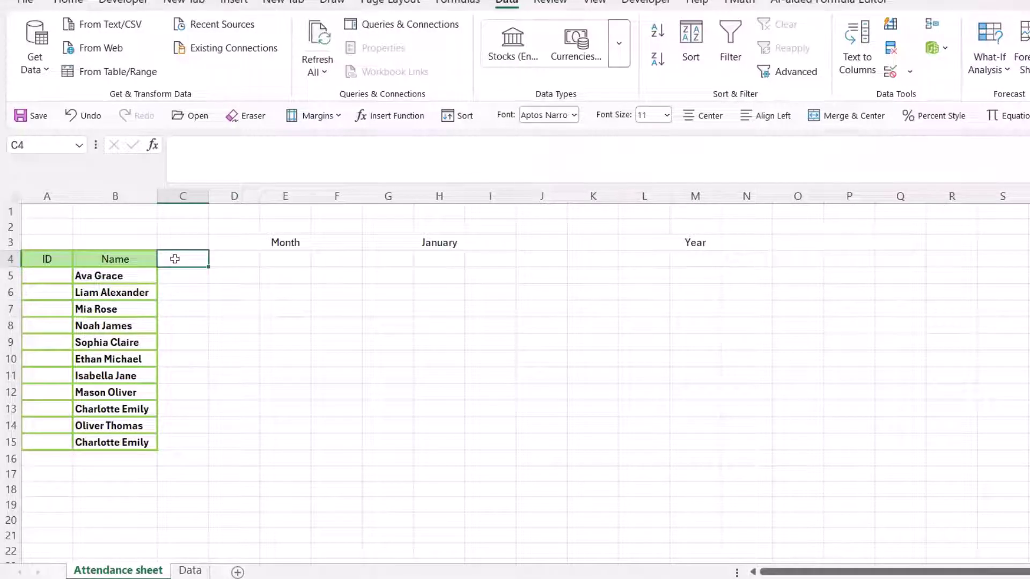
- Enter =DATEVALUE(CONCAT(G3,O3)) in C4, accepting Excel's parenthesis correction
{"action": "type", "text": "=dat"}
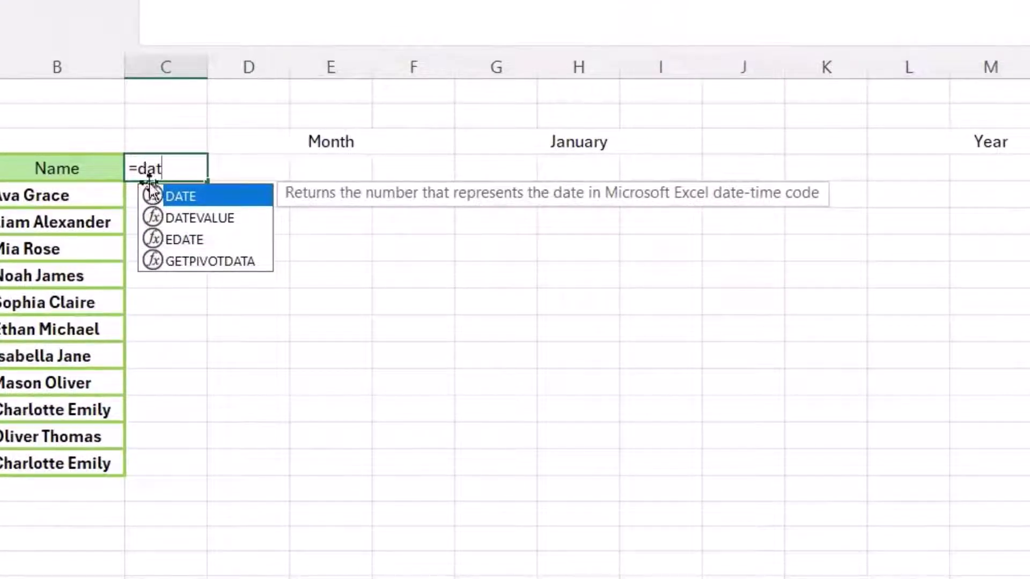
{"action": "left_click", "coordinate": [198, 225]}
{"action": "double_click", "coordinate": [197, 220]}
{"action": "type", "text": "co"}
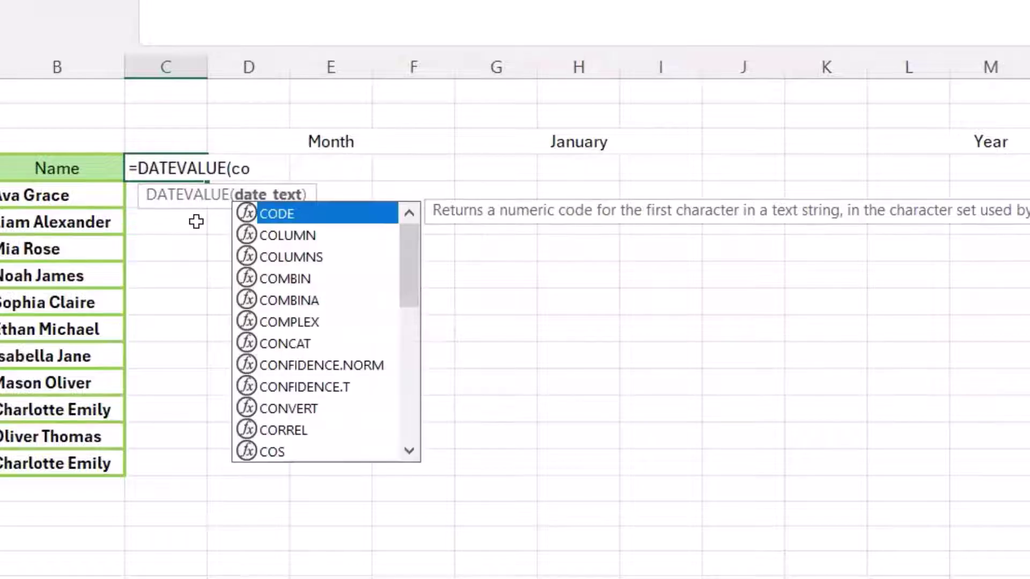
{"action": "double_click", "coordinate": [301, 343]}
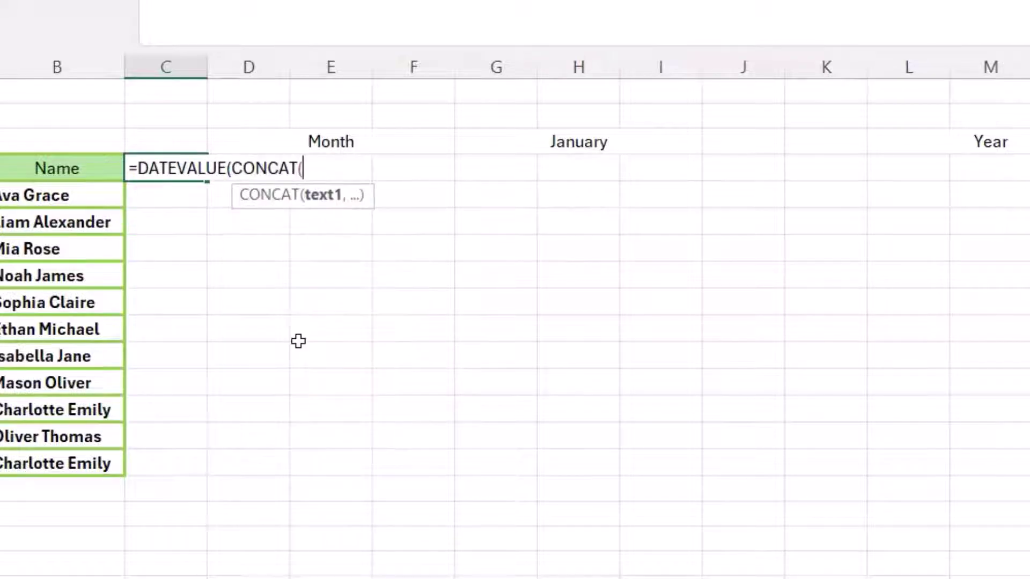
{"action": "left_click", "coordinate": [579, 144]}
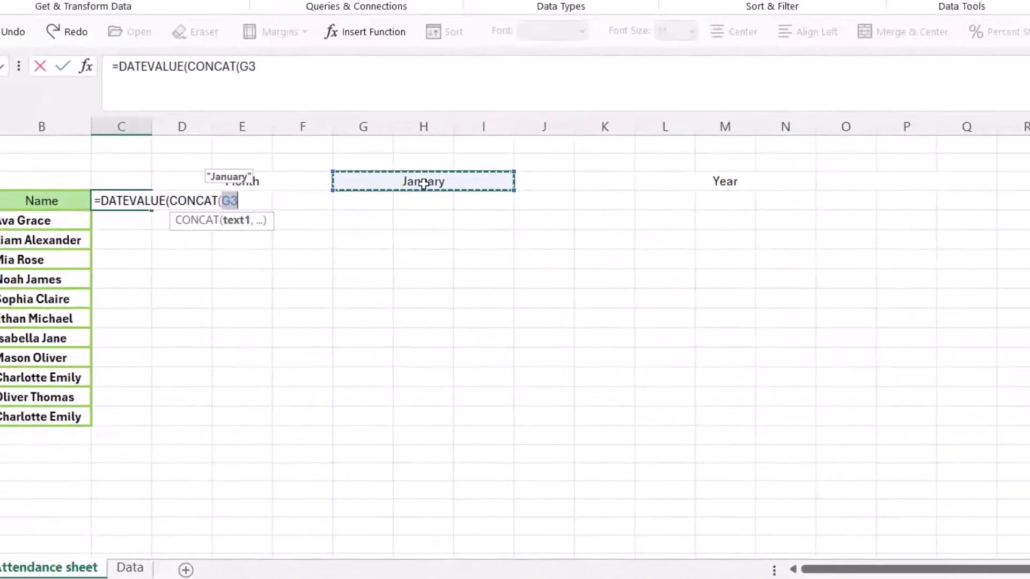
{"action": "type", "text": ","}
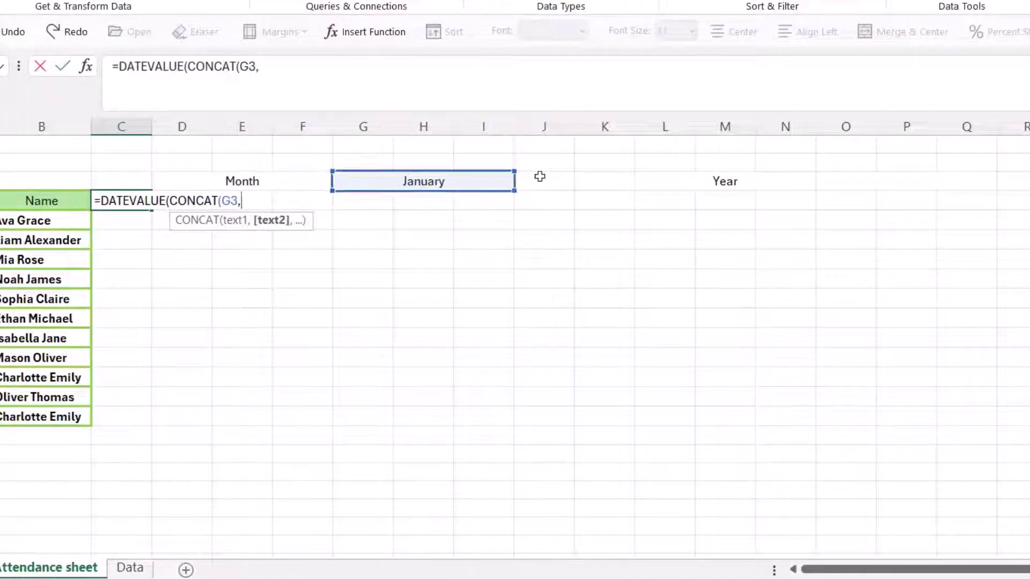
{"action": "left_click", "coordinate": [848, 181]}
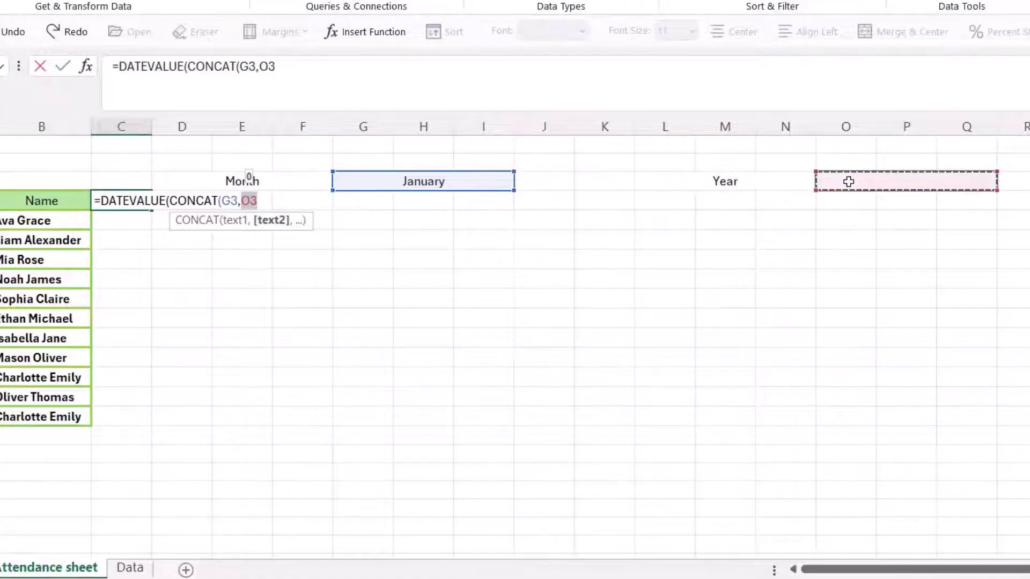
{"action": "type", "text": ")"}
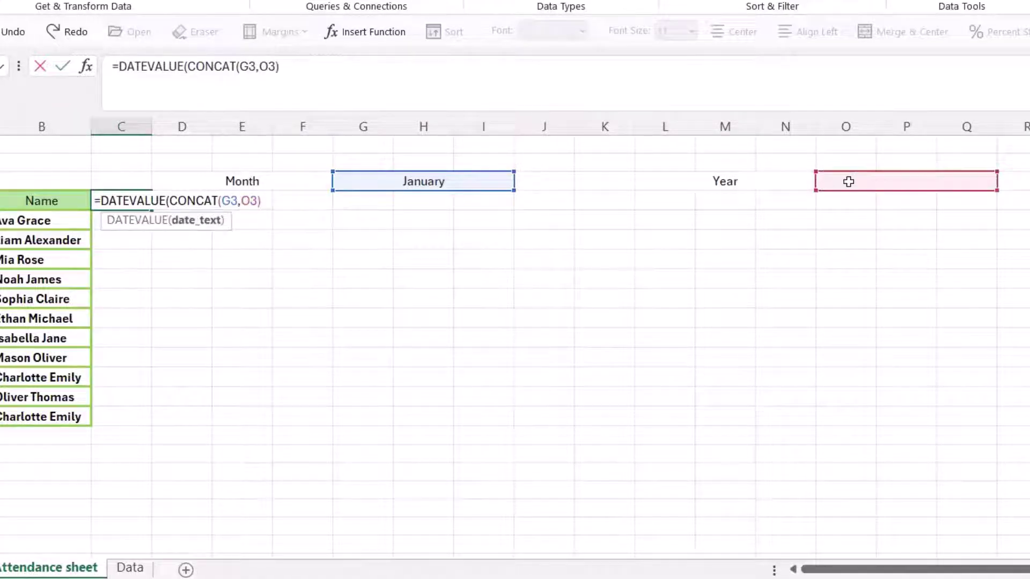
{"action": "key", "text": "Return"}
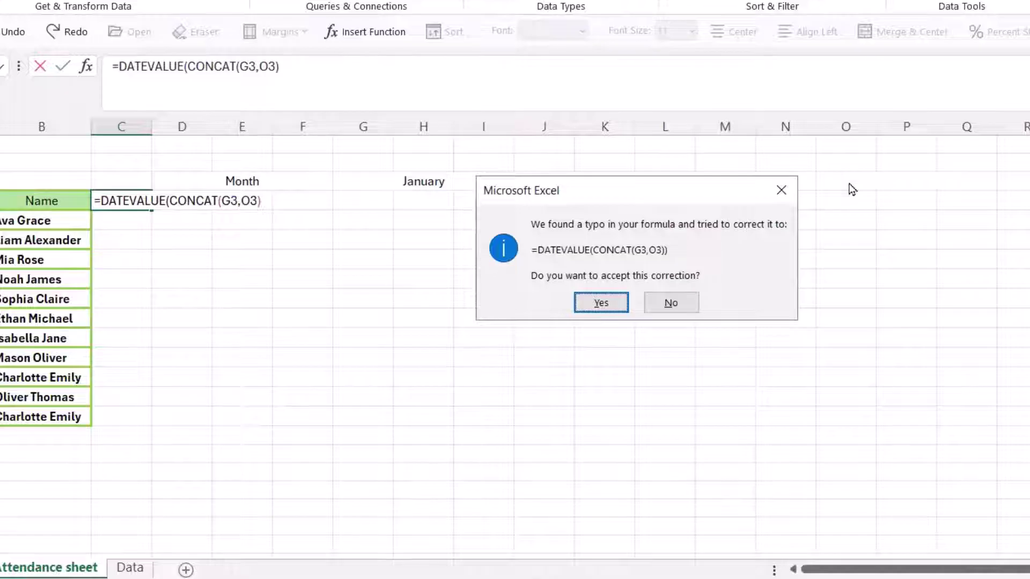
{"action": "left_click", "coordinate": [603, 302]}
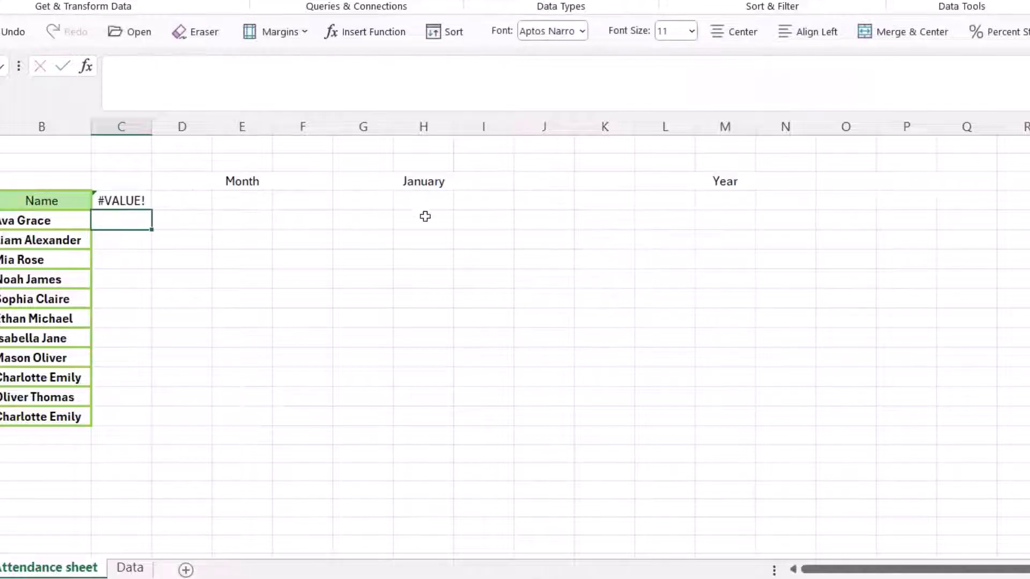
- Pick 2024 from the Year dropdown in O3
{"action": "left_click", "coordinate": [897, 180]}
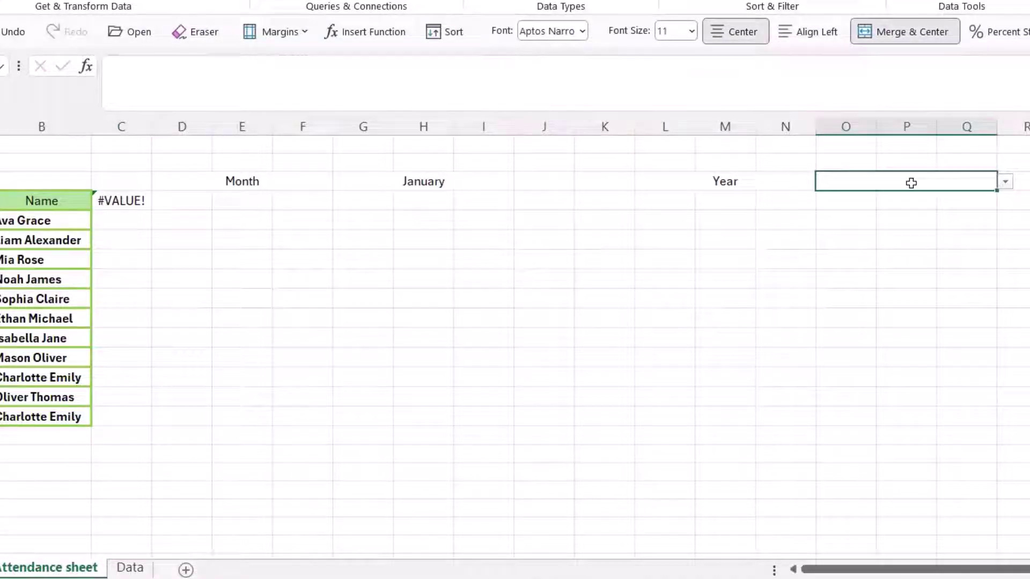
{"action": "left_click", "coordinate": [1005, 182]}
{"action": "left_click", "coordinate": [854, 200]}
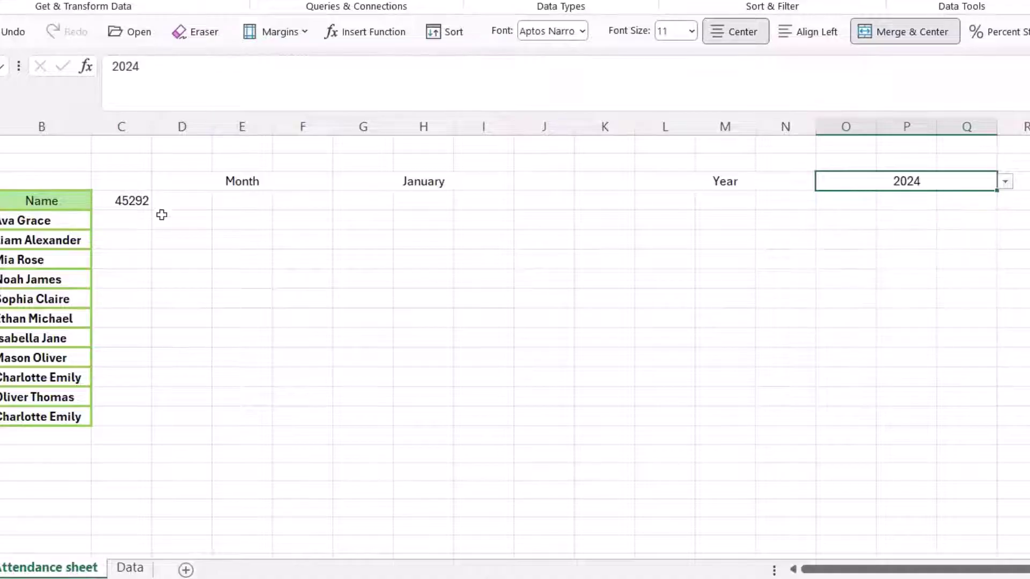
{"action": "left_click", "coordinate": [134, 202]}
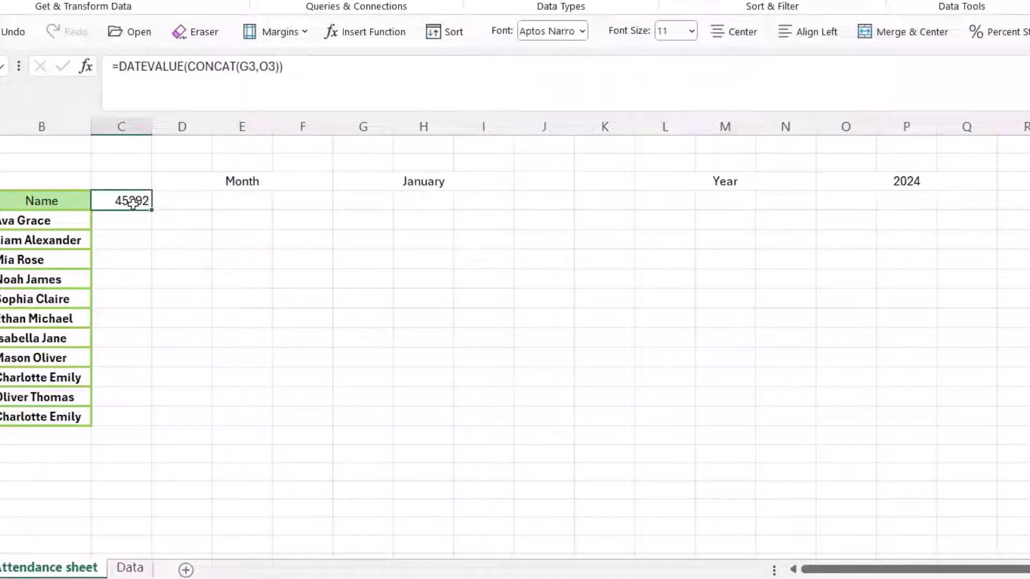
- Format C4 with the 14-Mar date style so it shows 1-Jan
{"action": "right_click", "coordinate": [132, 203]}
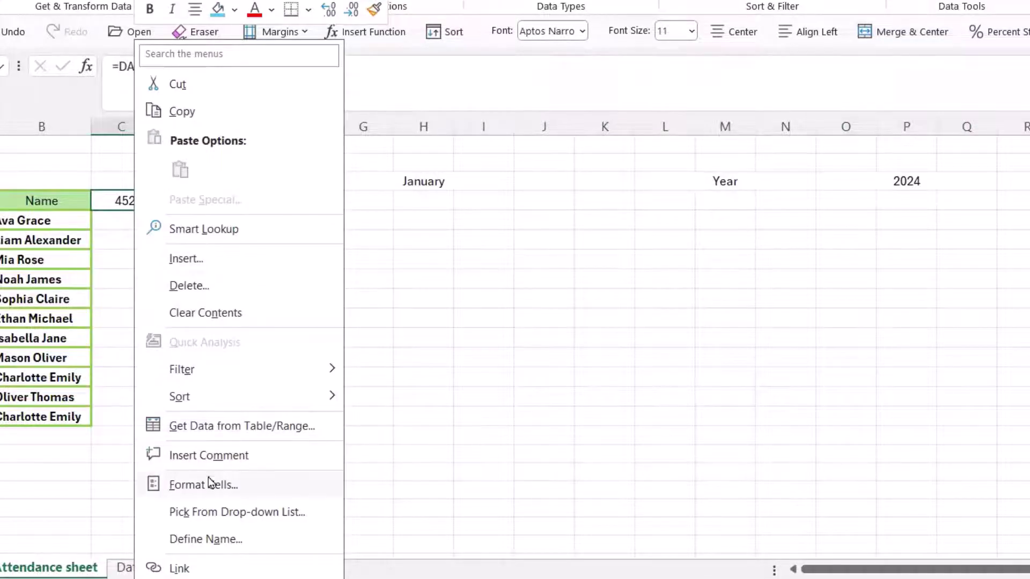
{"action": "key", "text": "Escape"}
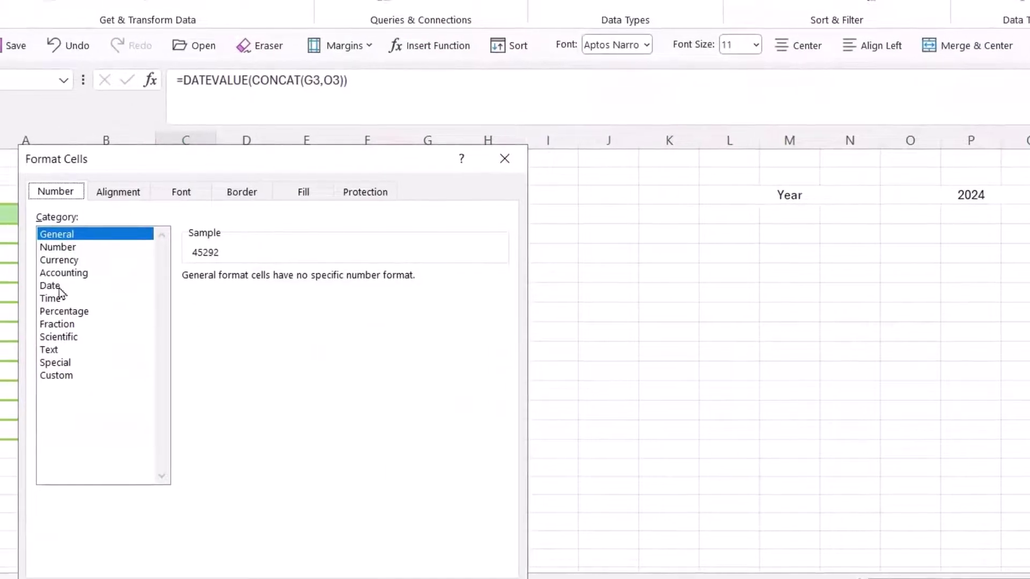
{"action": "left_click", "coordinate": [12, 279]}
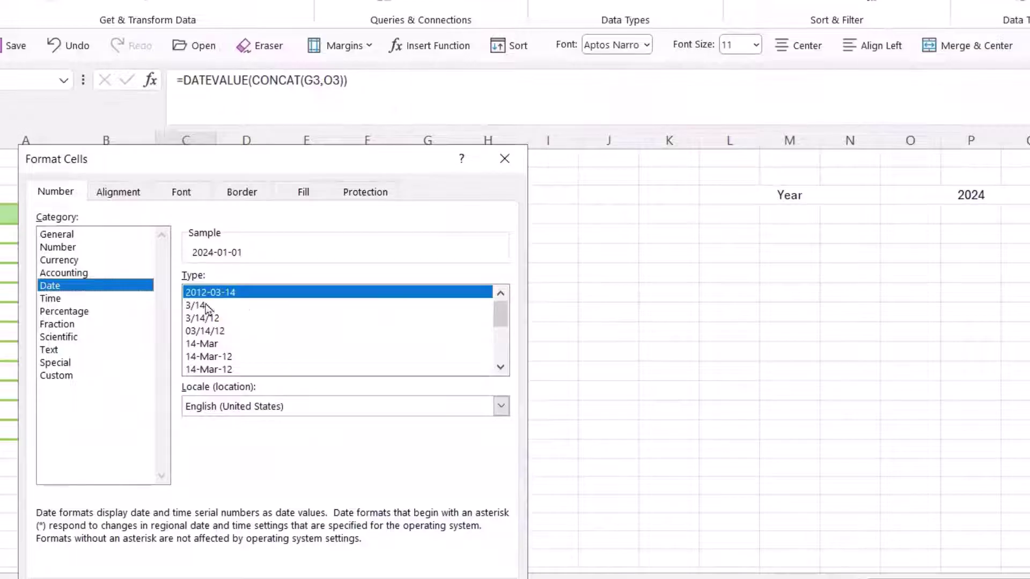
{"action": "scroll", "coordinate": [504, 321], "scroll_direction": "down", "scroll_amount": 1}
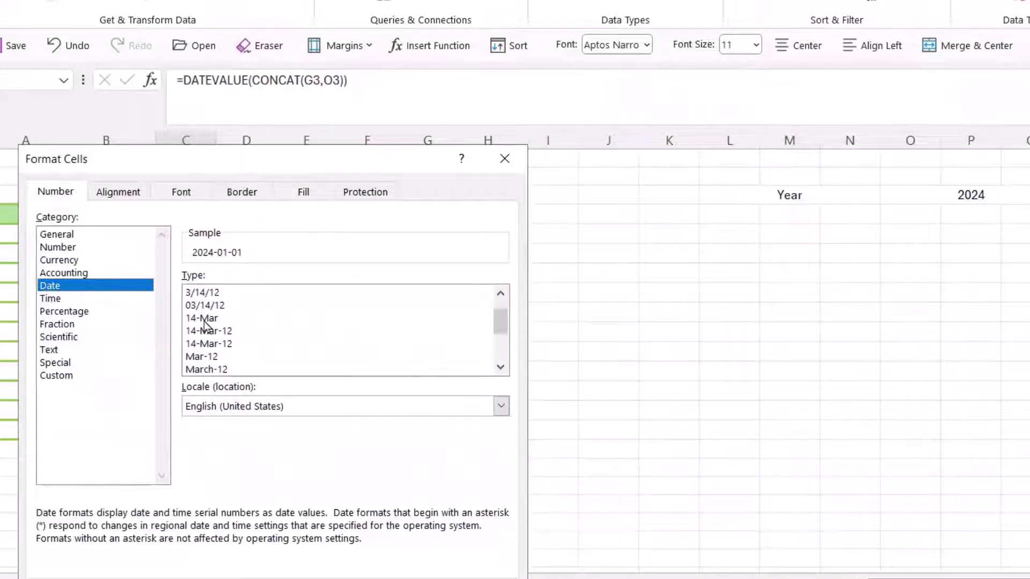
{"action": "left_click", "coordinate": [207, 319]}
{"action": "left_click", "coordinate": [370, 561]}
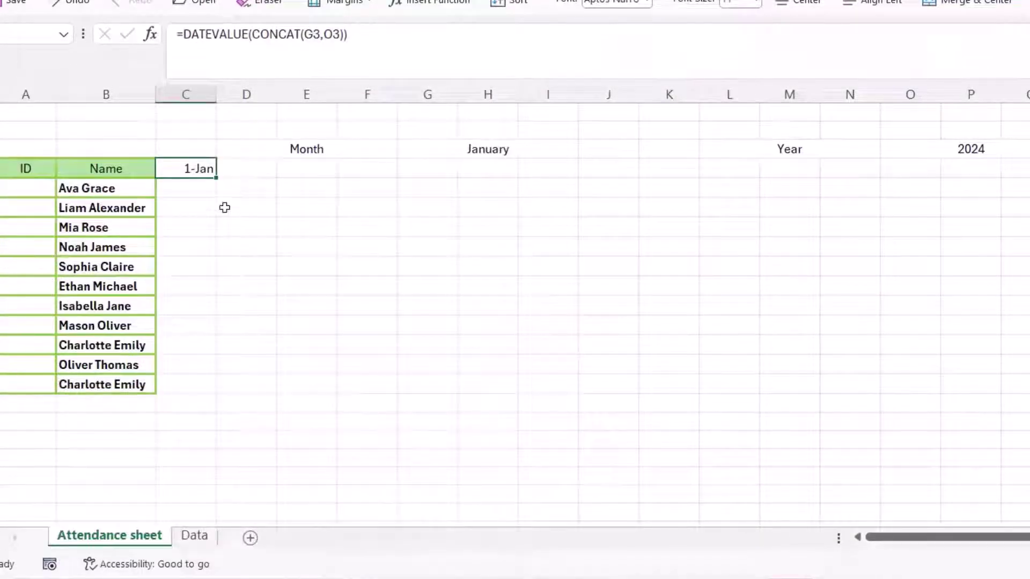
{"action": "left_click", "coordinate": [249, 170]}
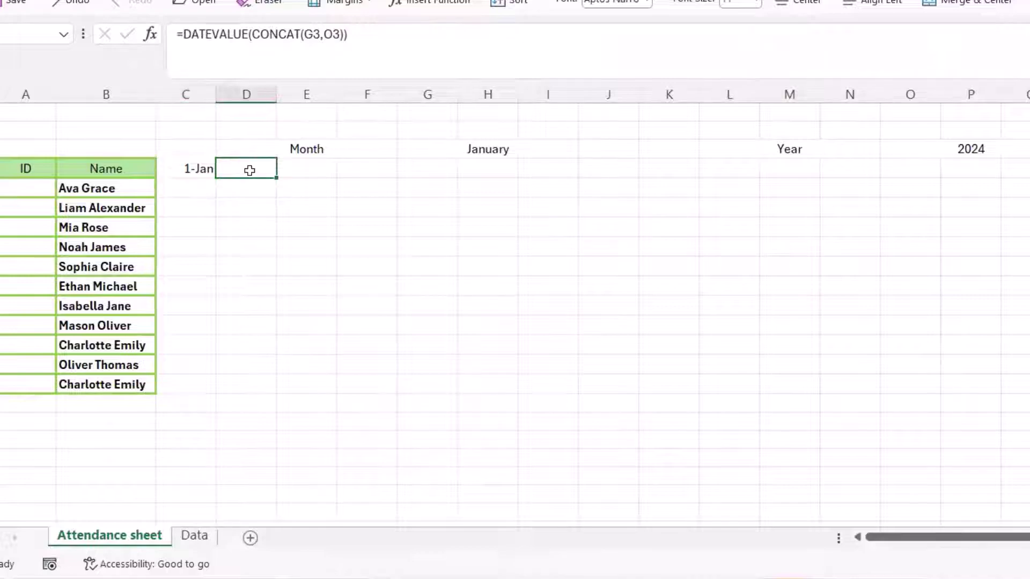
- Enter =C4+1 in D4 and fill it right to AG4 so the dates run to 31-Jan
{"action": "type", "text": "="}
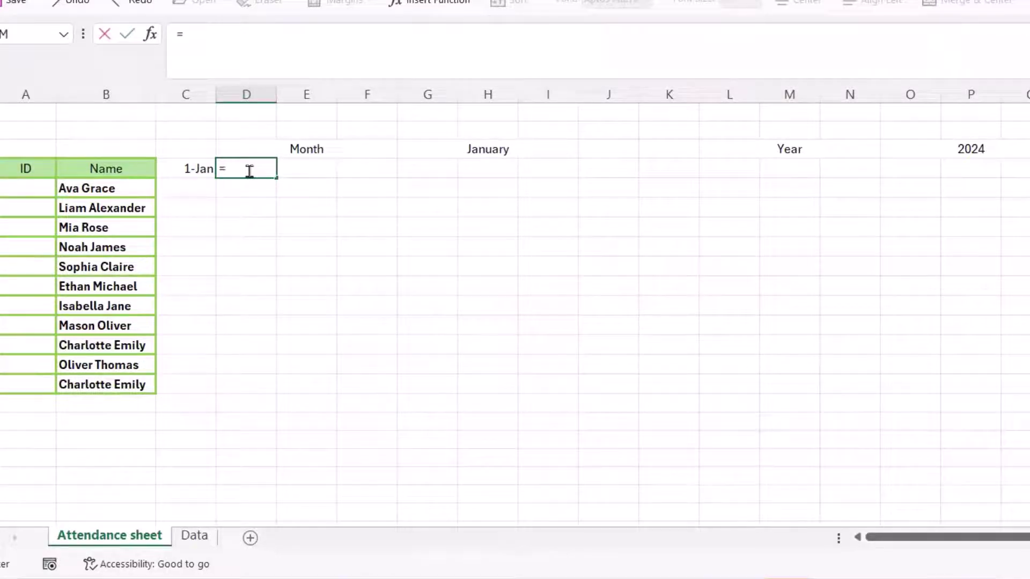
{"action": "left_click", "coordinate": [186, 169]}
{"action": "type", "text": "+"}
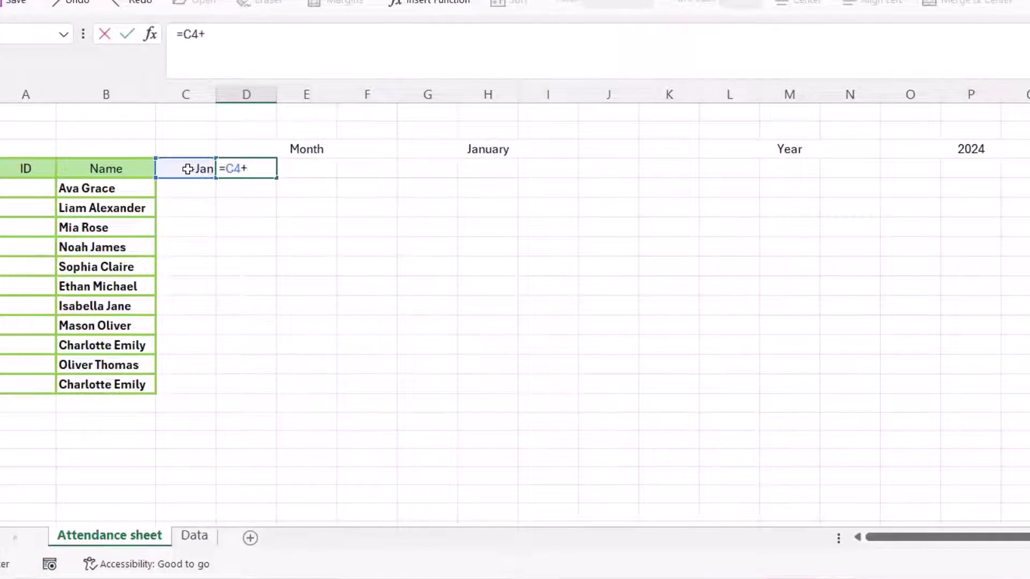
{"action": "type", "text": "1"}
{"action": "key", "text": "Return"}
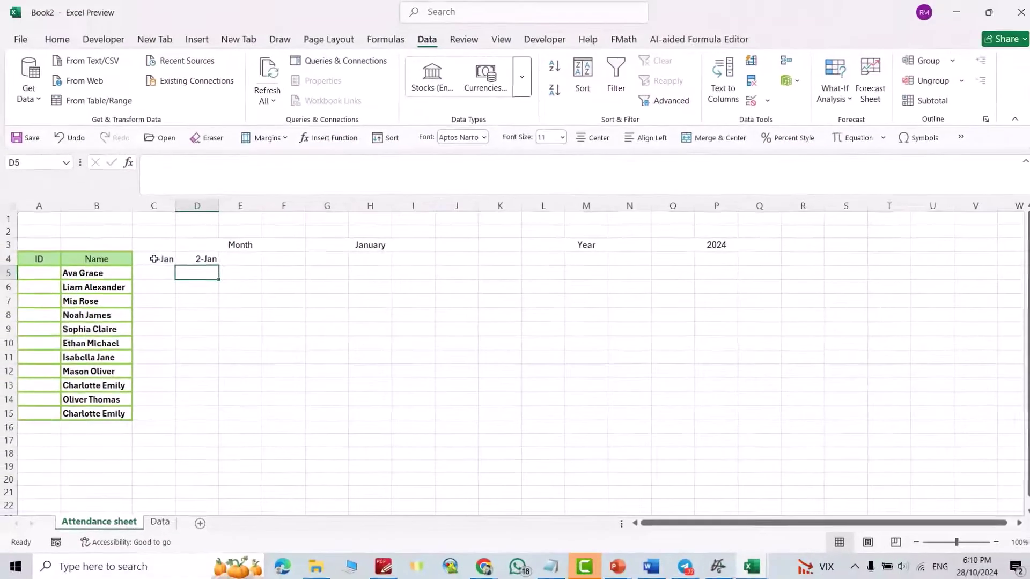
{"action": "left_click", "coordinate": [196, 262]}
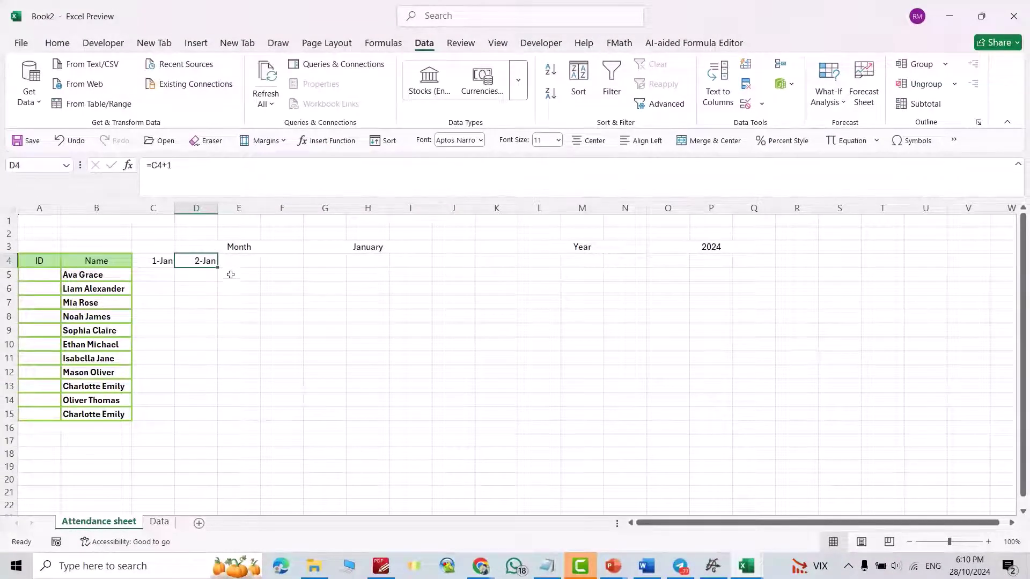
{"action": "left_click_drag", "start_coordinate": [219, 269], "coordinate": [971, 290]}
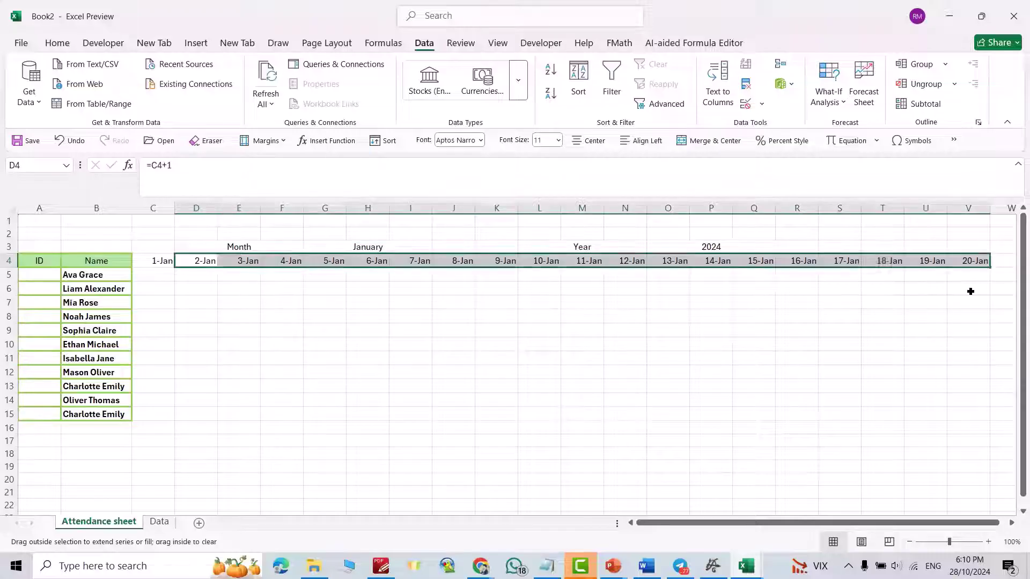
{"action": "scroll", "coordinate": [922, 524], "scroll_direction": "right", "scroll_amount": 1}
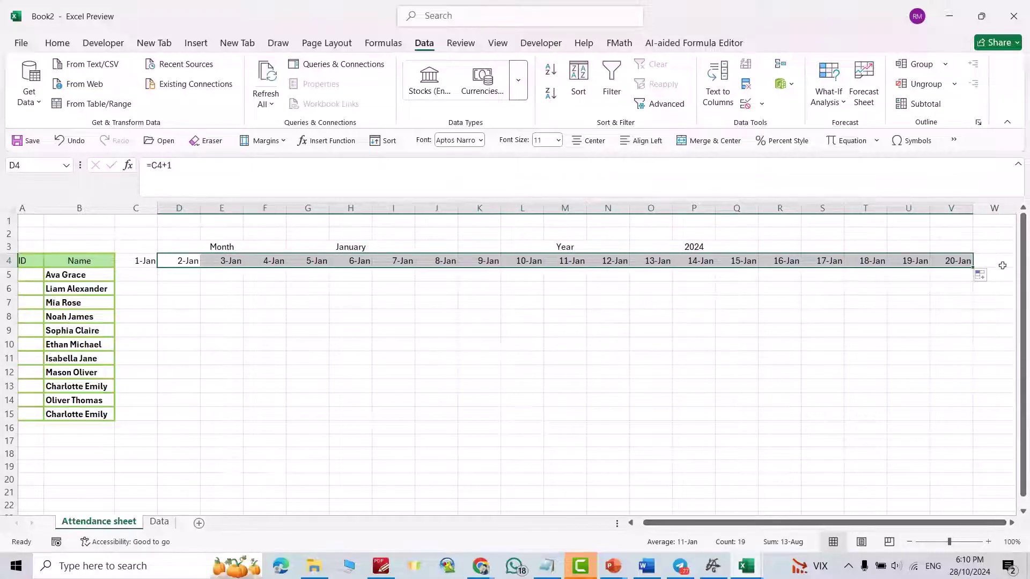
{"action": "left_click_drag", "start_coordinate": [974, 266], "coordinate": [19, 263]}
{"action": "left_click", "coordinate": [817, 352]}
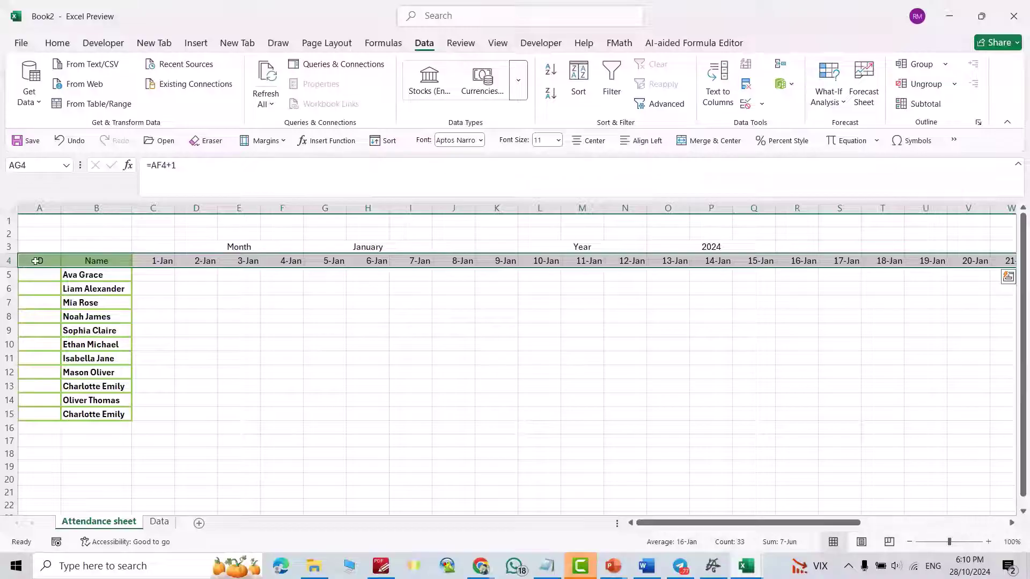
- Rotate the row 4 header text to a 90-degree vertical orientation
{"action": "right_click", "coordinate": [36, 261]}
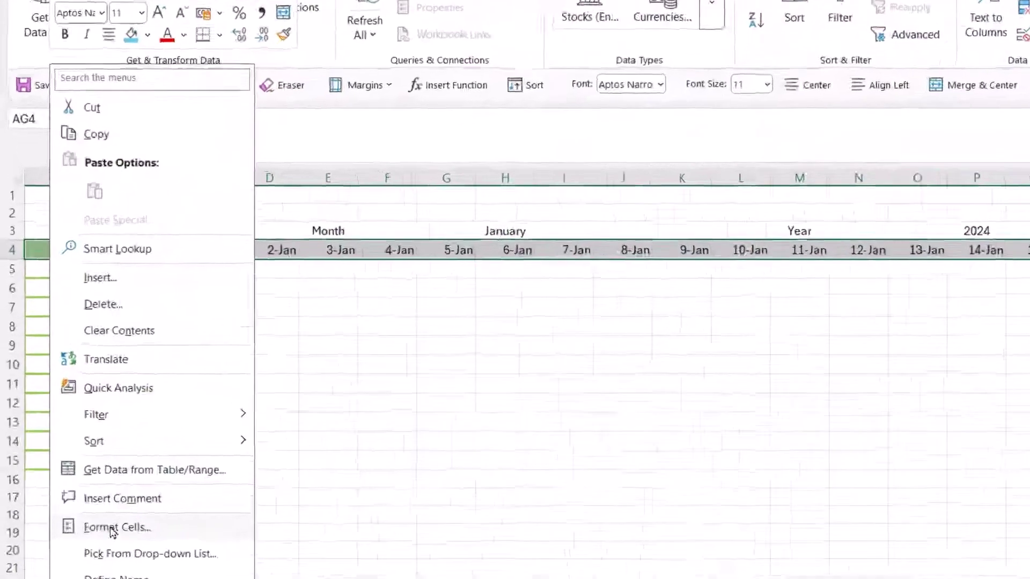
{"action": "left_click", "coordinate": [80, 461]}
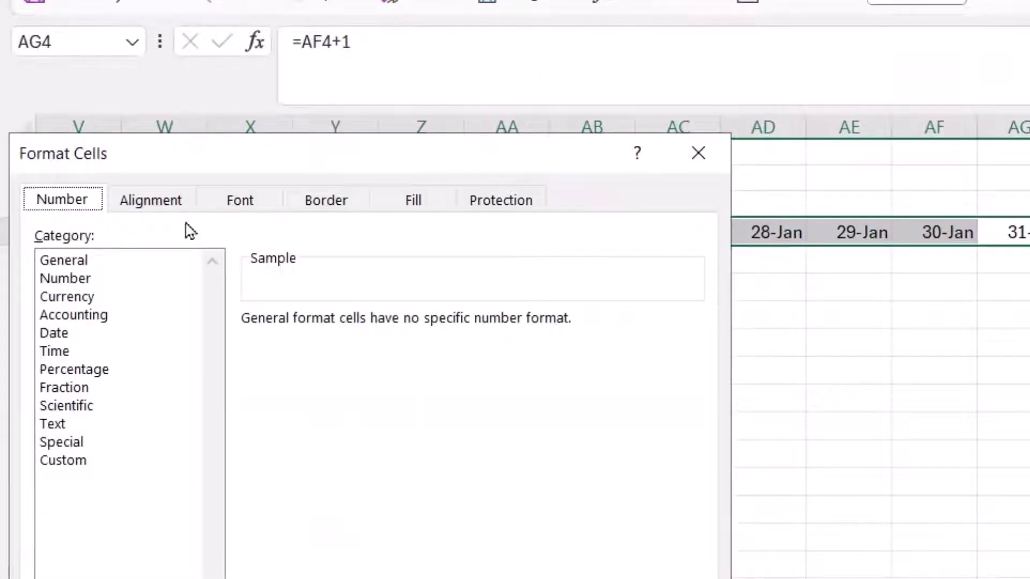
{"action": "left_click", "coordinate": [166, 203]}
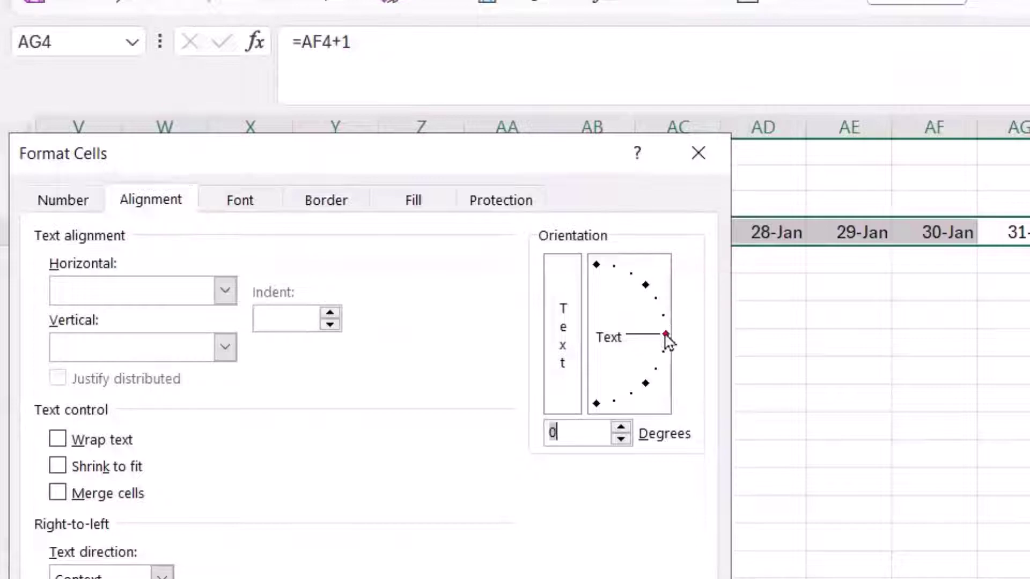
{"action": "left_click_drag", "start_coordinate": [665, 335], "coordinate": [589, 249]}
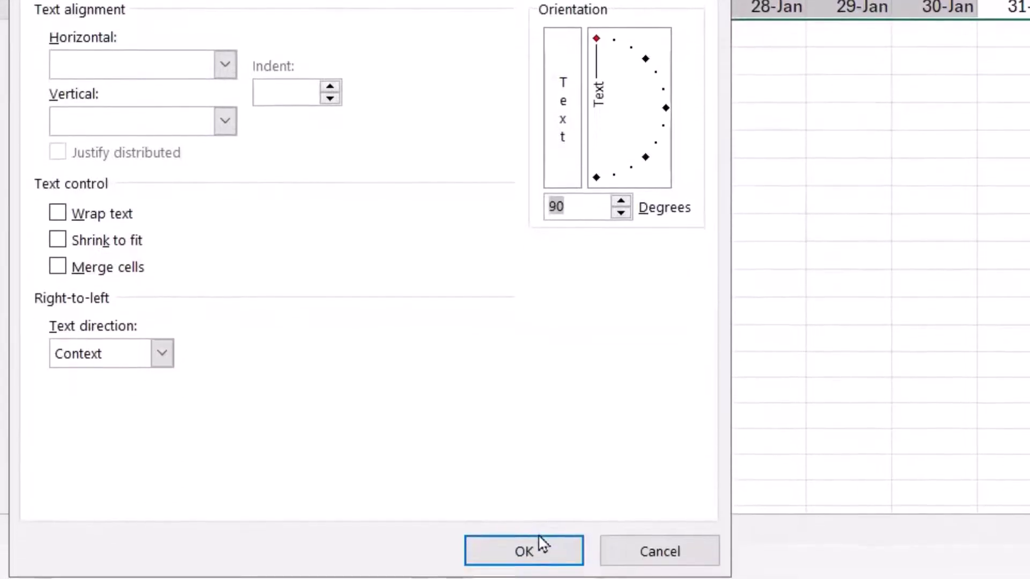
{"action": "left_click", "coordinate": [540, 545]}
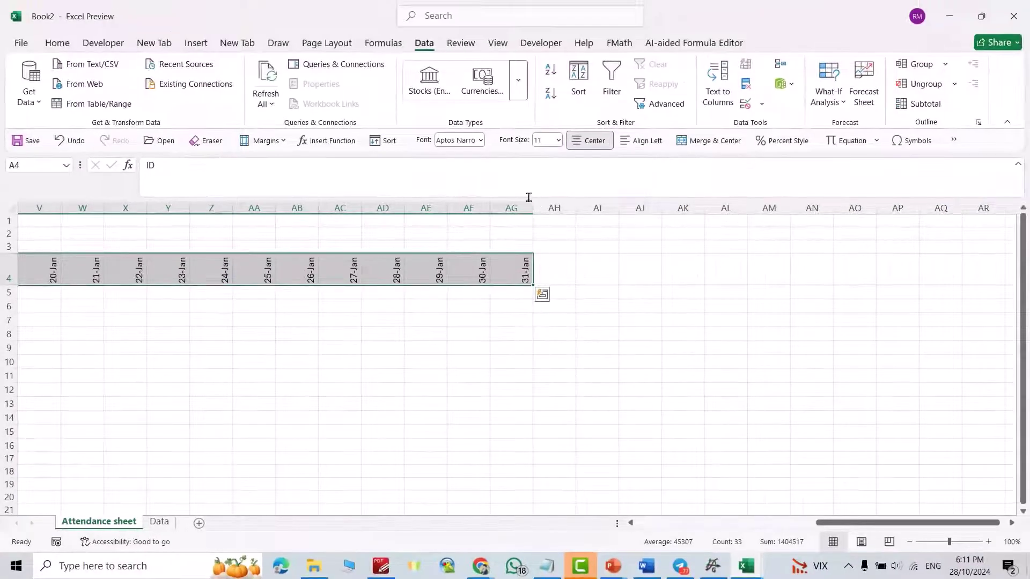
- Narrow the date columns C through AG so all 31 days fit, and widen column B
{"action": "left_click_drag", "start_coordinate": [529, 208], "coordinate": [24, 240]}
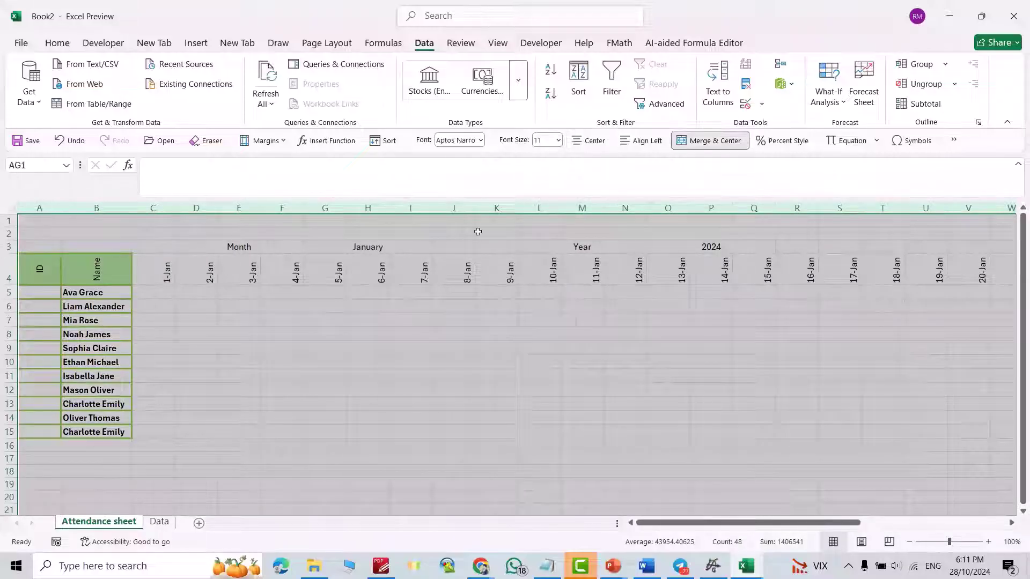
{"action": "left_click_drag", "start_coordinate": [518, 208], "coordinate": [489, 207]}
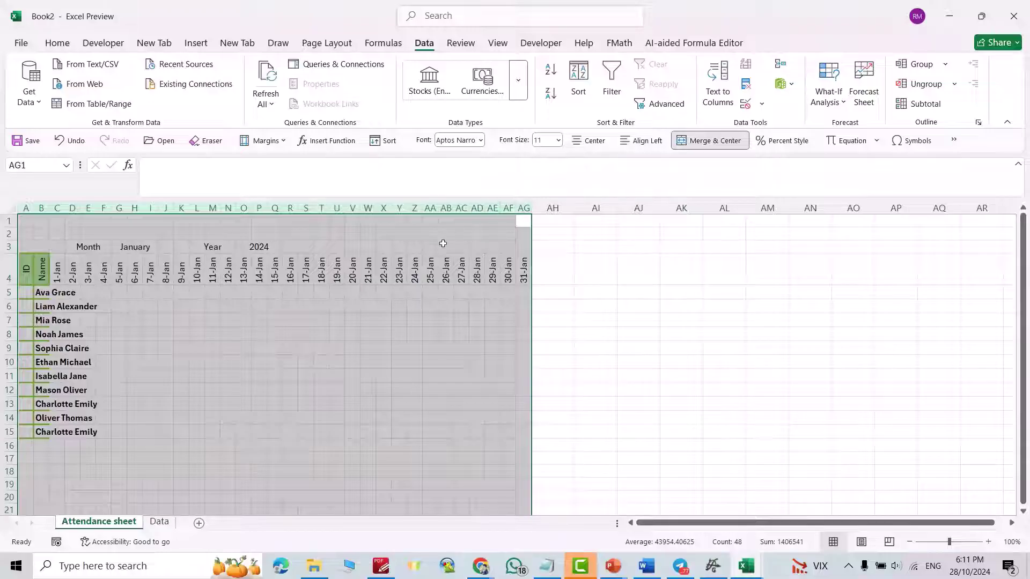
{"action": "left_click", "coordinate": [812, 328]}
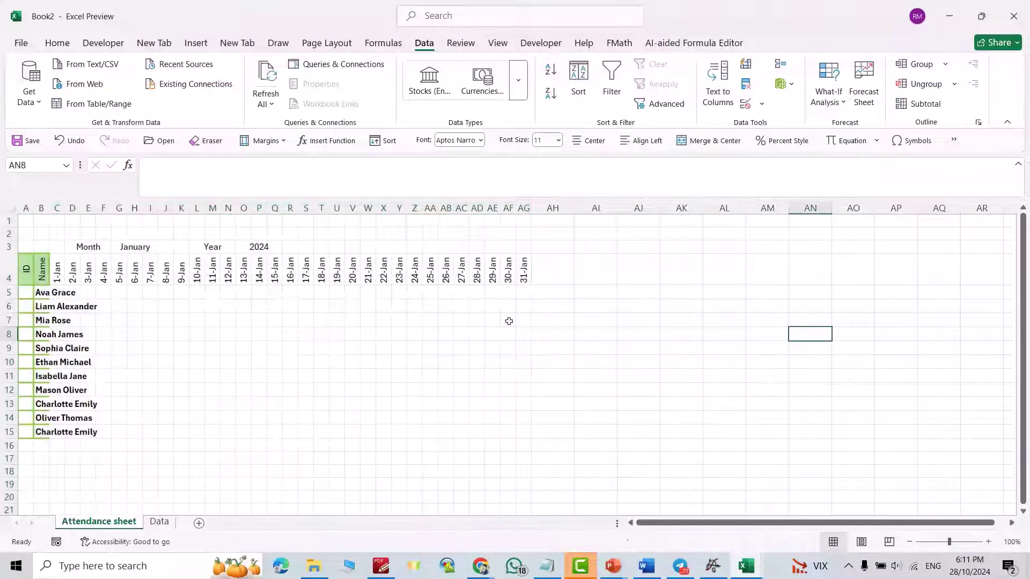
{"action": "left_click_drag", "start_coordinate": [49, 210], "coordinate": [103, 214]}
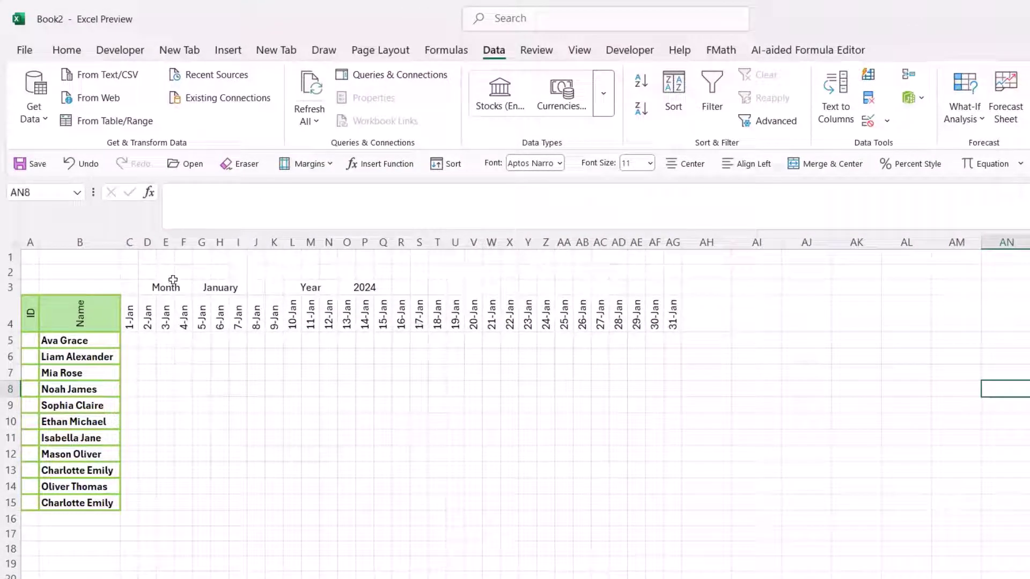
- Shade the Month and Year labels grey, leaving the January cell with no fill
{"action": "left_click", "coordinate": [151, 287]}
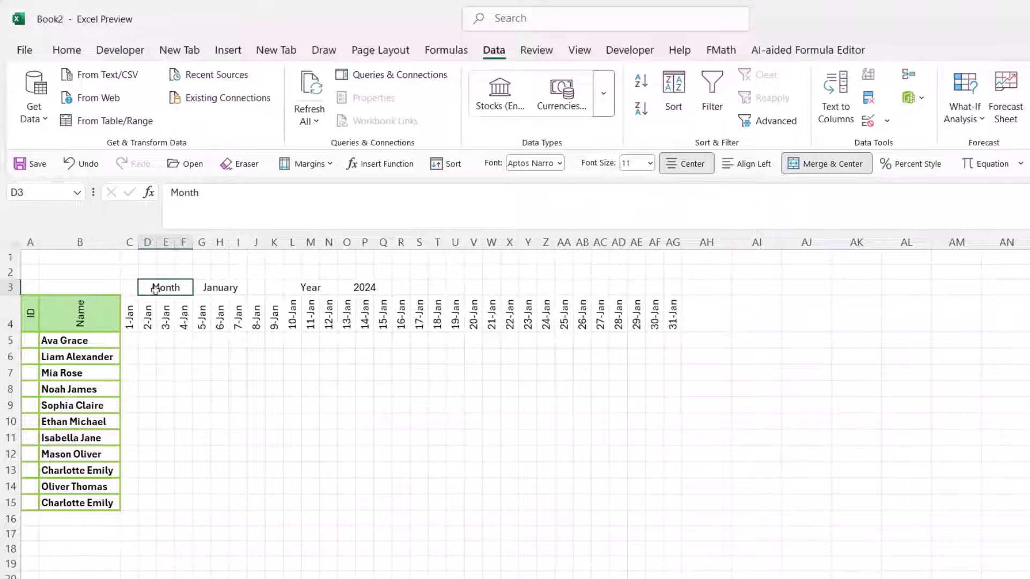
{"action": "left_click", "coordinate": [67, 52]}
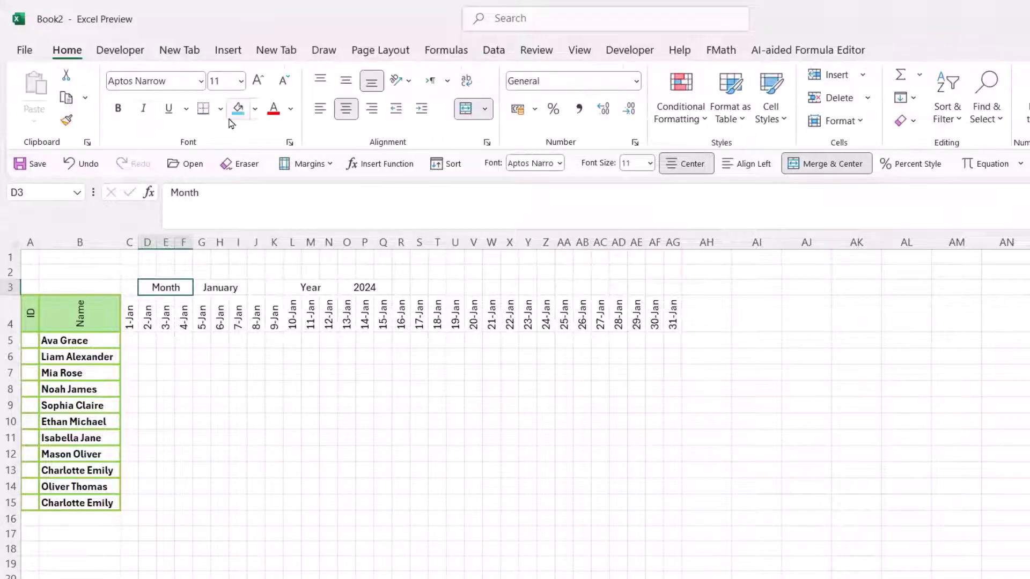
{"action": "left_click", "coordinate": [255, 109]}
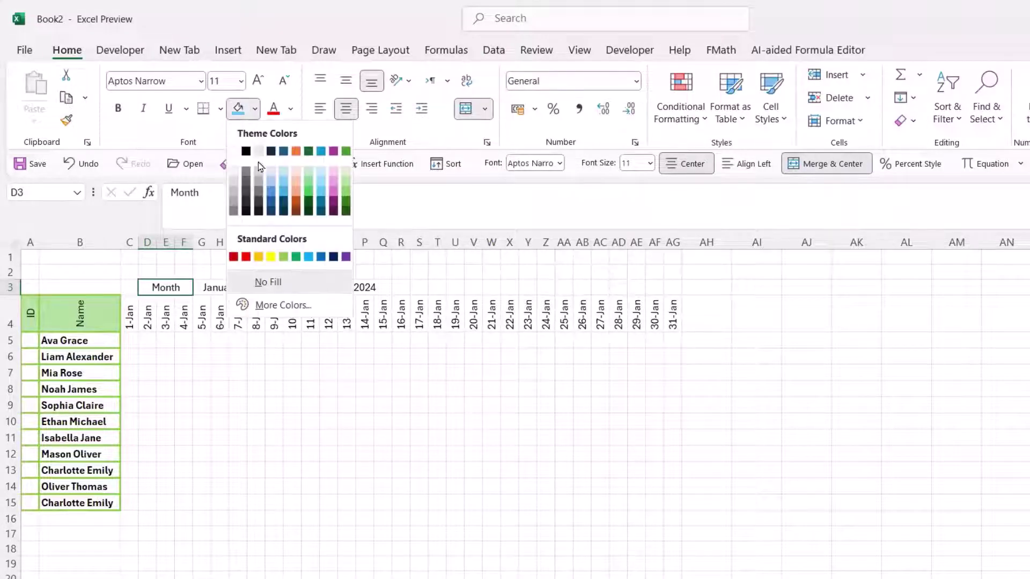
{"action": "left_click", "coordinate": [257, 170]}
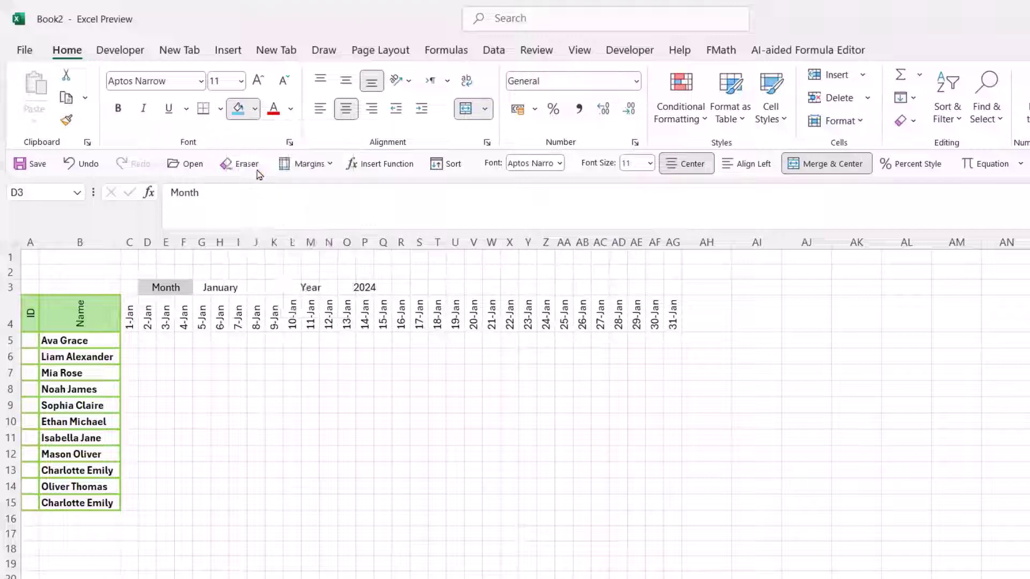
{"action": "left_click", "coordinate": [222, 288]}
{"action": "left_click", "coordinate": [255, 109]}
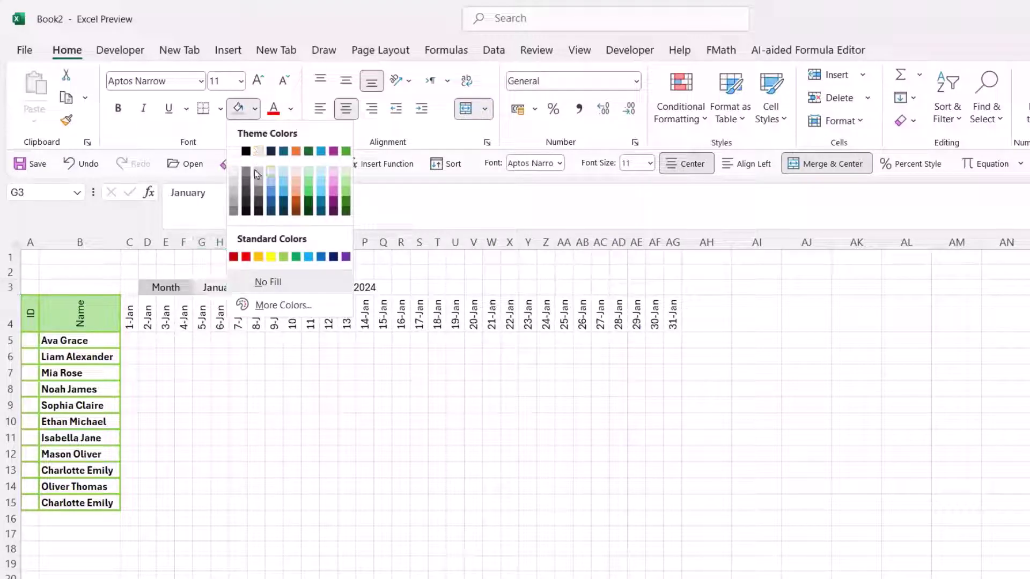
{"action": "left_click", "coordinate": [268, 282]}
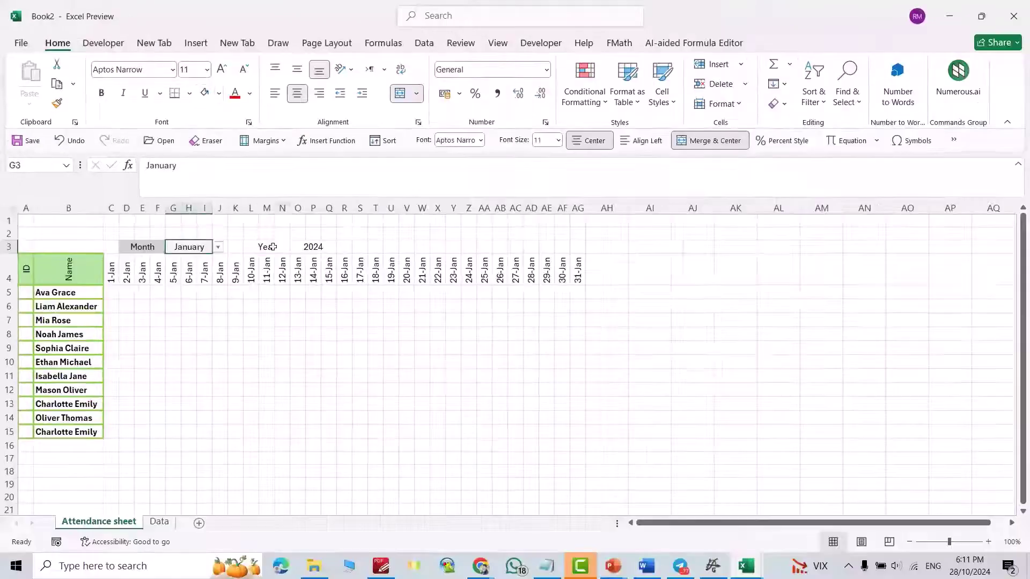
{"action": "left_click", "coordinate": [317, 288]}
{"action": "left_click", "coordinate": [255, 108]}
{"action": "left_click", "coordinate": [257, 171]}
{"action": "left_click", "coordinate": [219, 94]}
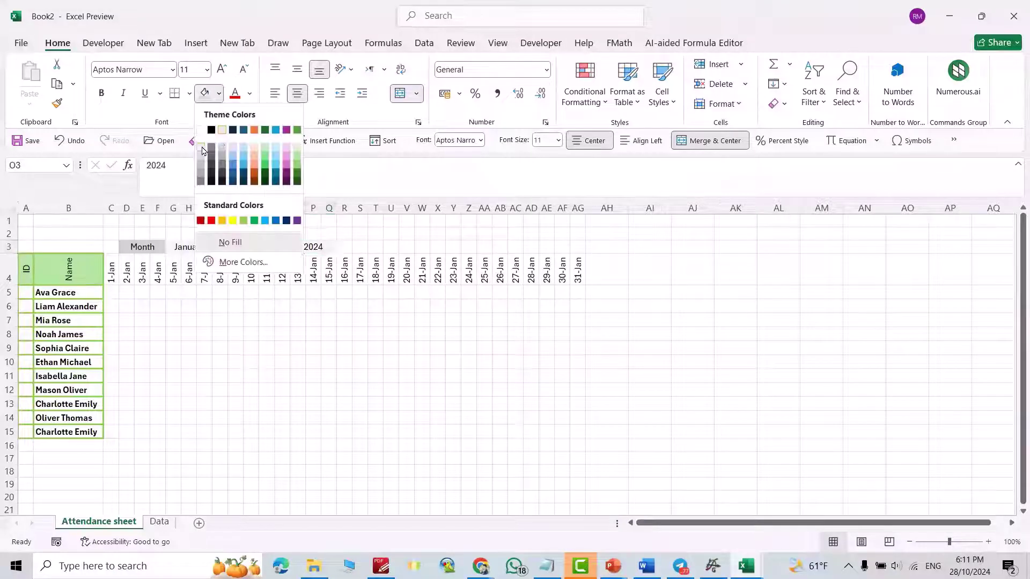
{"action": "left_click", "coordinate": [437, 233]}
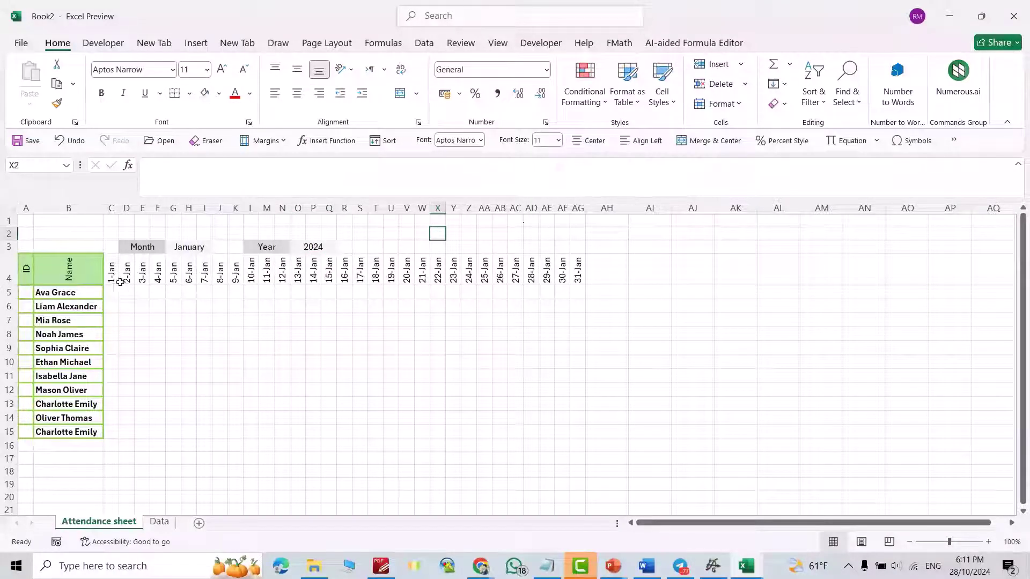
- Give the 1-Jan to 31-Jan date headers a light blue-grey fill
{"action": "left_click_drag", "start_coordinate": [113, 278], "coordinate": [578, 271]}
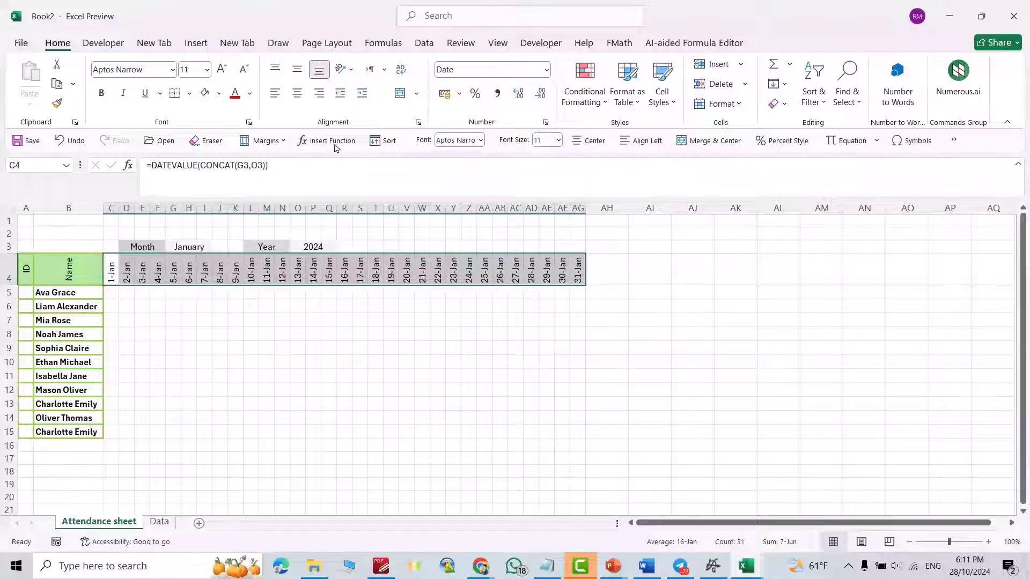
{"action": "left_click", "coordinate": [219, 96]}
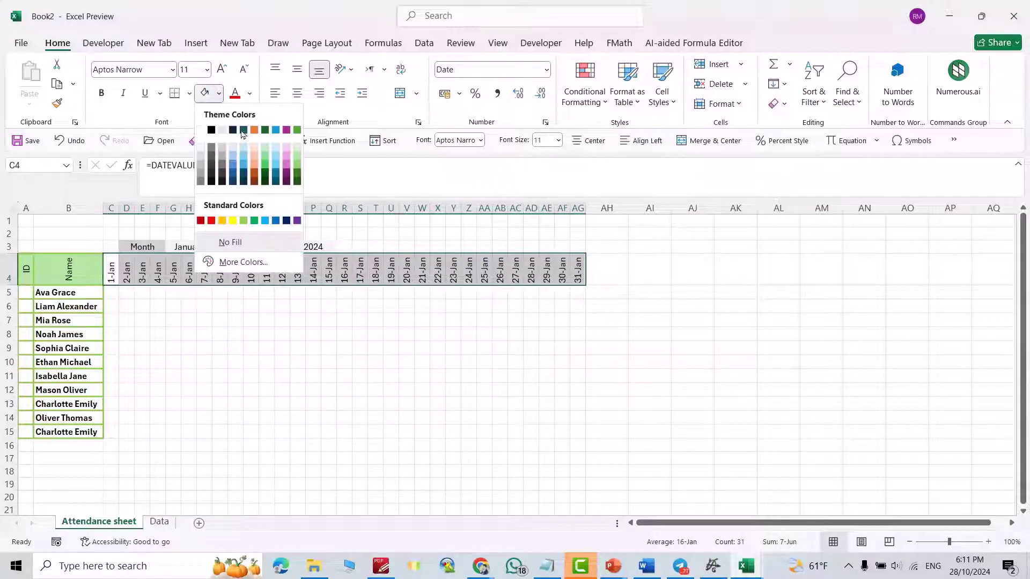
{"action": "left_click", "coordinate": [232, 149]}
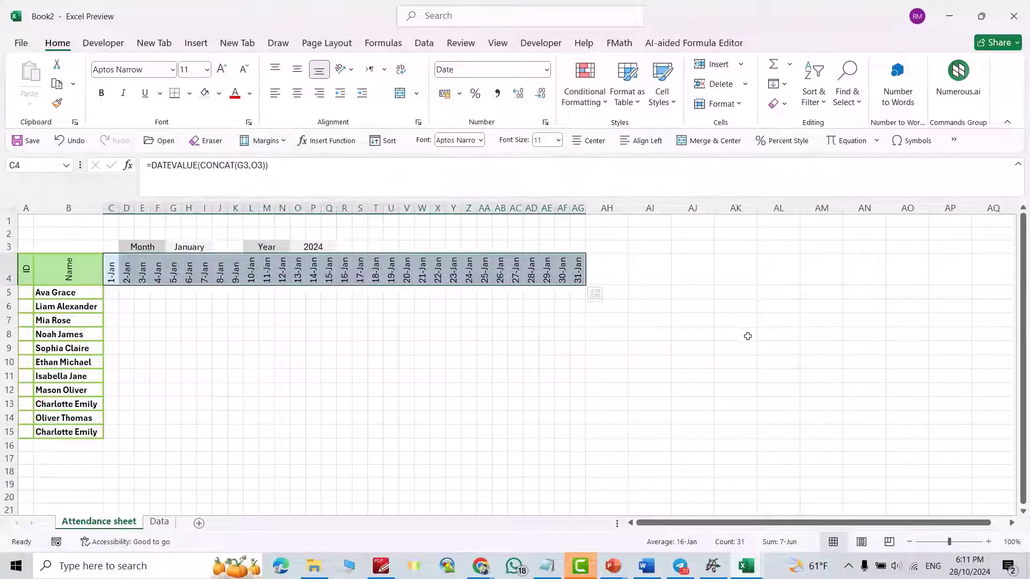
- Enter the headers Attendance[Day], Total and Attendance% in AH4, AI4 and AJ4, widening column AH
{"action": "left_click", "coordinate": [600, 275]}
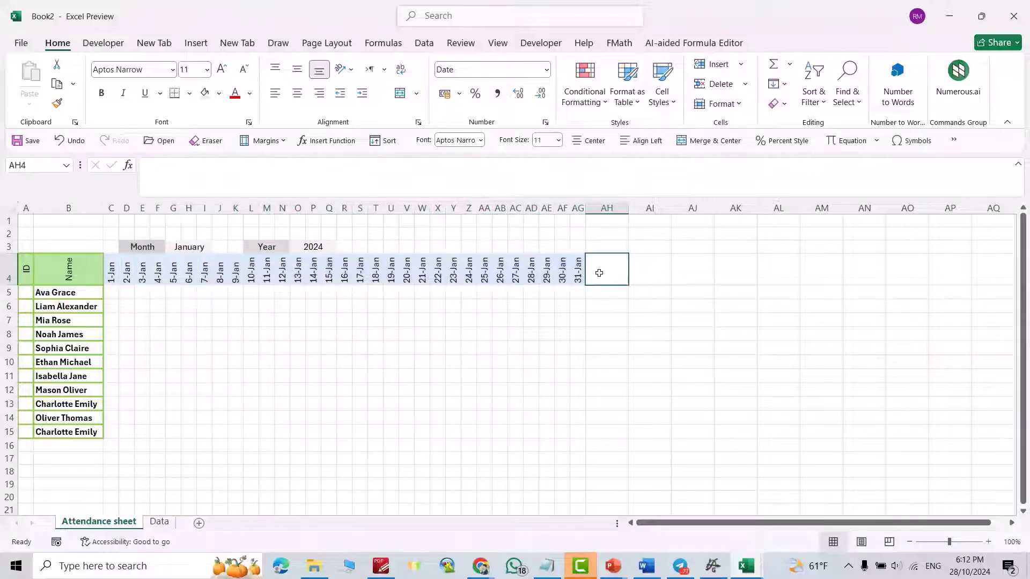
{"action": "type", "text": "Attendance[Day"}
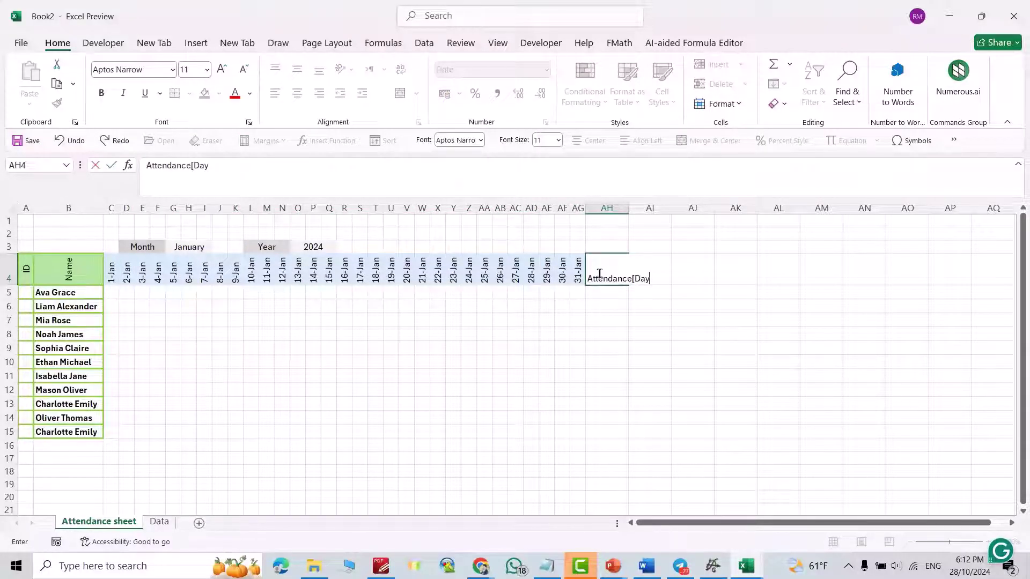
{"action": "key", "text": "Return"}
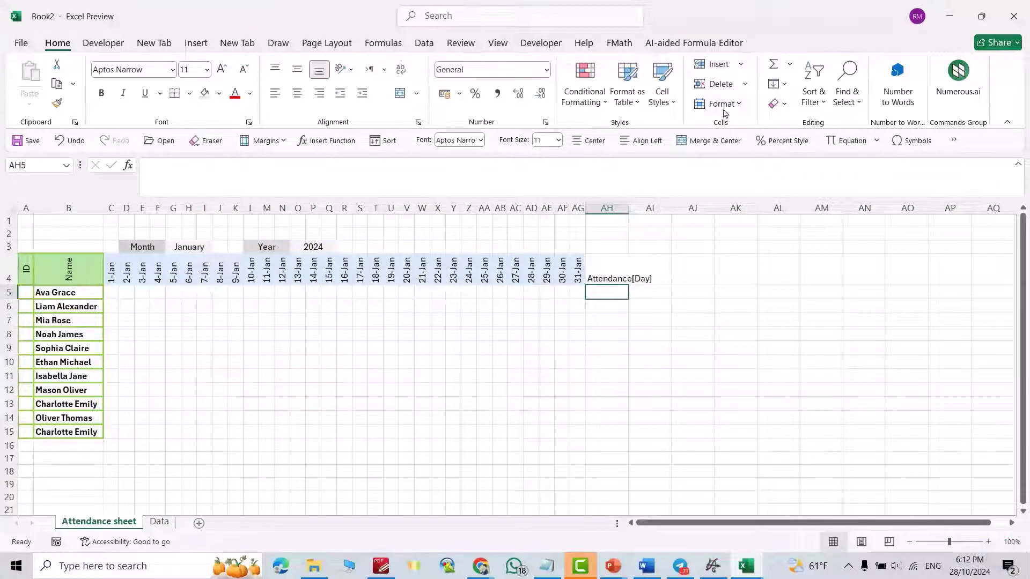
{"action": "left_click_drag", "start_coordinate": [628, 208], "coordinate": [651, 208]}
{"action": "left_click", "coordinate": [681, 273]}
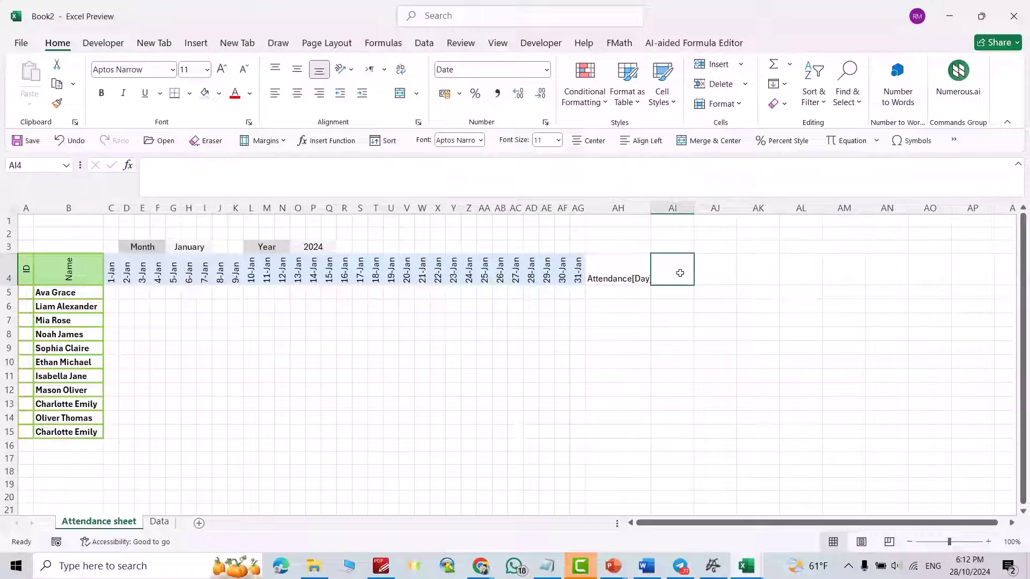
{"action": "type", "text": "Total"}
{"action": "left_click", "coordinate": [720, 271]}
{"action": "type", "text": "Attendan"}
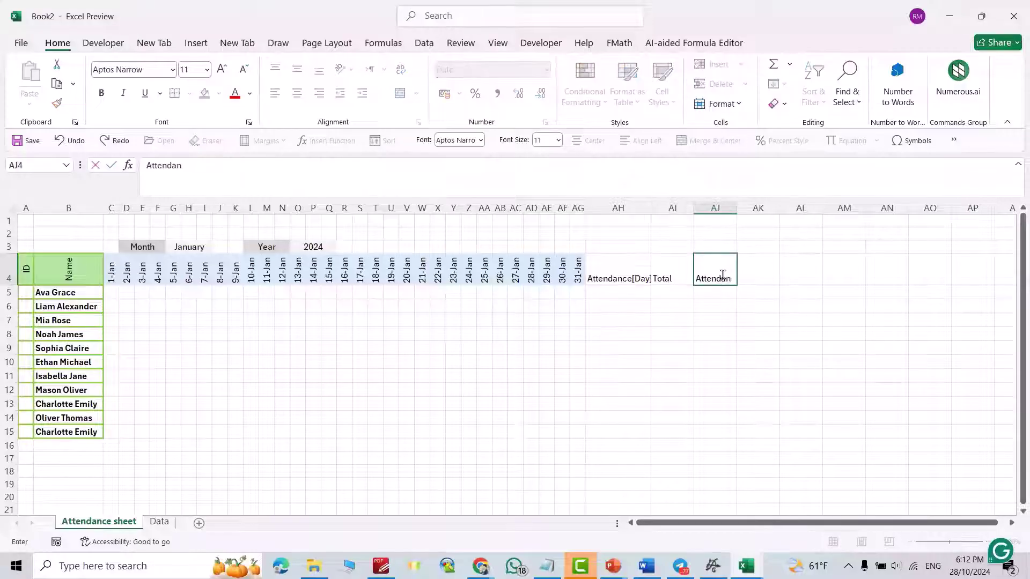
{"action": "type", "text": "ce%"}
{"action": "key", "text": "Return"}
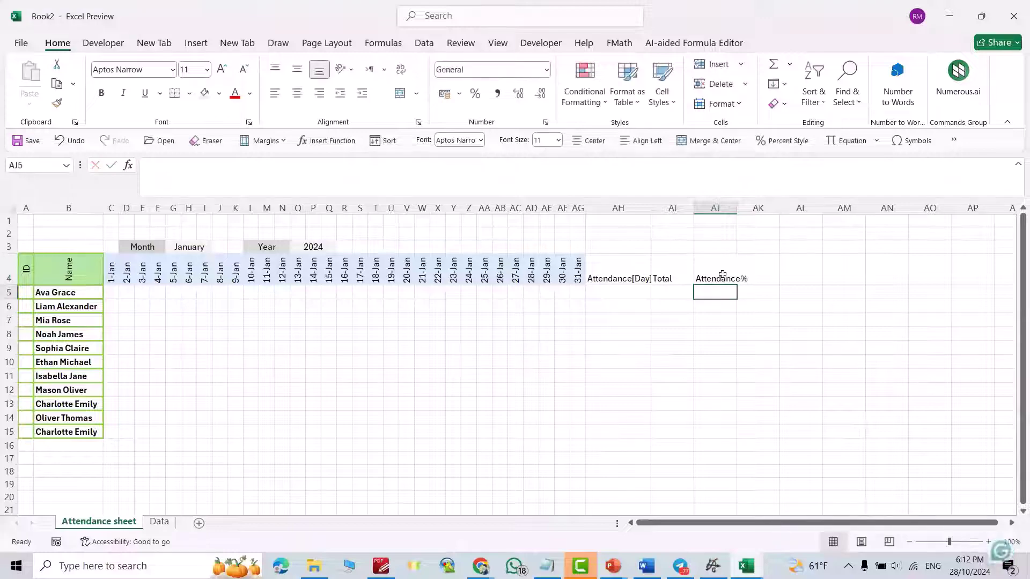
{"action": "left_click_drag", "start_coordinate": [618, 259], "coordinate": [753, 278]}
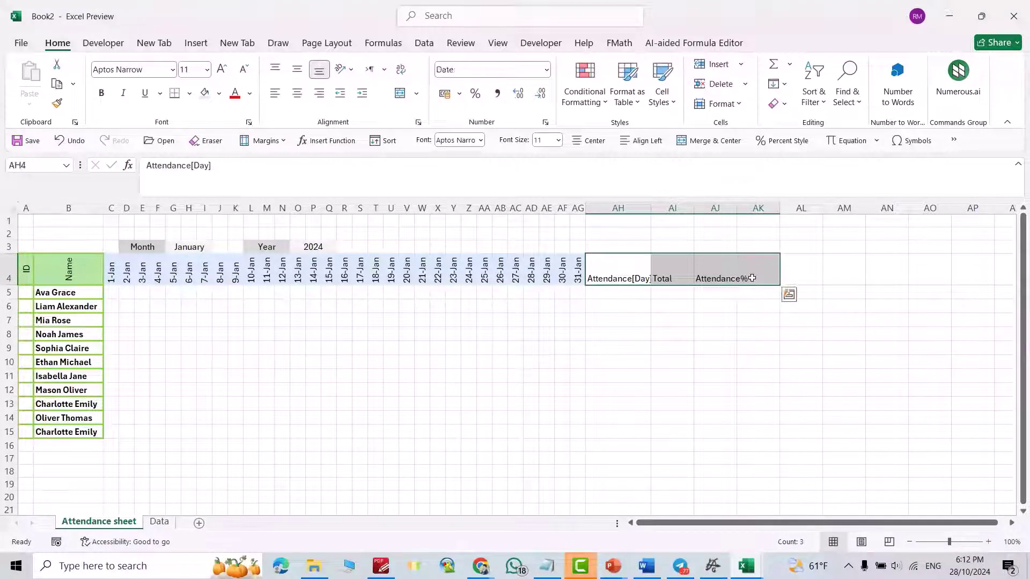
- Rotate the AH4:AJ4 headers to 90° and centre them horizontally and vertically
{"action": "left_click", "coordinate": [705, 273], "text": "shift"}
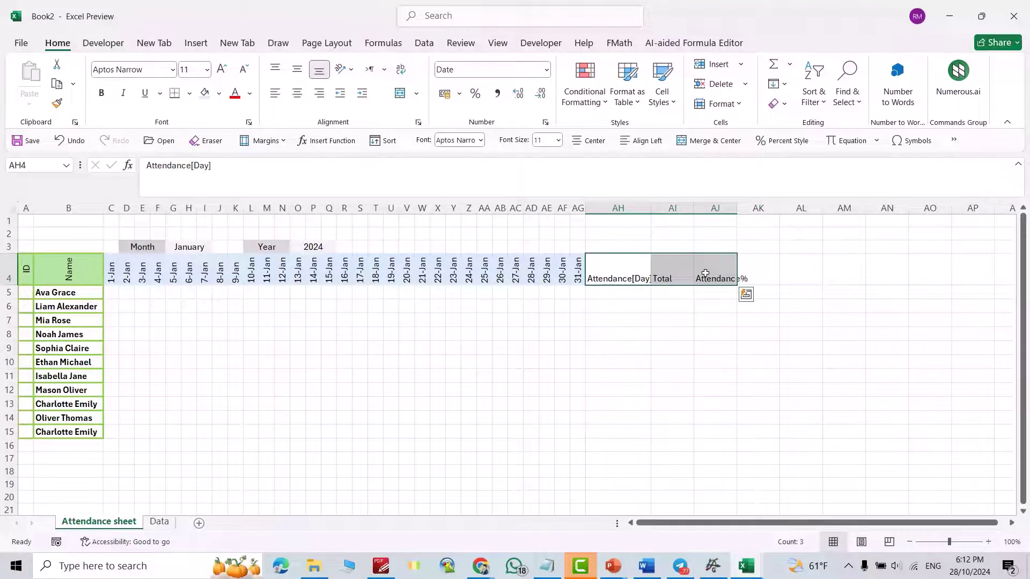
{"action": "right_click", "coordinate": [705, 274]}
{"action": "left_click", "coordinate": [530, 333]}
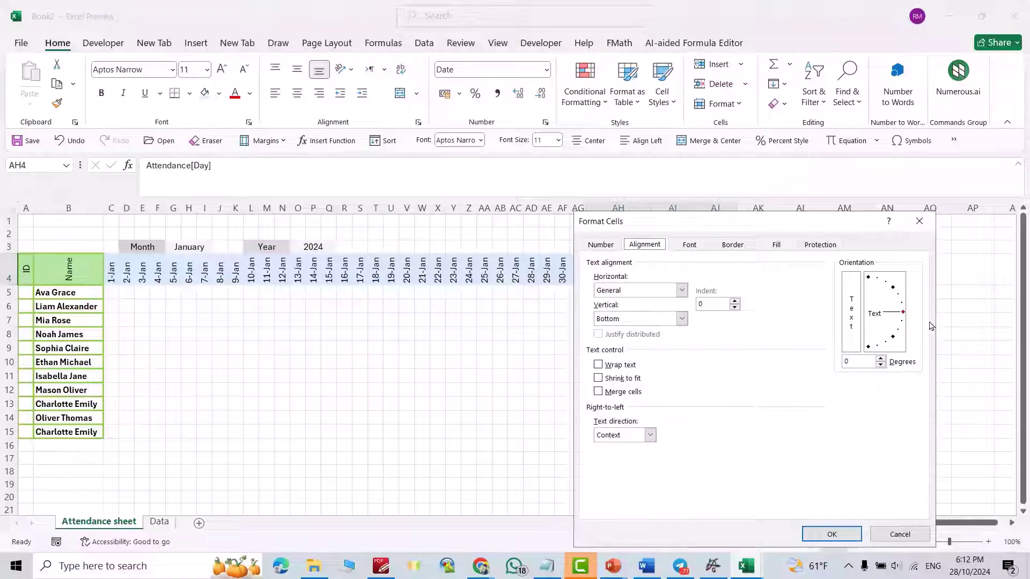
{"action": "left_click_drag", "start_coordinate": [904, 314], "coordinate": [868, 277]}
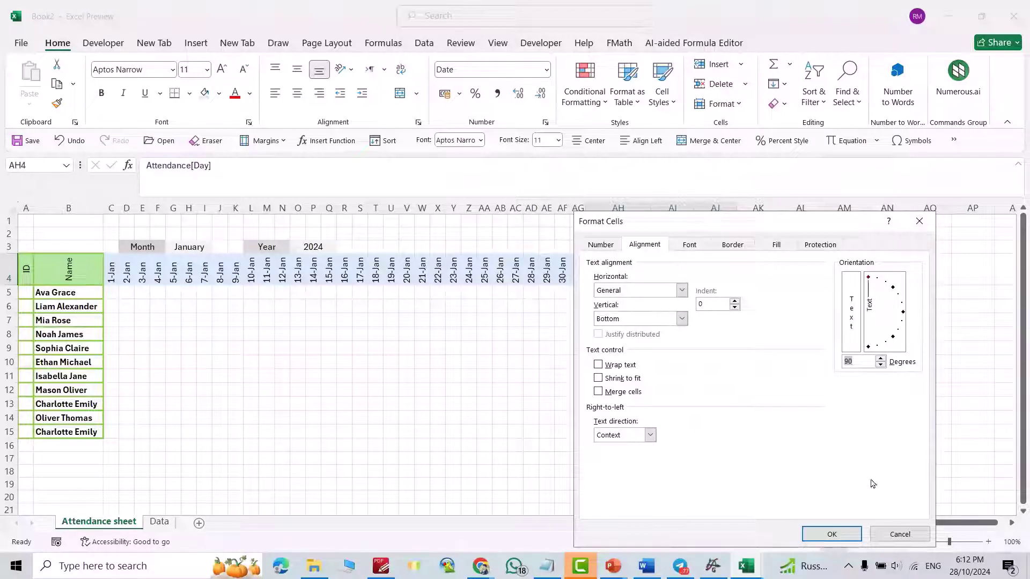
{"action": "left_click", "coordinate": [831, 533]}
{"action": "left_click", "coordinate": [299, 95]}
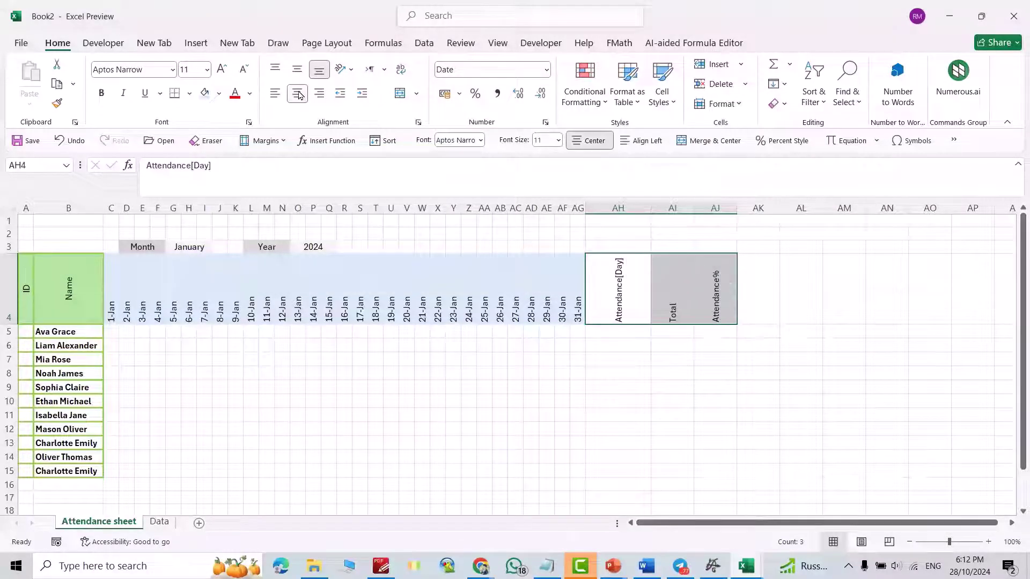
{"action": "left_click", "coordinate": [297, 69]}
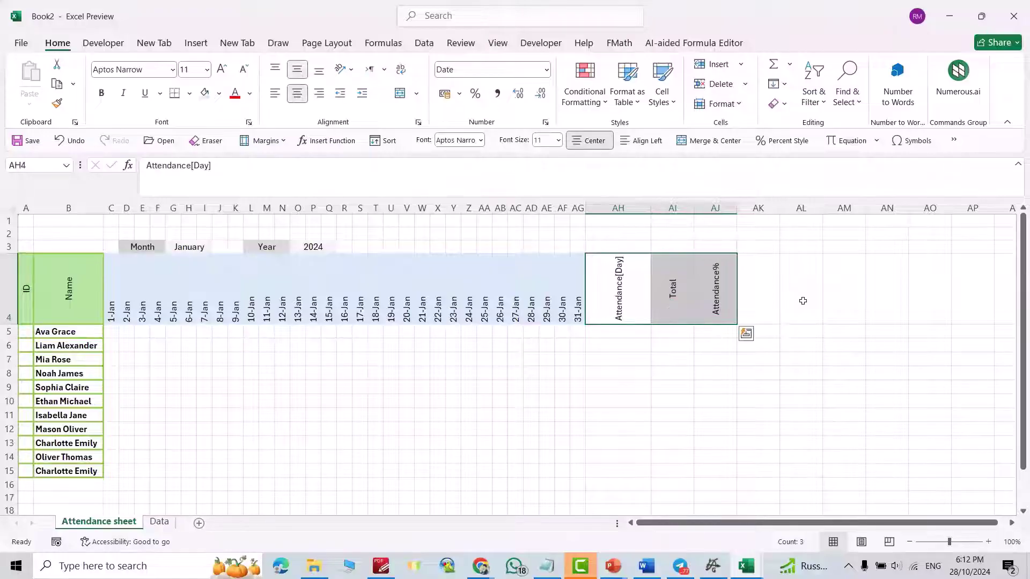
- Narrow columns AH:AJ and fill the three headers light green
{"action": "left_click_drag", "start_coordinate": [730, 209], "coordinate": [606, 208]}
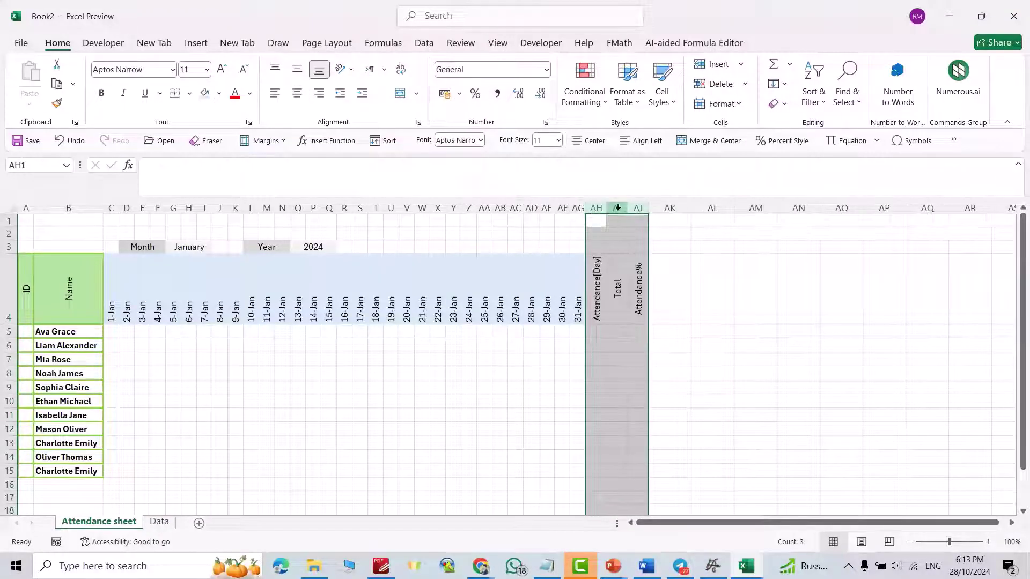
{"action": "left_click", "coordinate": [722, 267]}
{"action": "left_click_drag", "start_coordinate": [596, 290], "coordinate": [638, 290]}
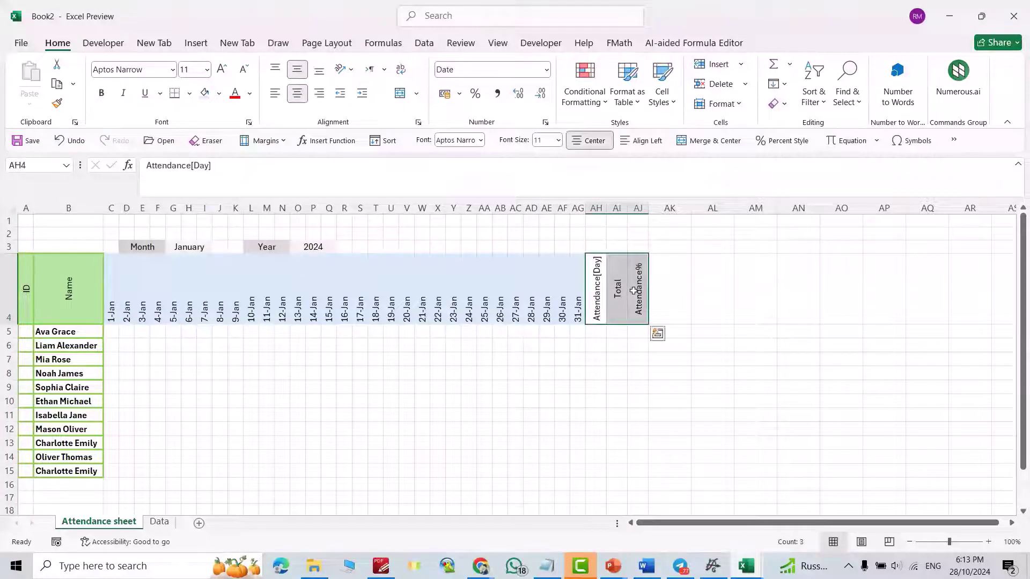
{"action": "left_click", "coordinate": [219, 93]}
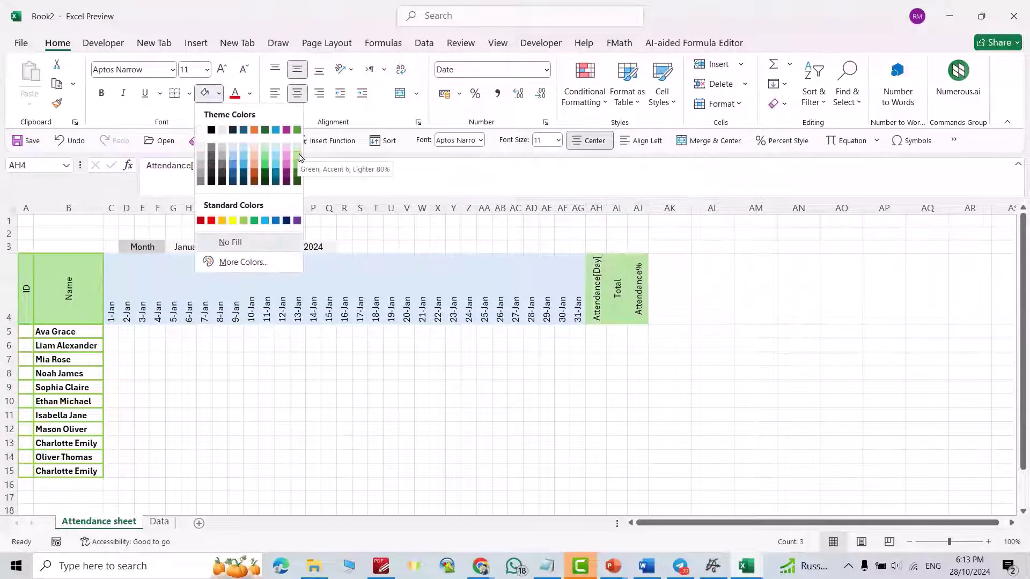
{"action": "left_click", "coordinate": [239, 221]}
{"action": "left_click", "coordinate": [841, 331]}
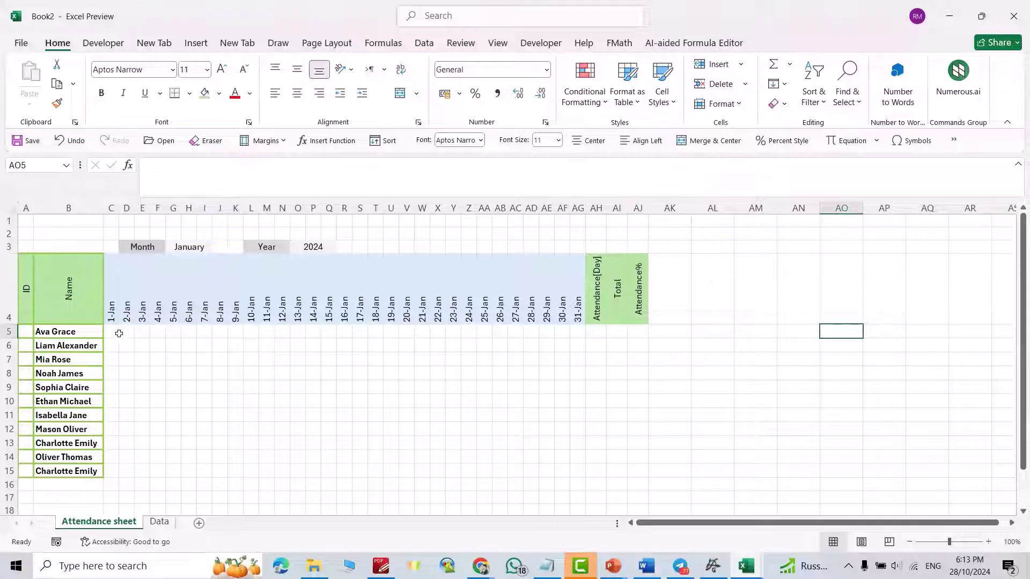
{"action": "left_click_drag", "start_coordinate": [111, 332], "coordinate": [572, 474]}
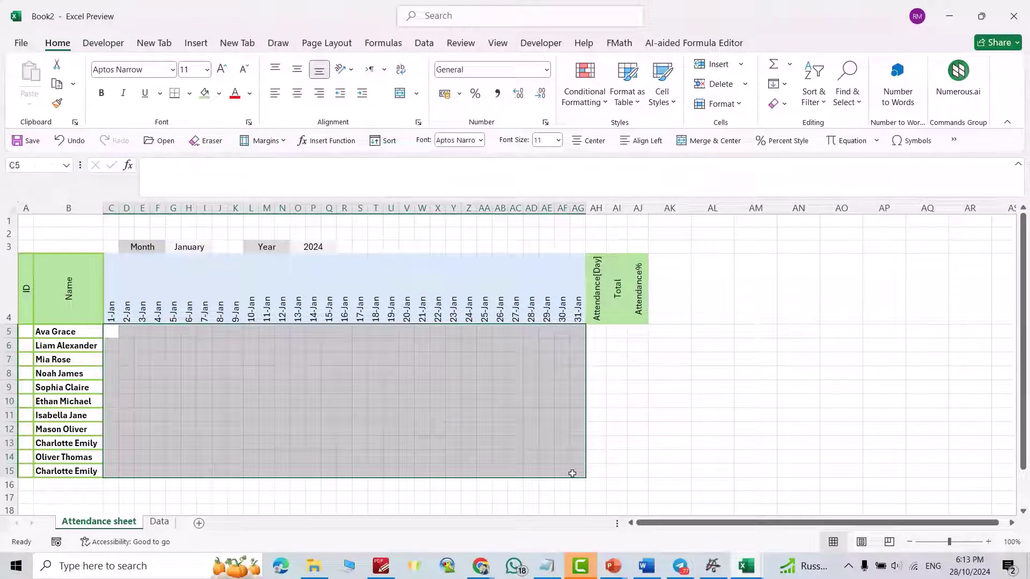
- Start a new icon-set rule using Number thresholds, a green check and a red cross
{"action": "left_click", "coordinate": [605, 101]}
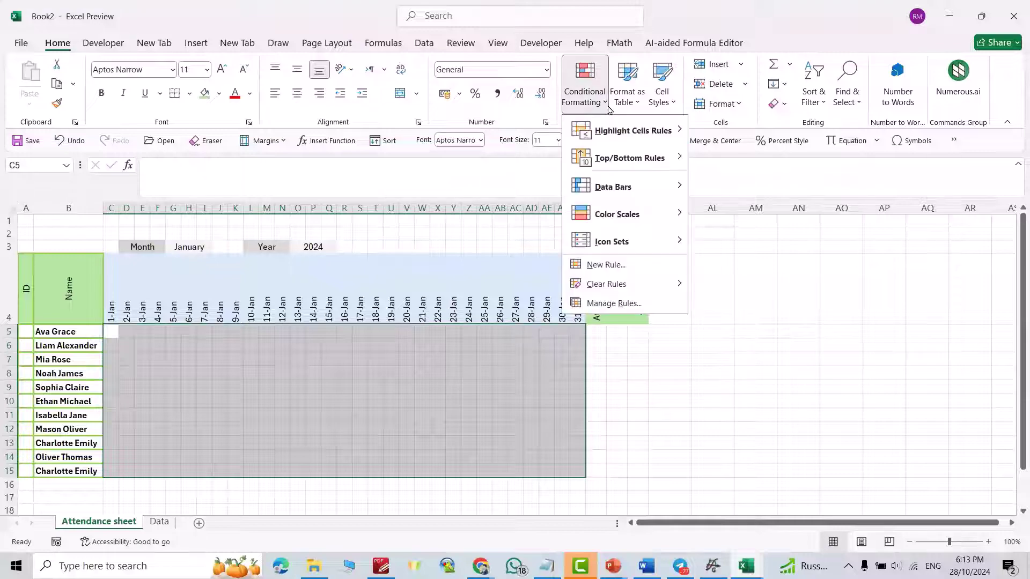
{"action": "left_click", "coordinate": [596, 265]}
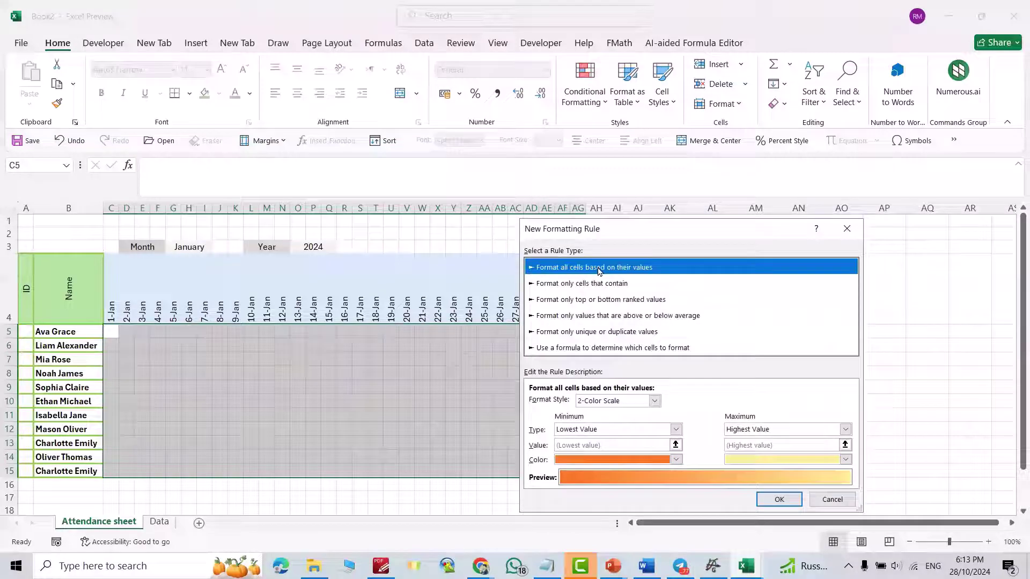
{"action": "left_click", "coordinate": [654, 401]}
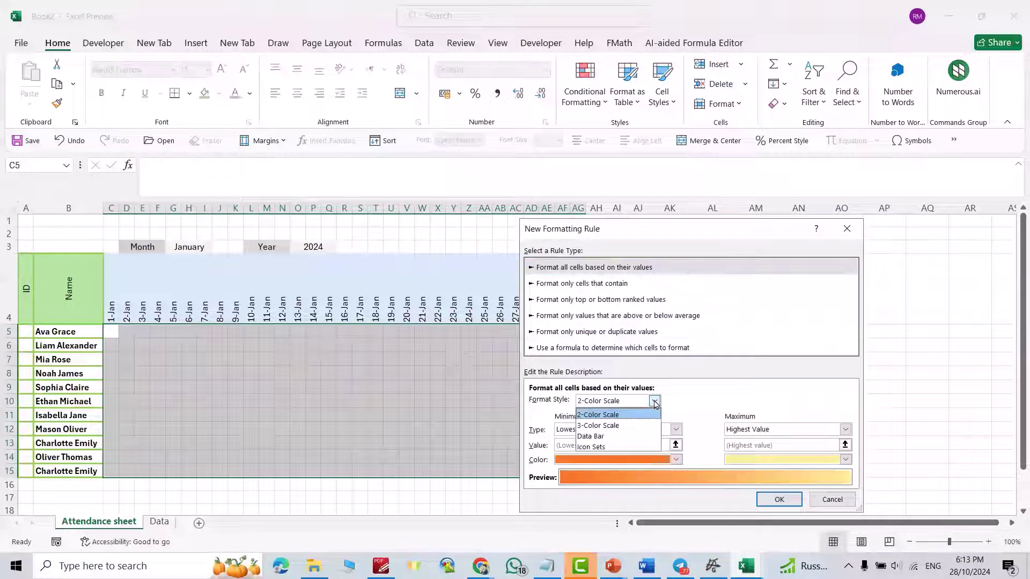
{"action": "left_click", "coordinate": [594, 448]}
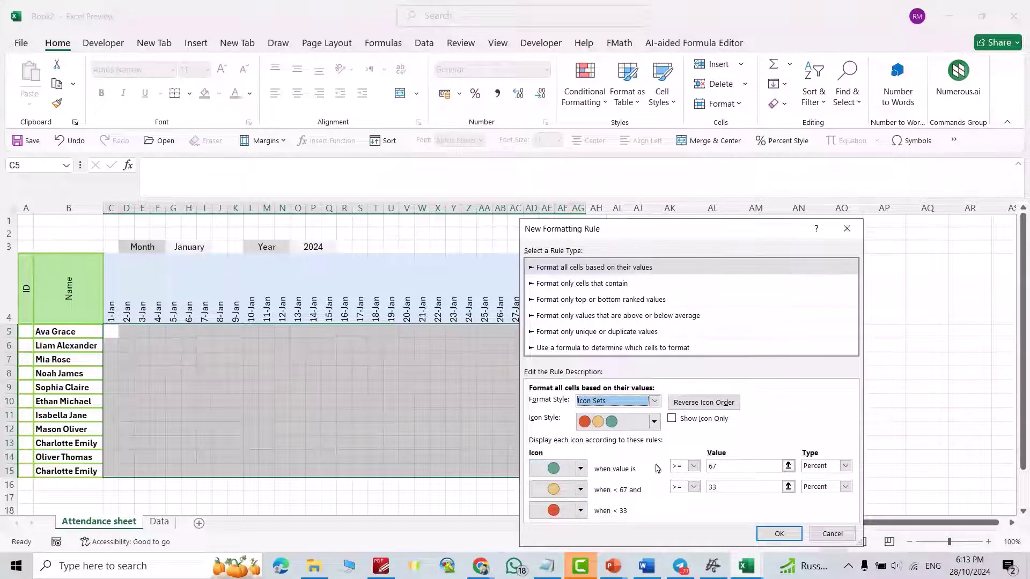
{"action": "left_click", "coordinate": [846, 466]}
{"action": "left_click", "coordinate": [814, 478]}
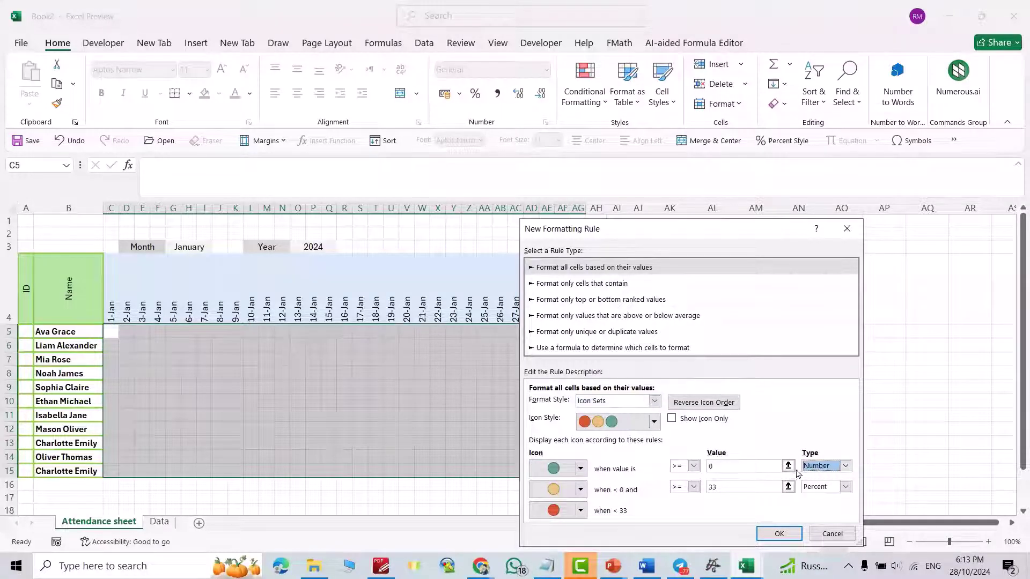
{"action": "left_click", "coordinate": [846, 487]}
{"action": "left_click", "coordinate": [820, 500]}
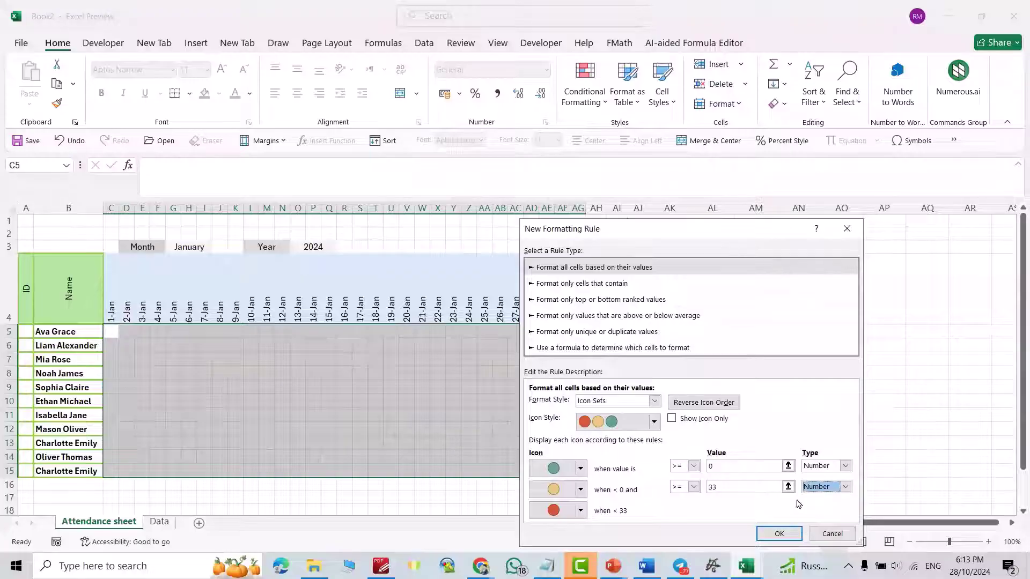
{"action": "left_click", "coordinate": [581, 468]}
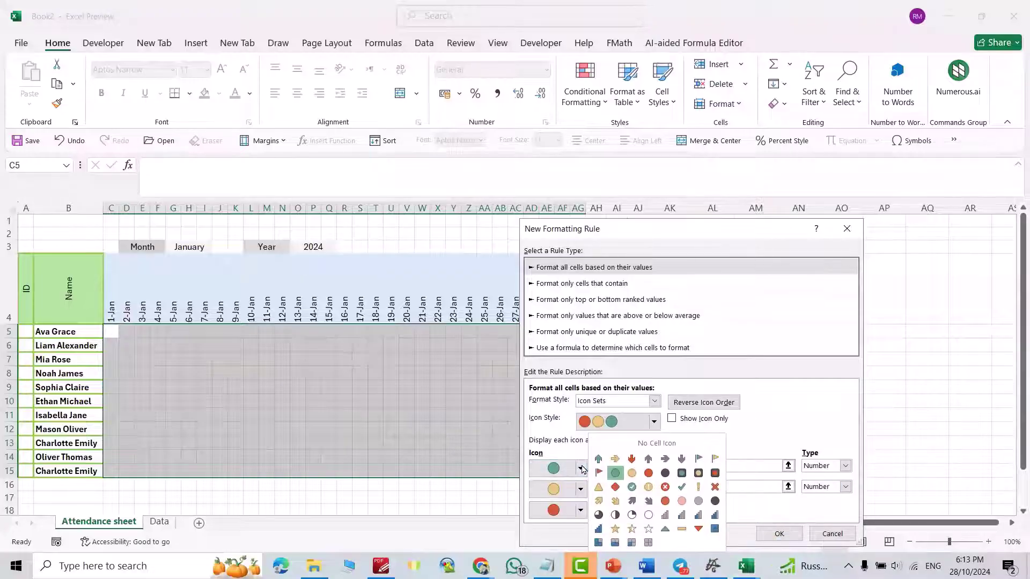
{"action": "left_click", "coordinate": [632, 488]}
{"action": "left_click", "coordinate": [581, 490]}
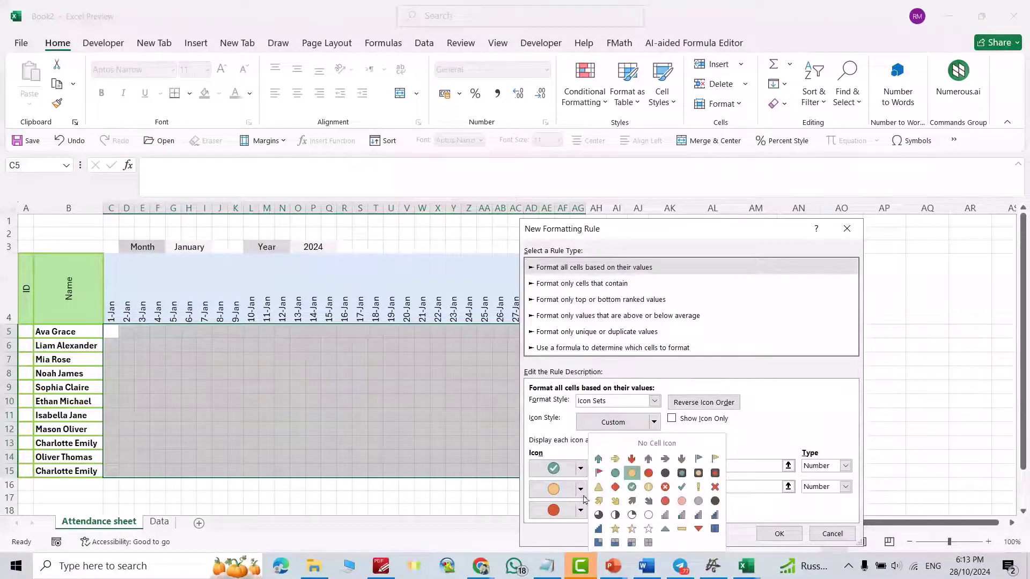
{"action": "left_click", "coordinate": [666, 487]}
- Set the check threshold to 1, remove the third-level icon, show icons only and apply
{"action": "left_click", "coordinate": [718, 466]}
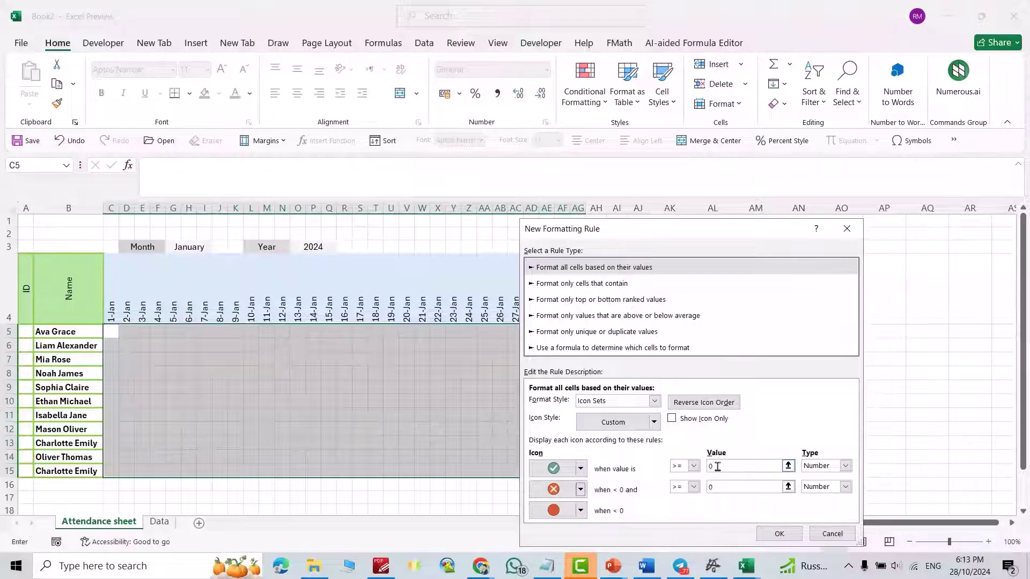
{"action": "double_click", "coordinate": [717, 466]}
{"action": "type", "text": "1"}
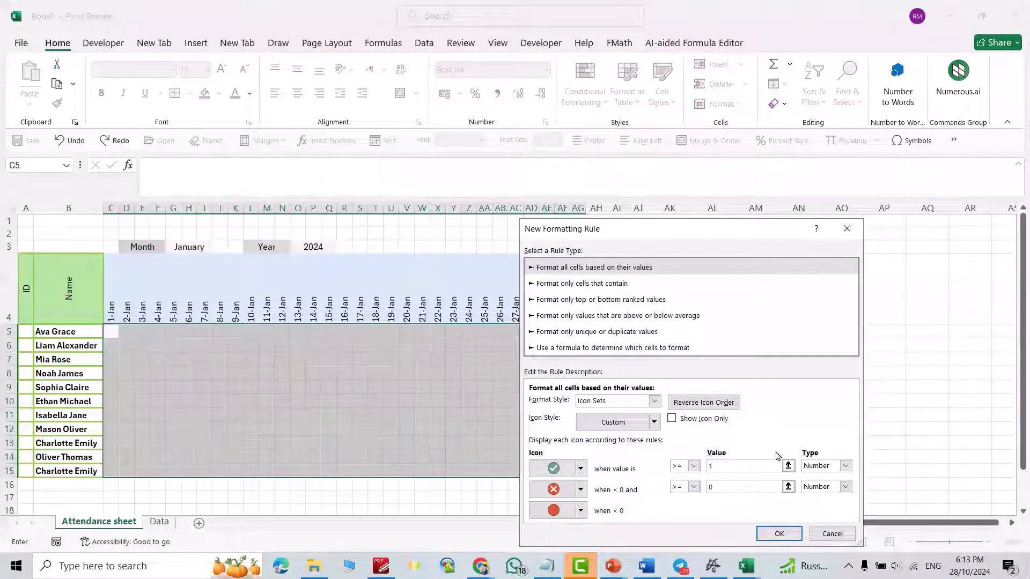
{"action": "left_click", "coordinate": [580, 511]}
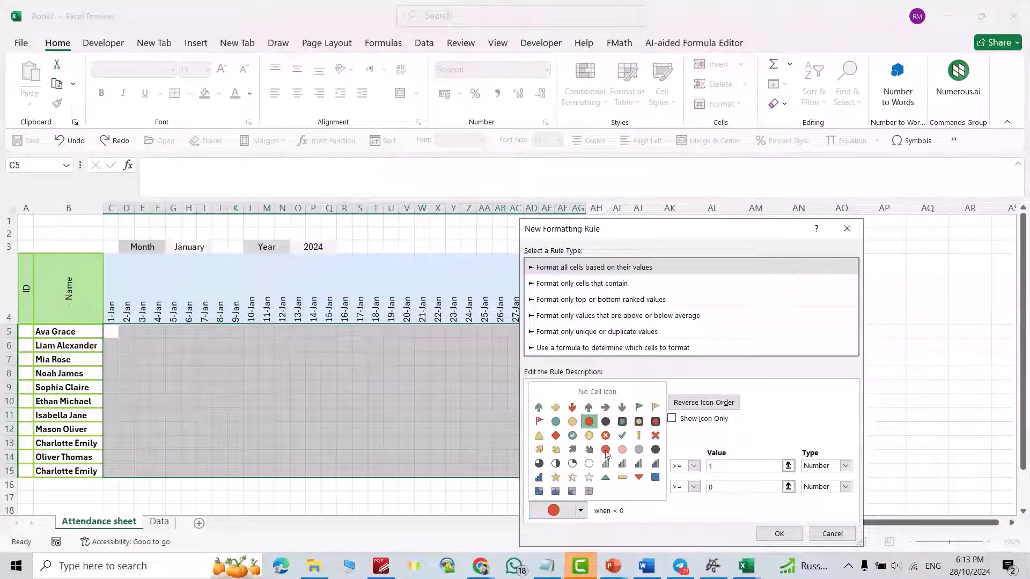
{"action": "left_click", "coordinate": [602, 392]}
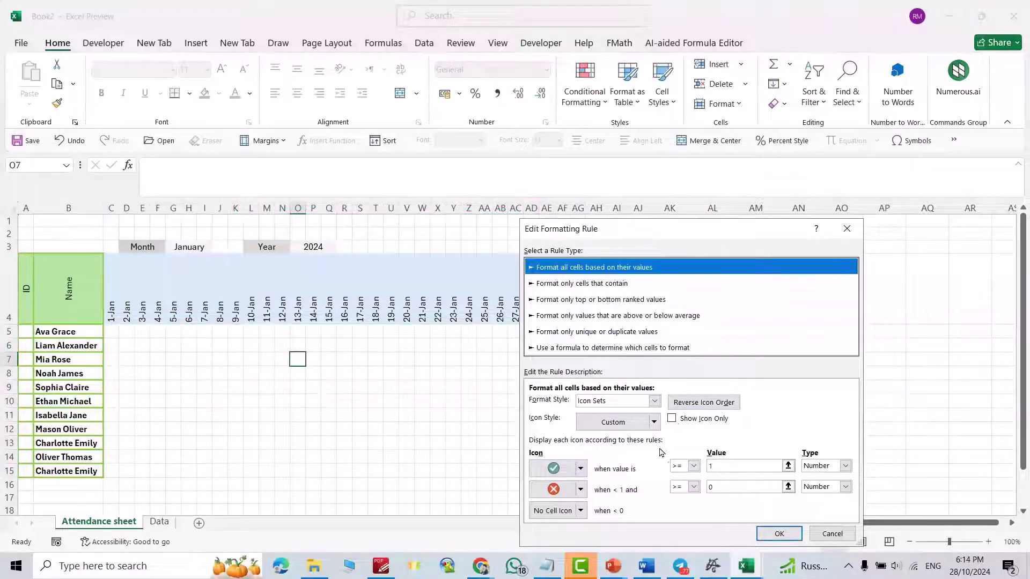
{"action": "left_click", "coordinate": [672, 422]}
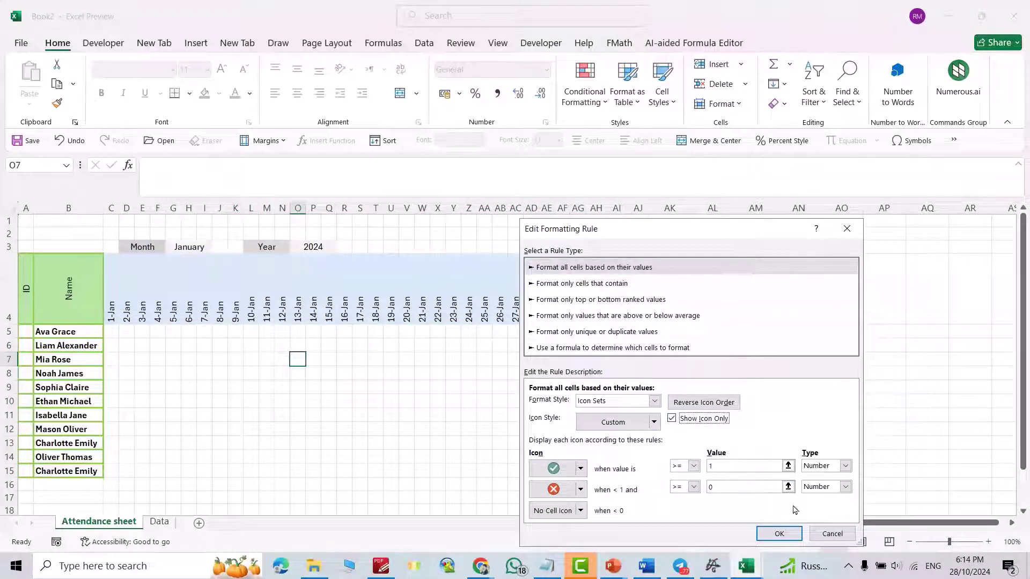
{"action": "left_click", "coordinate": [778, 534]}
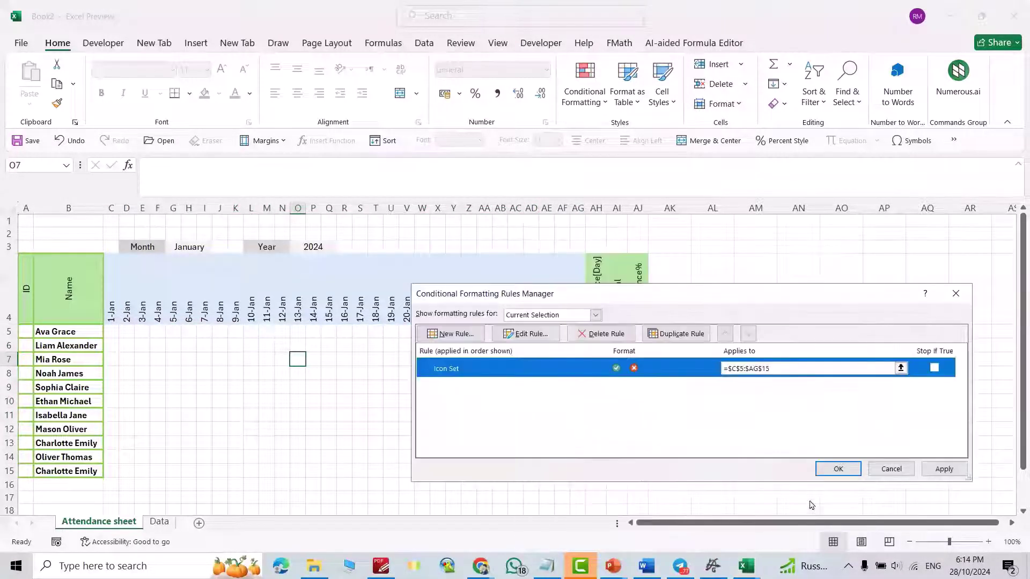
{"action": "left_click", "coordinate": [934, 469]}
{"action": "left_click", "coordinate": [837, 470]}
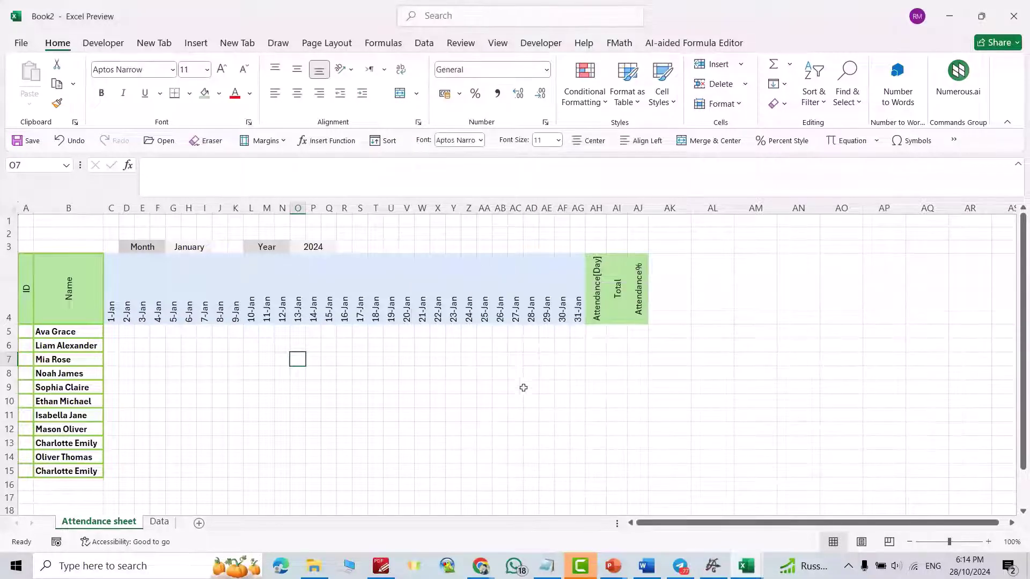
- Enter 1 in C5 and 0 in D5, then fill both down to row 15
{"action": "left_click", "coordinate": [108, 334]}
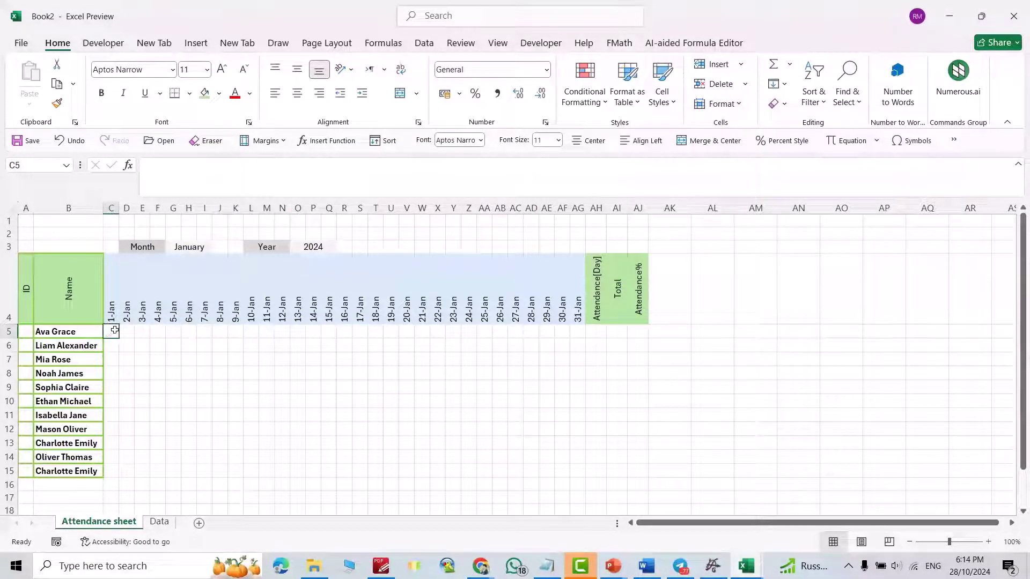
{"action": "type", "text": "1"}
{"action": "key", "text": "Return"}
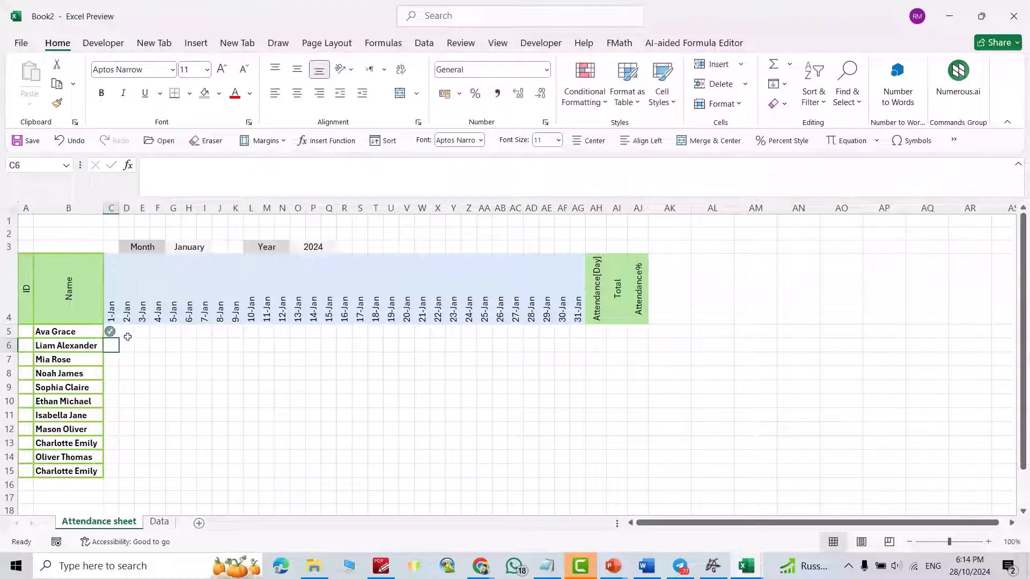
{"action": "left_click", "coordinate": [128, 334]}
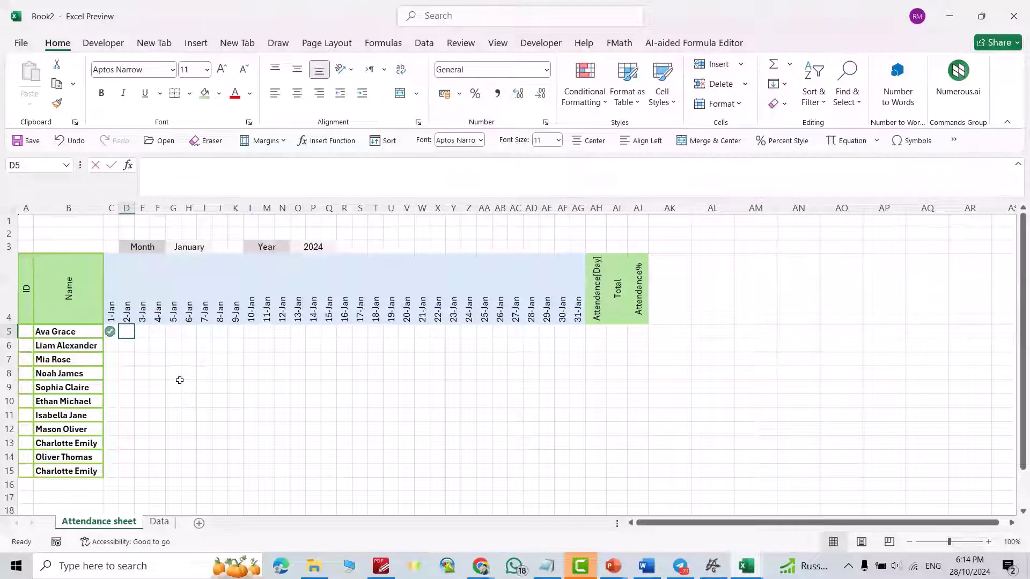
{"action": "type", "text": "0"}
{"action": "key", "text": "Return"}
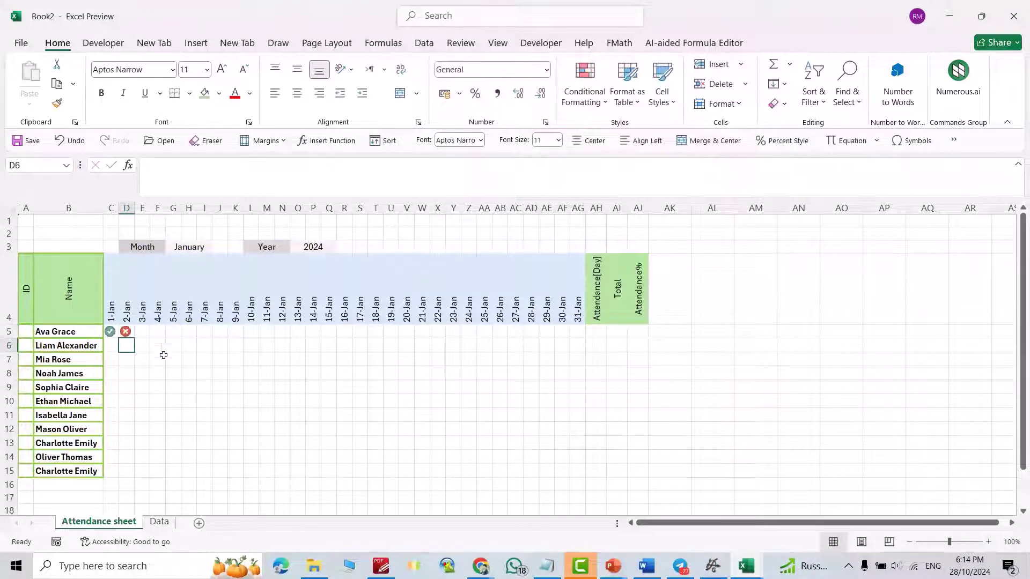
{"action": "left_click_drag", "start_coordinate": [111, 332], "coordinate": [129, 473]}
{"action": "left_click", "coordinate": [266, 445]}
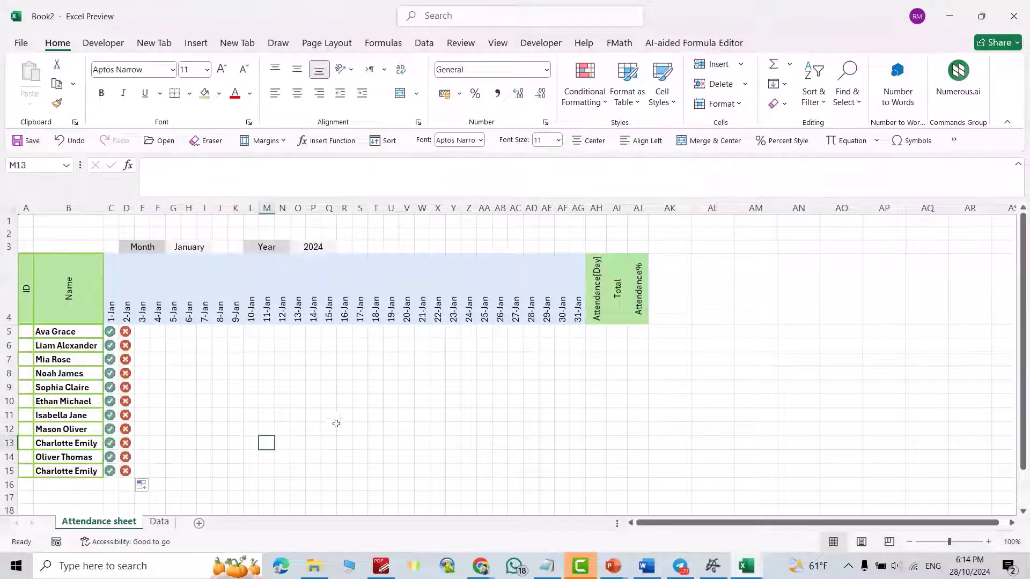
- Mark the first student present on 3-Jan and 4-Jan with 1 in E5 and F5
{"action": "left_click", "coordinate": [141, 336]}
{"action": "type", "text": "1"}
{"action": "key", "text": "Right"}
{"action": "type", "text": "1"}
{"action": "key", "text": "Return"}
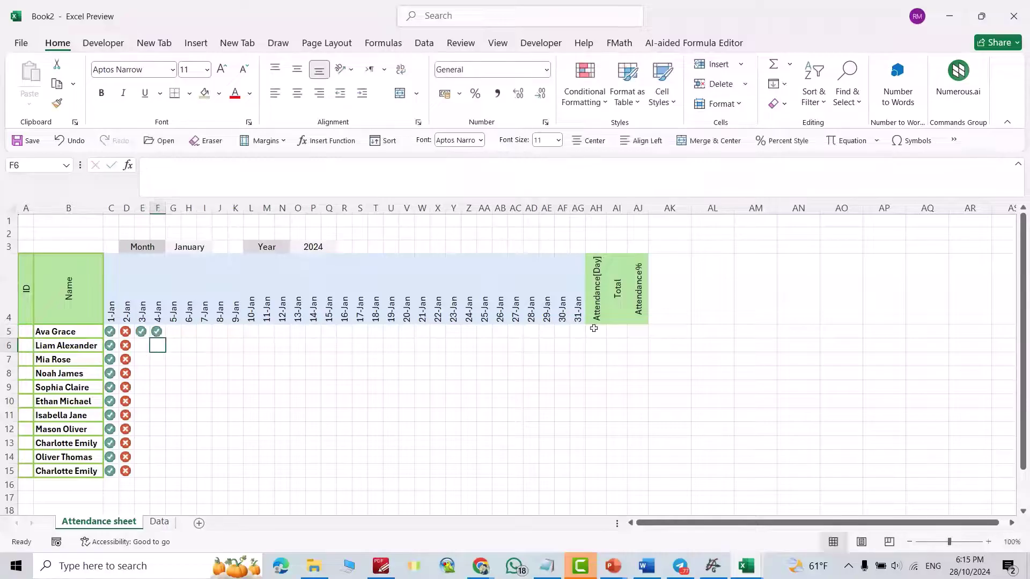
{"action": "left_click", "coordinate": [593, 329]}
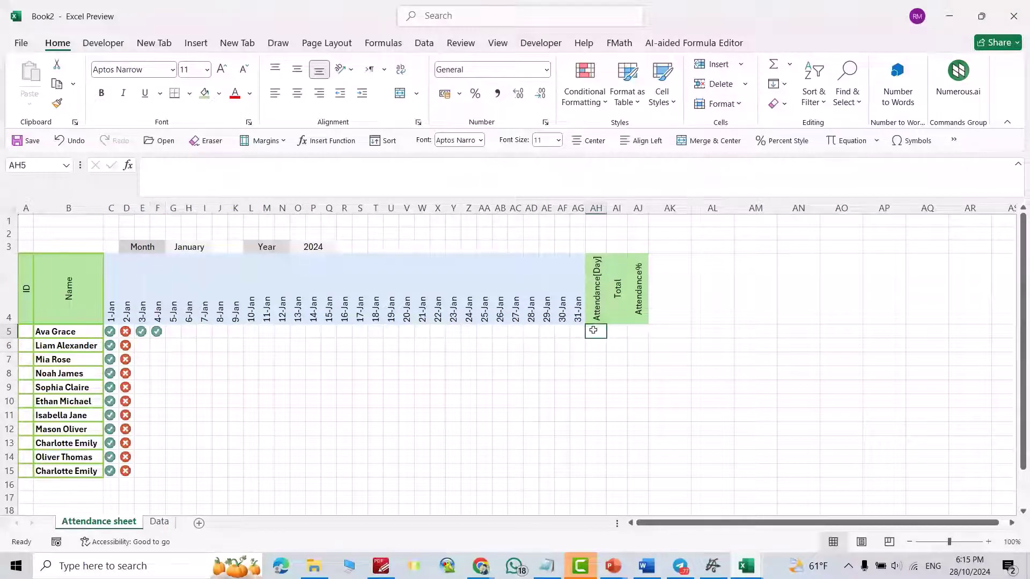
- Enter =COUNTIF(C5:AG5,1) in AH5 to count the first student's 3 present days
{"action": "type", "text": "=count"}
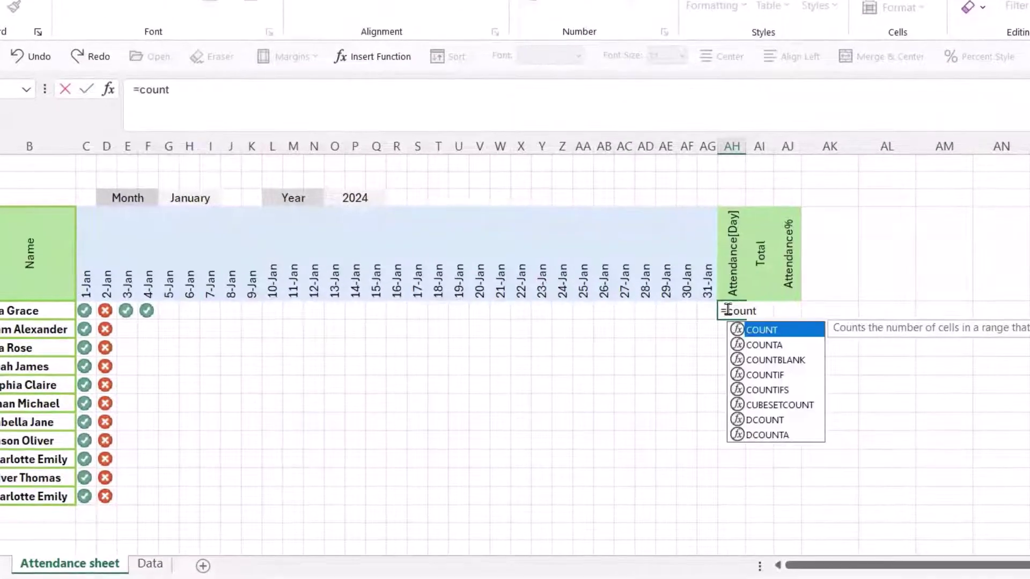
{"action": "double_click", "coordinate": [773, 374]}
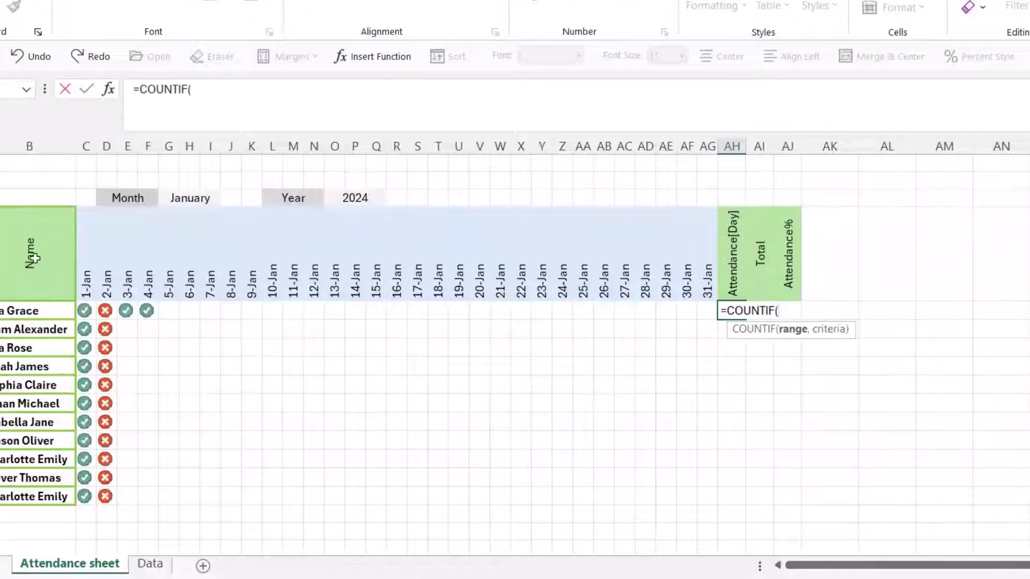
{"action": "left_click", "coordinate": [85, 311]}
{"action": "left_click_drag", "start_coordinate": [119, 311], "coordinate": [709, 311]}
{"action": "type", "text": ",1"}
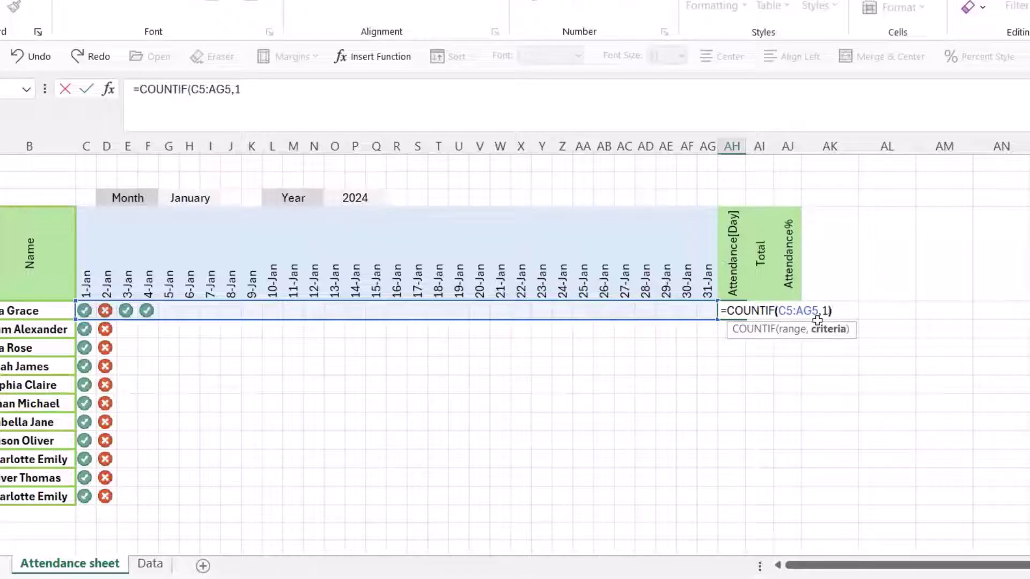
{"action": "key", "text": "Return"}
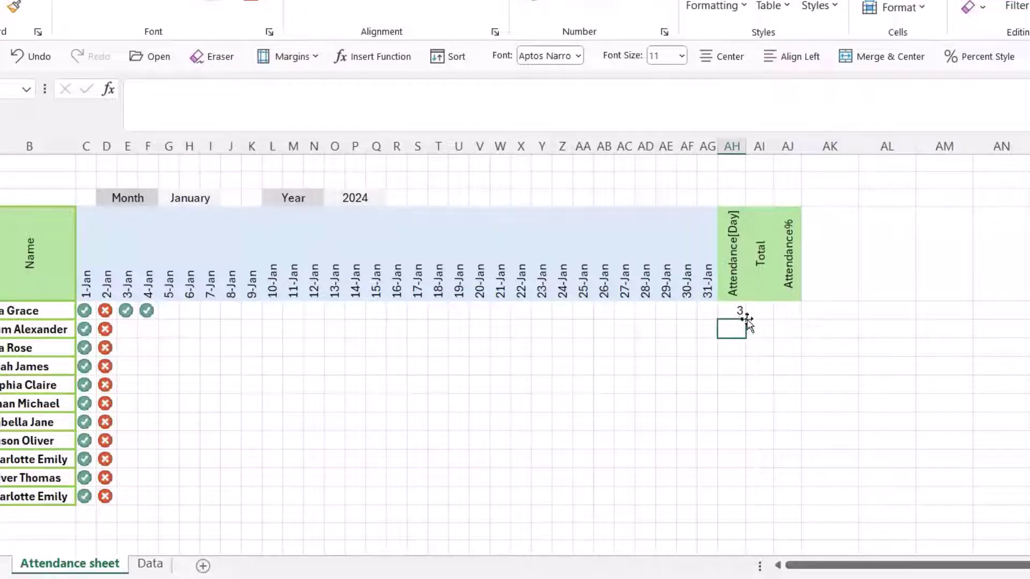
{"action": "left_click", "coordinate": [762, 311]}
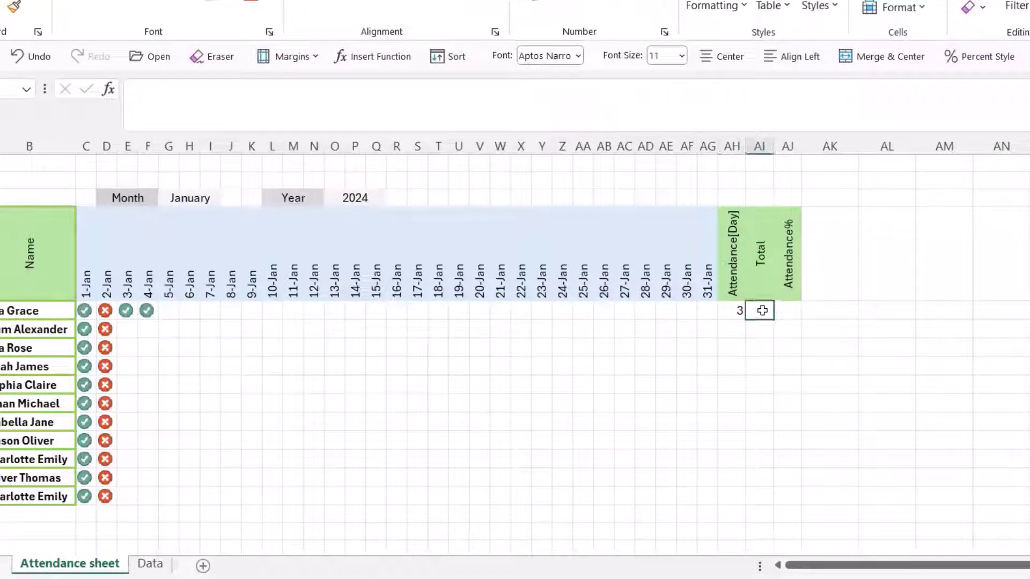
- Enter =COUNTA(C5:AG5) in AI5, giving 4 marked days for the first student
{"action": "type", "text": "="}
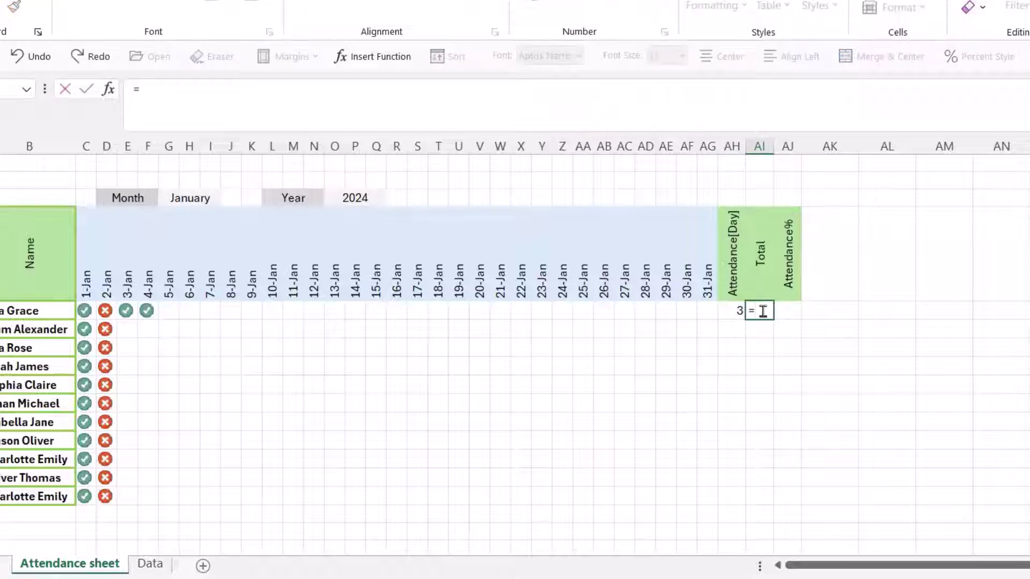
{"action": "type", "text": "count"}
{"action": "left_click", "coordinate": [793, 347]}
{"action": "double_click", "coordinate": [793, 347]}
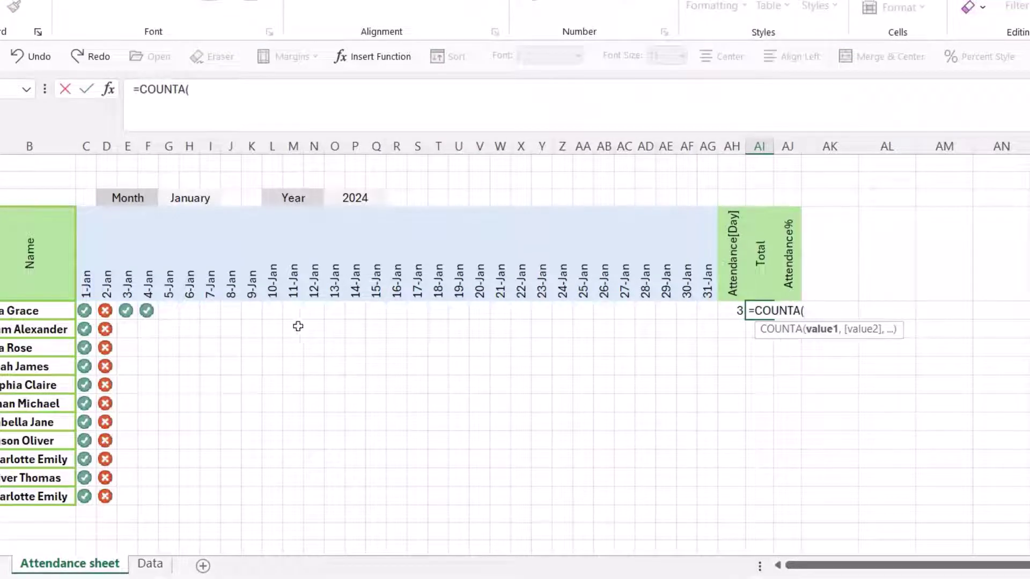
{"action": "left_click_drag", "start_coordinate": [84, 311], "coordinate": [700, 316]}
{"action": "key", "text": "Return"}
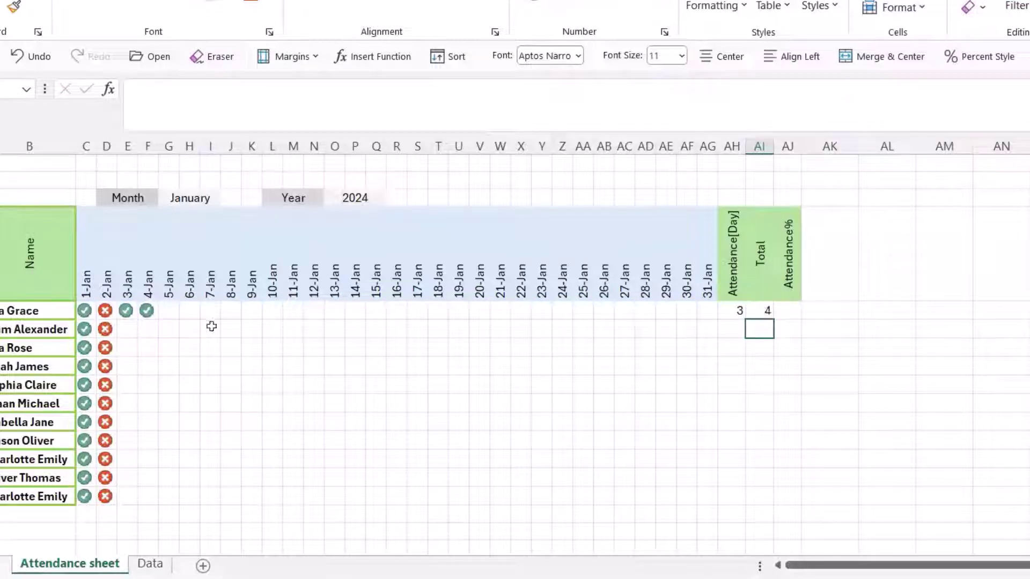
{"action": "left_click", "coordinate": [791, 310]}
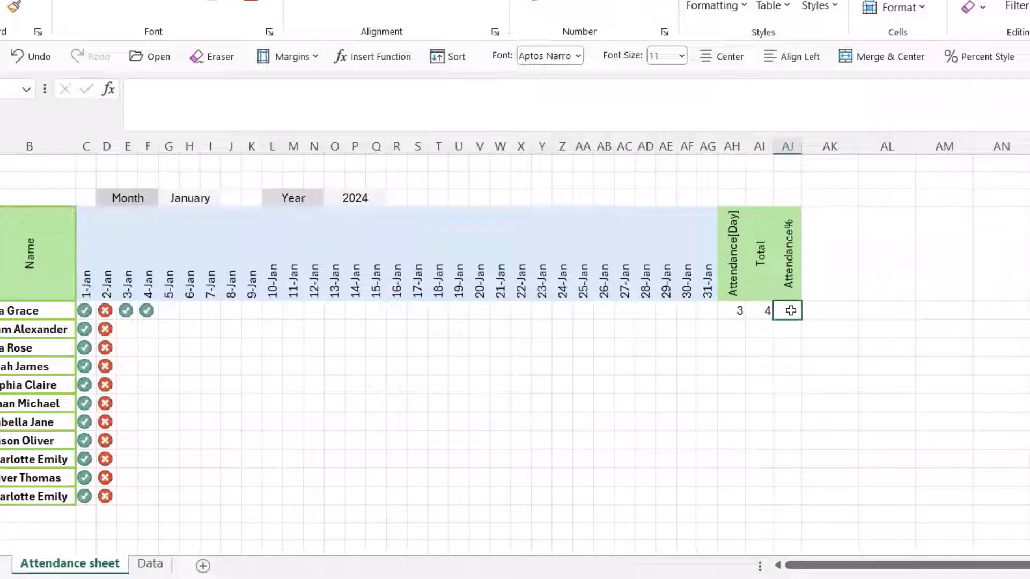
- Enter =AH5/AI5 in AJ5 and format it as a percentage, showing 75%
{"action": "type", "text": "="}
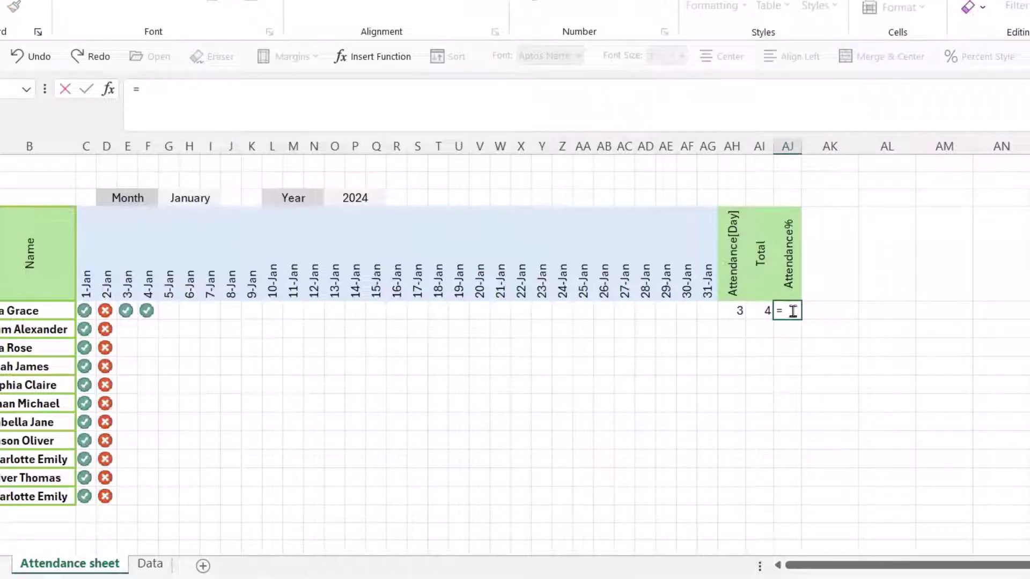
{"action": "left_click", "coordinate": [732, 308]}
{"action": "type", "text": "/"}
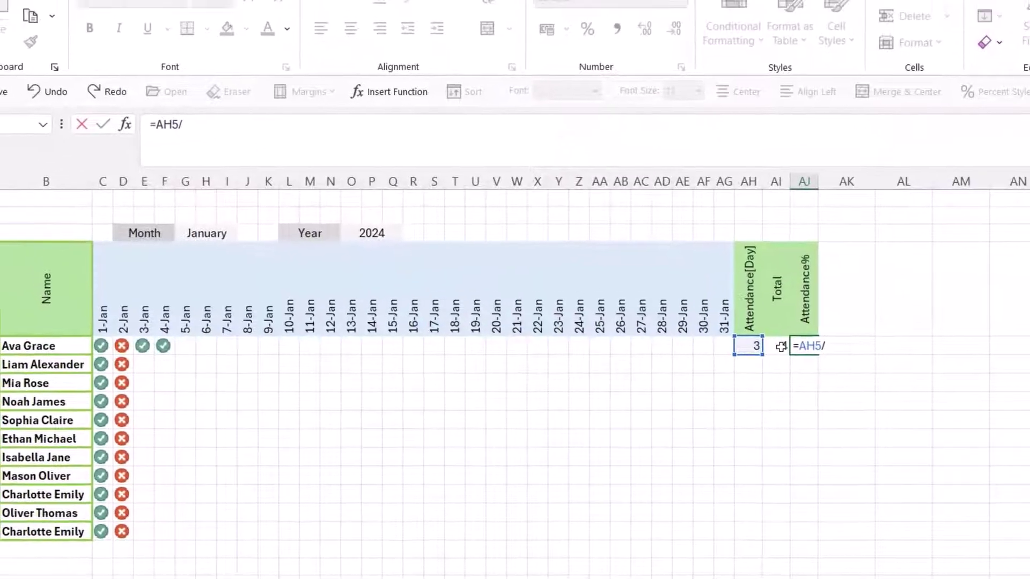
{"action": "left_click", "coordinate": [764, 310]}
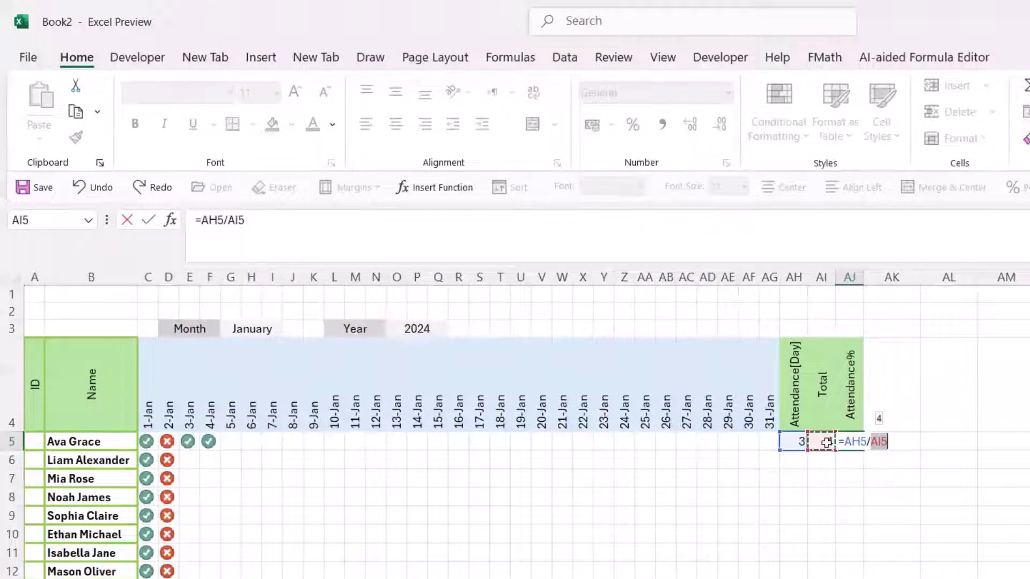
{"action": "key", "text": "Return"}
{"action": "left_click", "coordinate": [851, 442]}
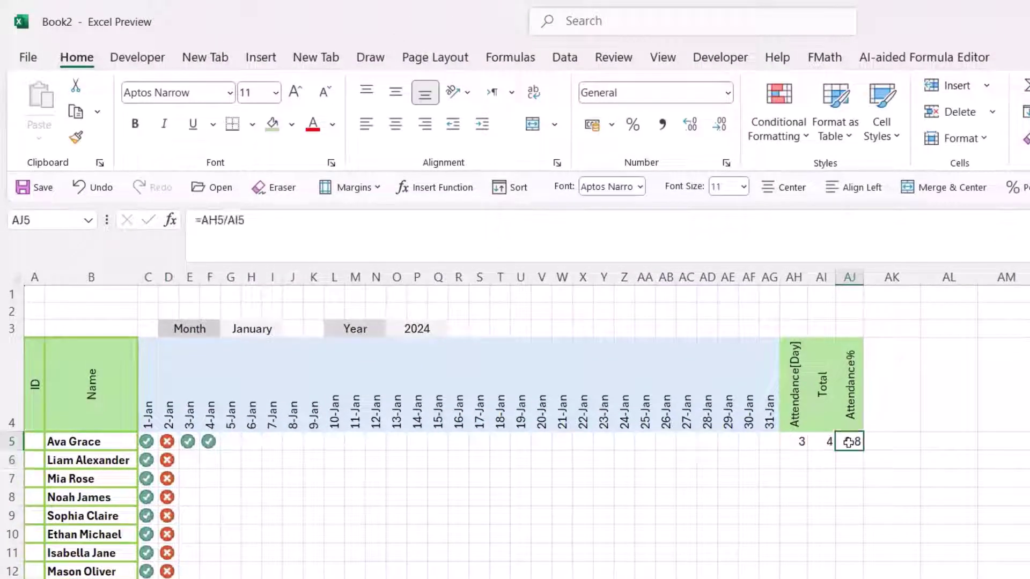
{"action": "left_click", "coordinate": [633, 124]}
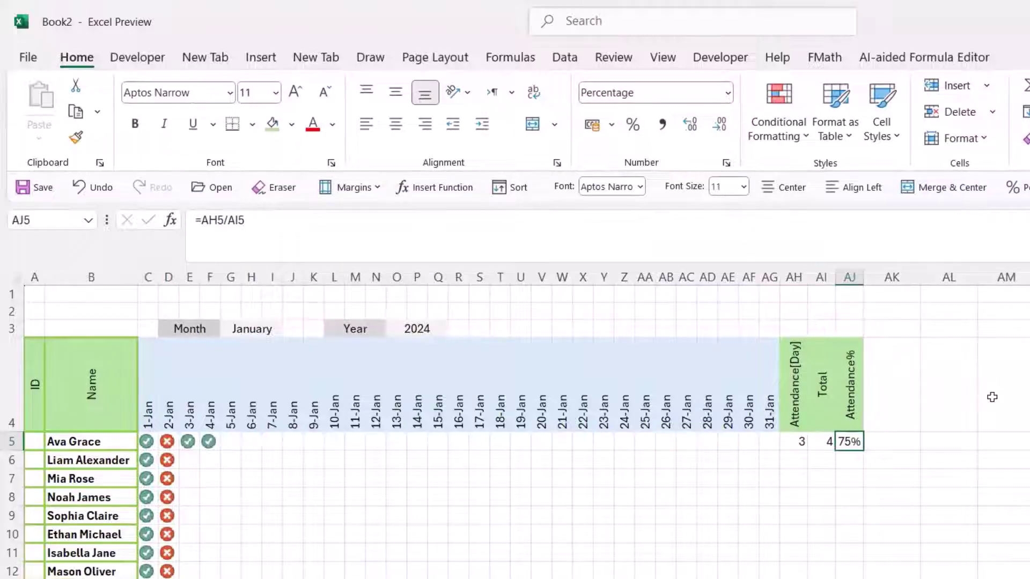
{"action": "left_click", "coordinate": [1011, 394]}
- Fill the AH5:AJ5 formulas down to row 15 and enter 1 in E7 for the third student
{"action": "left_click_drag", "start_coordinate": [799, 442], "coordinate": [850, 578]}
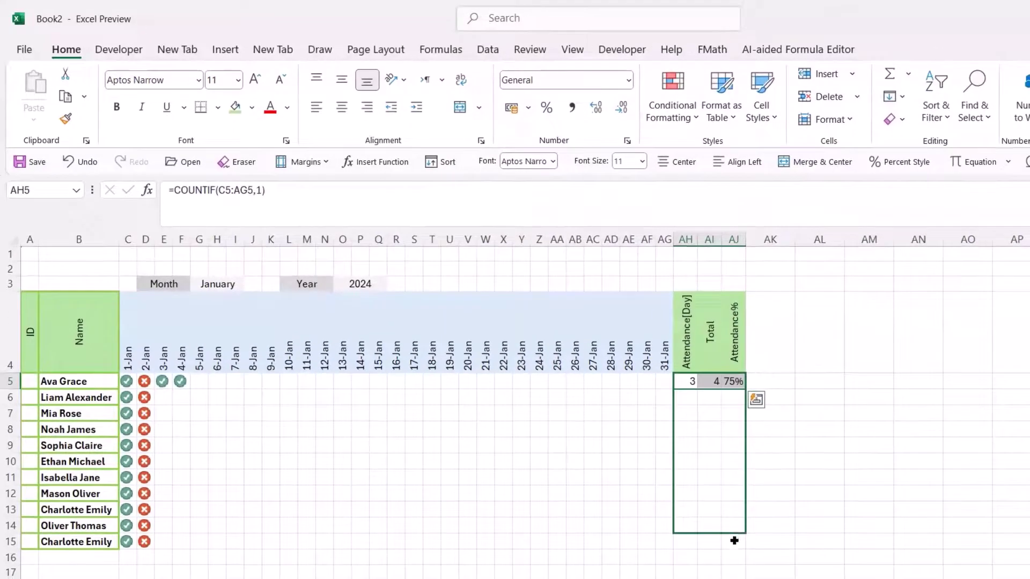
{"action": "left_click_drag", "start_coordinate": [734, 540], "coordinate": [733, 542]}
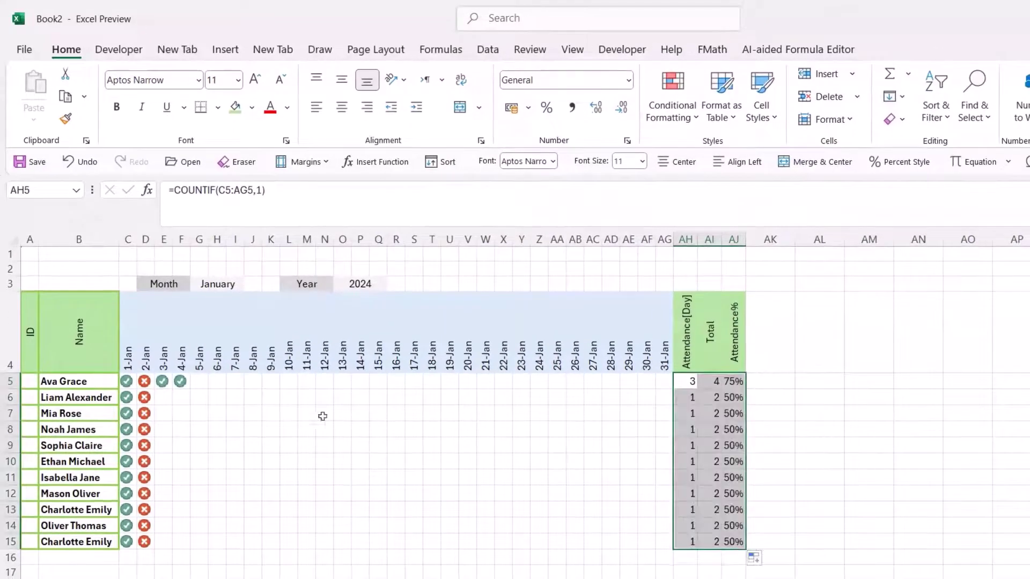
{"action": "left_click", "coordinate": [167, 407]}
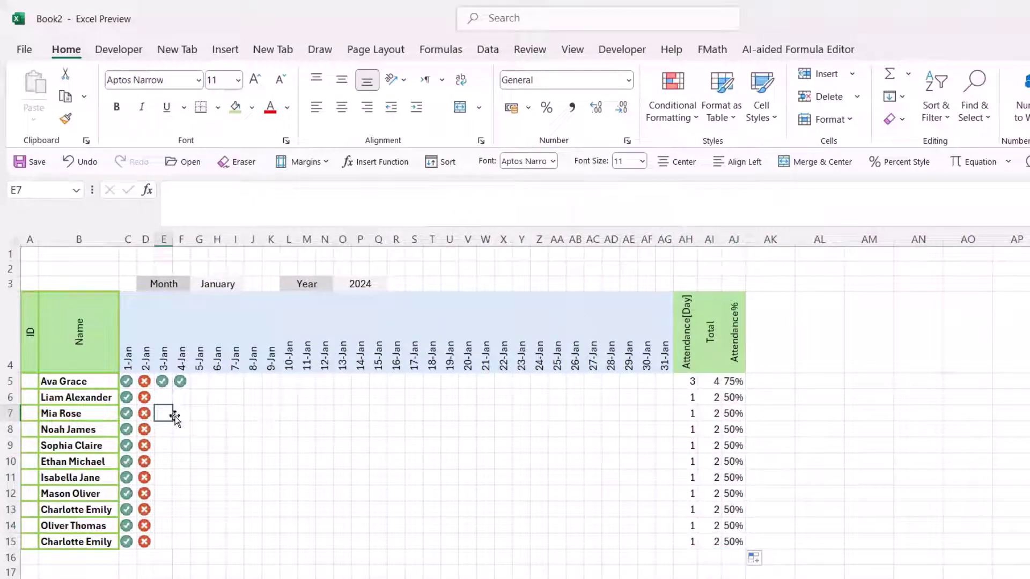
{"action": "type", "text": "1"}
{"action": "key", "text": "Return"}
{"action": "key", "text": "Return"}
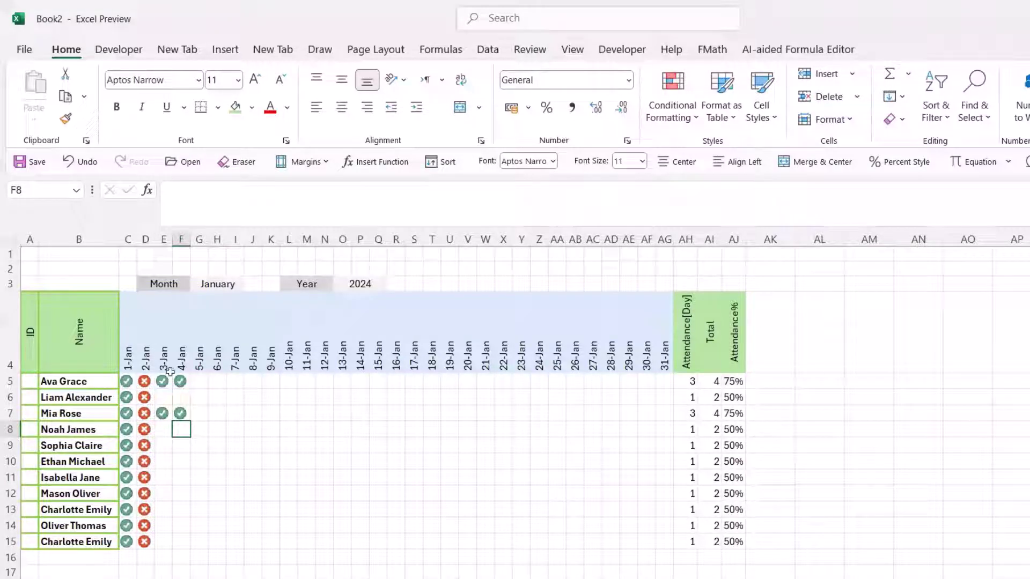
{"action": "left_click_drag", "start_coordinate": [126, 382], "coordinate": [668, 540]}
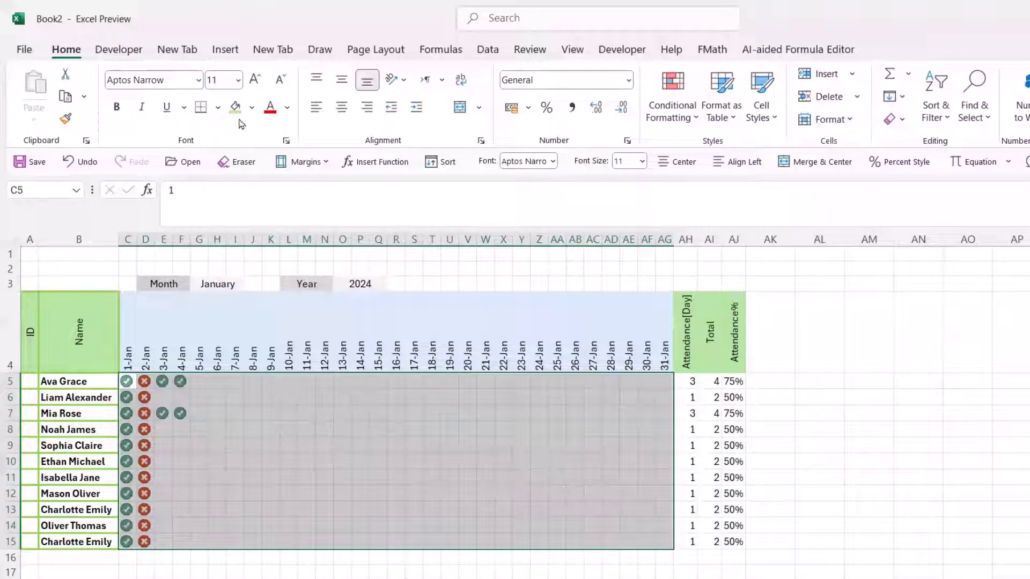
- Apply light-blue outline and inside borders to the attendance grid C5:AG15
{"action": "left_click", "coordinate": [219, 109]}
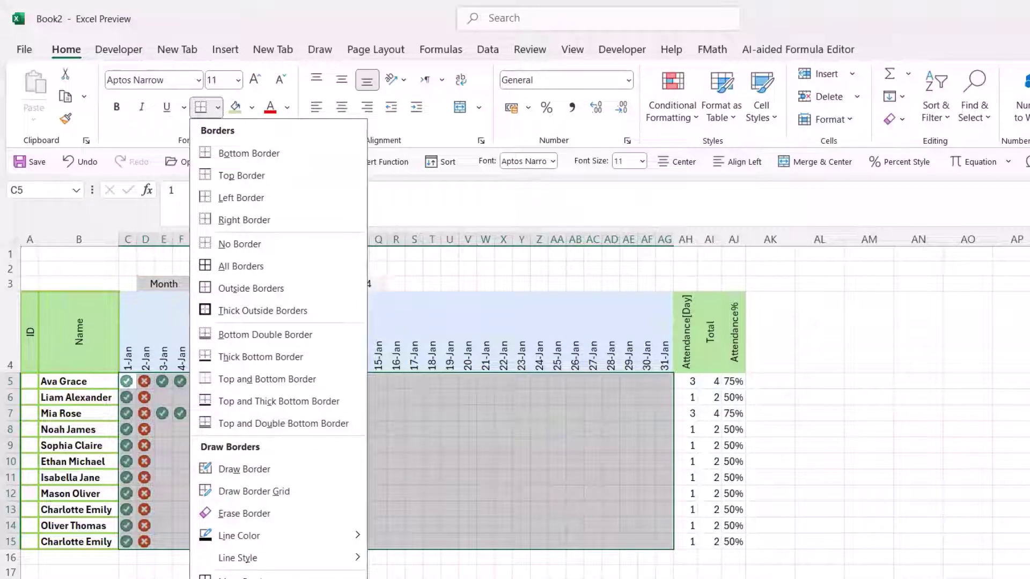
{"action": "left_click", "coordinate": [285, 575]}
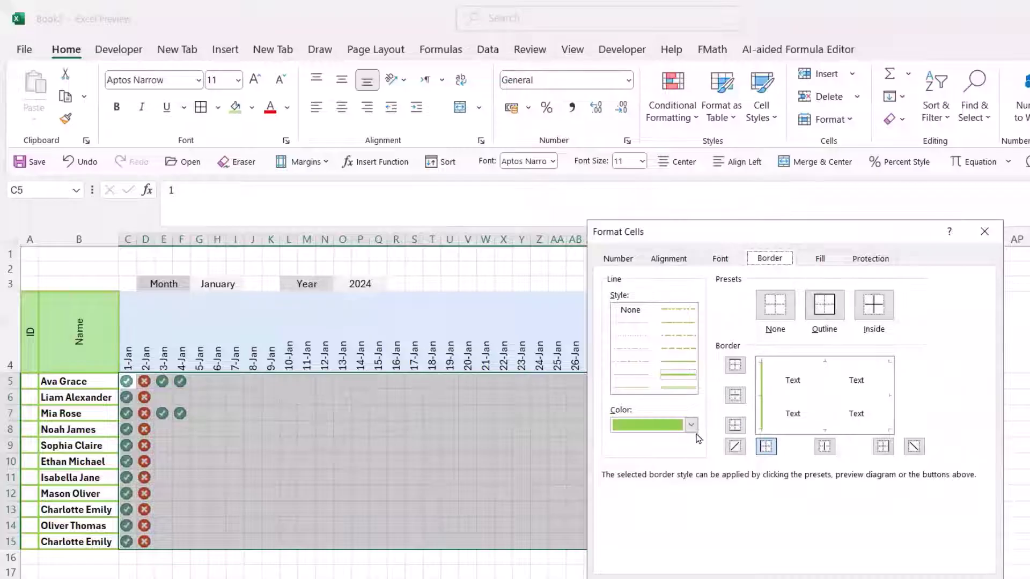
{"action": "left_click", "coordinate": [691, 425]}
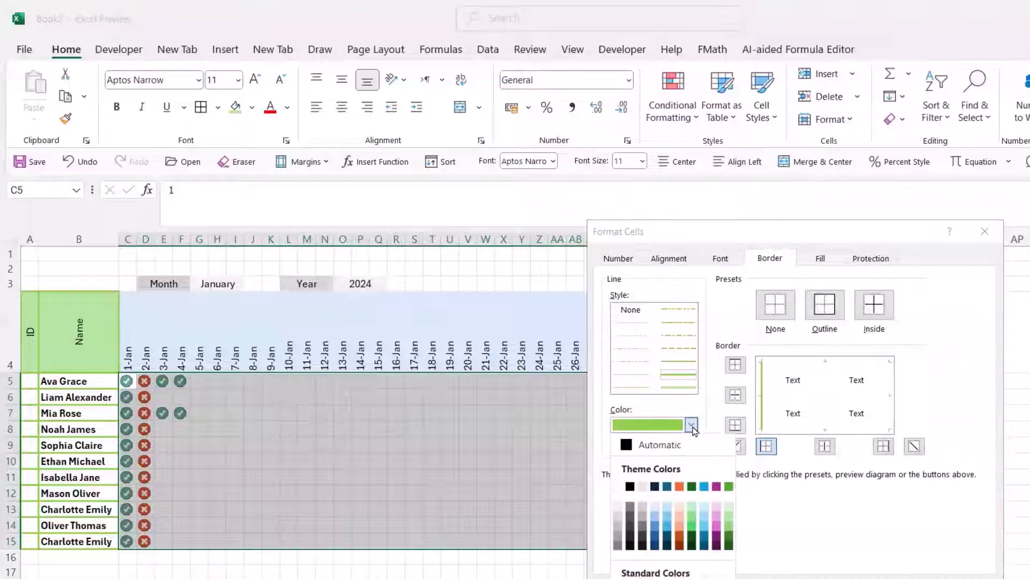
{"action": "left_click", "coordinate": [668, 514]}
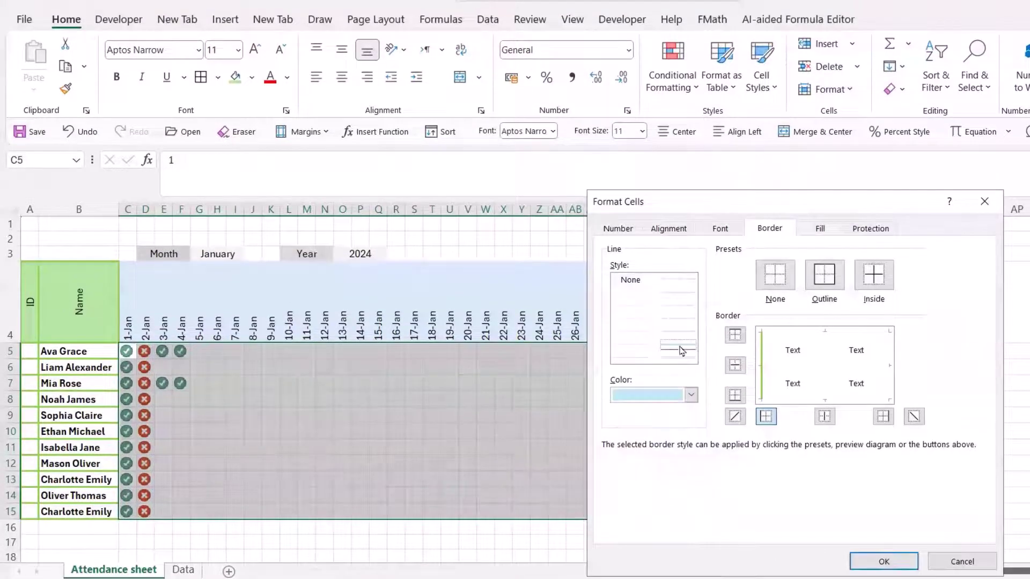
{"action": "left_click", "coordinate": [824, 274]}
{"action": "left_click", "coordinate": [874, 275]}
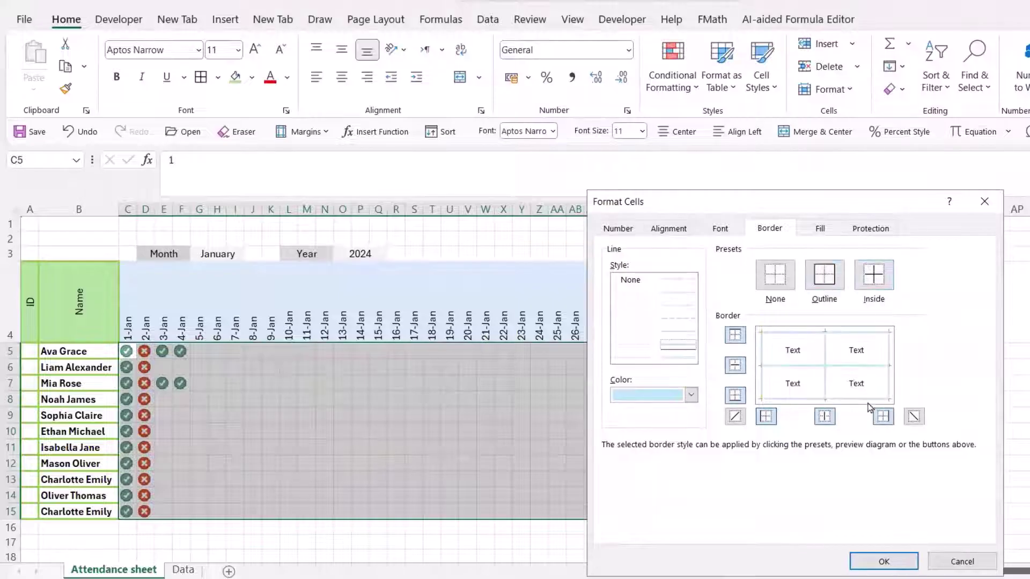
{"action": "left_click", "coordinate": [884, 562]}
{"action": "left_click", "coordinate": [1012, 329]}
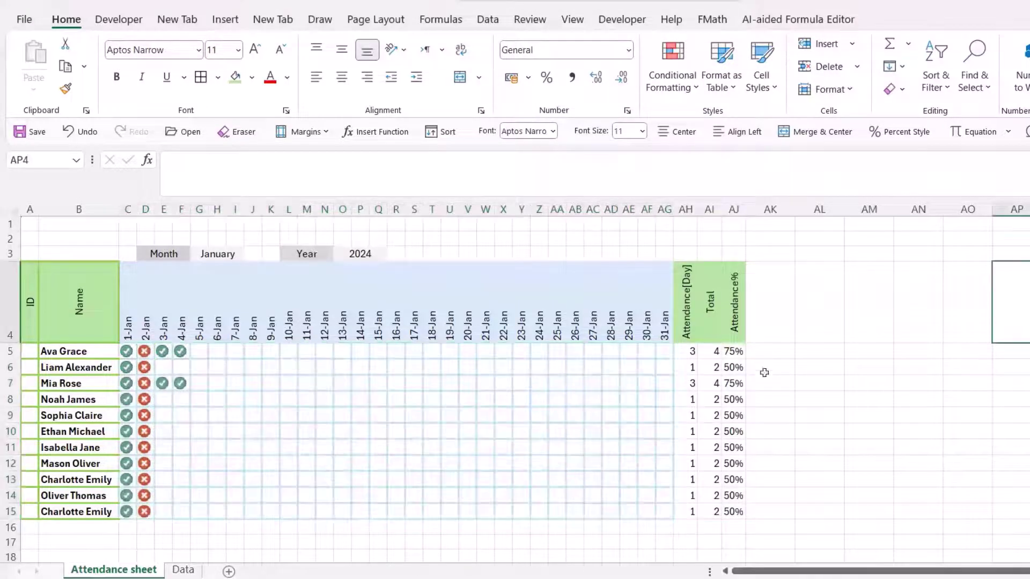
{"action": "left_click_drag", "start_coordinate": [690, 350], "coordinate": [735, 513]}
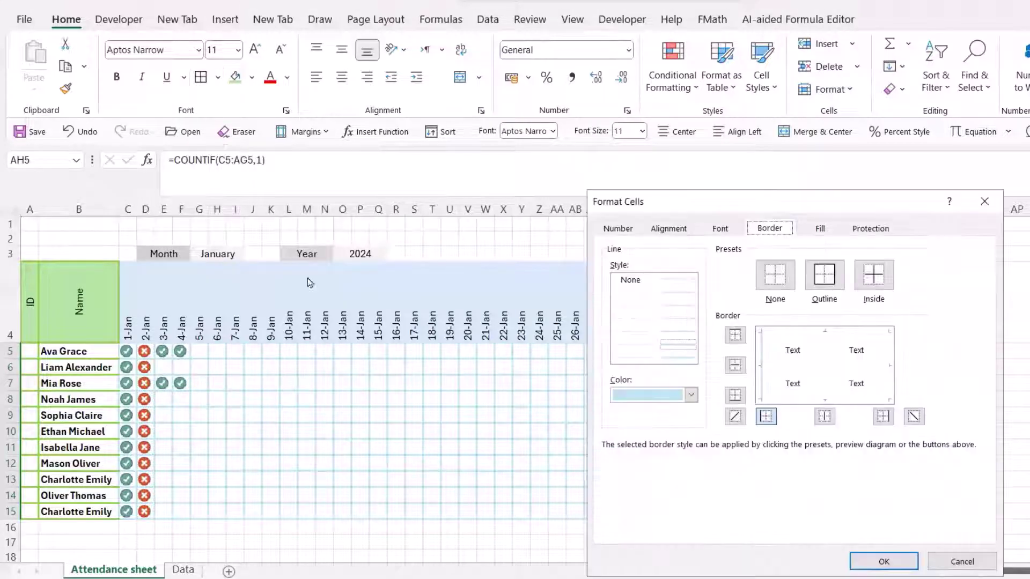
- Apply light-green borders to the totals block AH5:AJ15 via Format Cells
{"action": "key", "text": "ctrl+1"}
{"action": "left_click", "coordinate": [691, 395]}
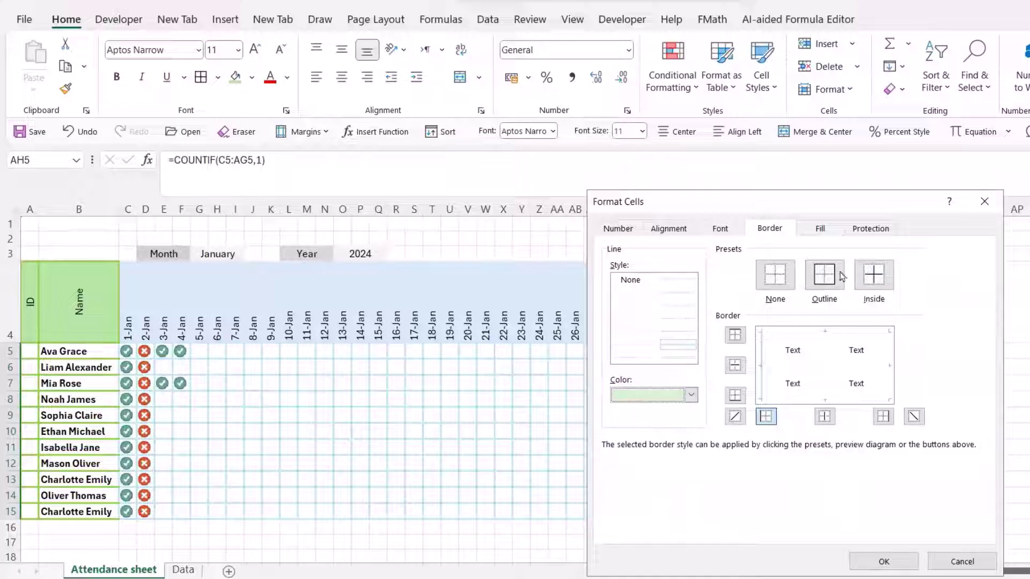
{"action": "left_click", "coordinate": [883, 561]}
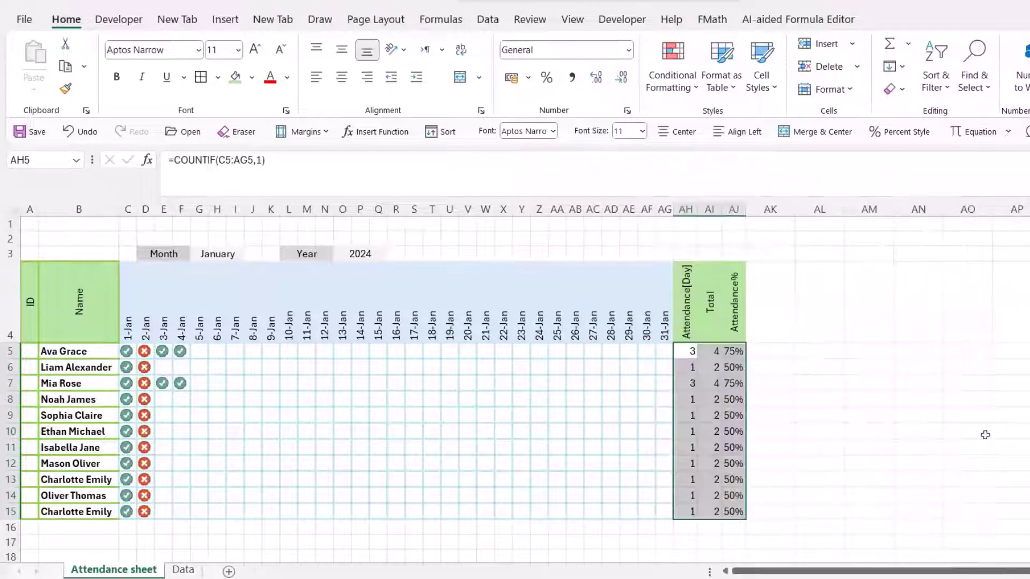
{"action": "left_click", "coordinate": [980, 411]}
{"action": "left_click", "coordinate": [912, 402]}
- Widen columns AH:AJ and centre the count, total and percentage values
{"action": "key", "text": "ctrl+z"}
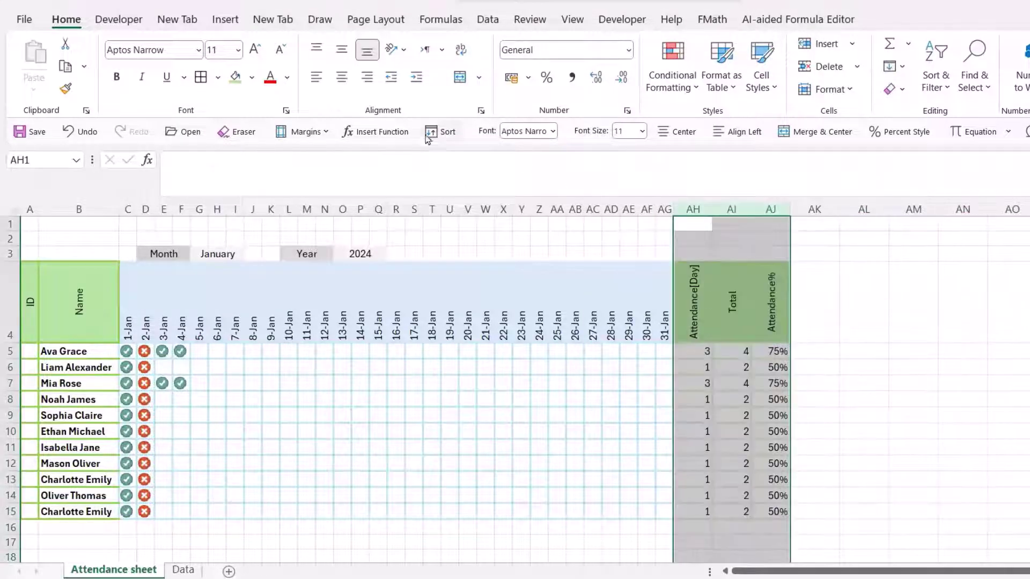
{"action": "left_click", "coordinate": [342, 77]}
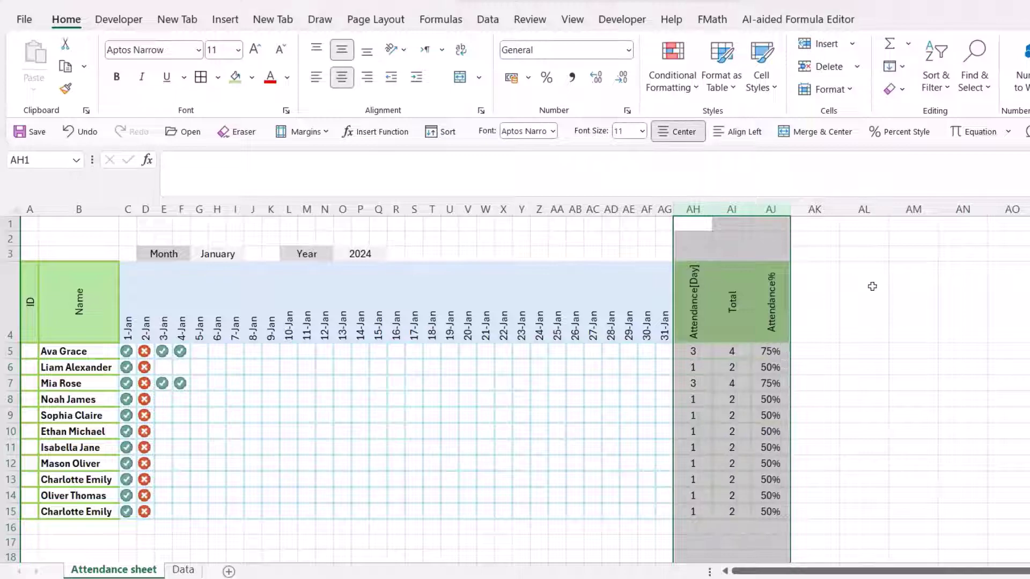
{"action": "left_click", "coordinate": [872, 288]}
{"action": "left_click_drag", "start_coordinate": [764, 349], "coordinate": [769, 512]}
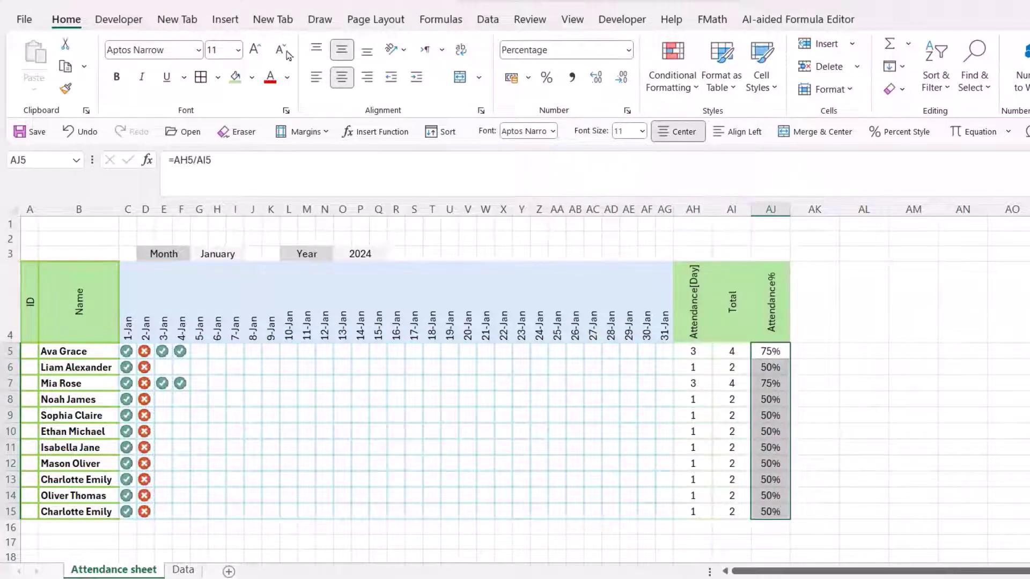
{"action": "left_click", "coordinate": [697, 89]}
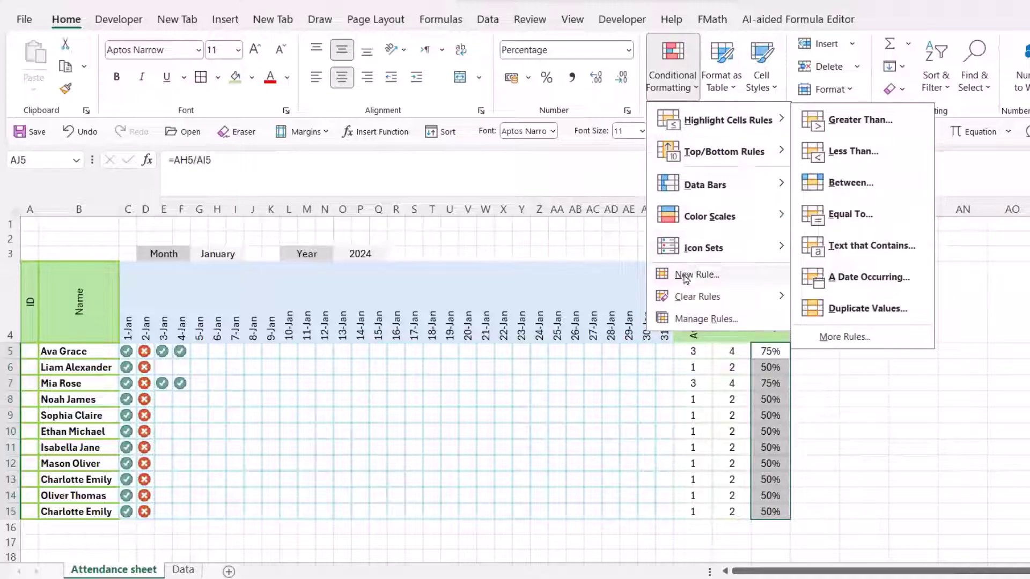
- Create a data-bar rule scaled from Number minimum 0 to Number maximum 1
{"action": "left_click", "coordinate": [696, 274]}
{"action": "left_click", "coordinate": [753, 452]}
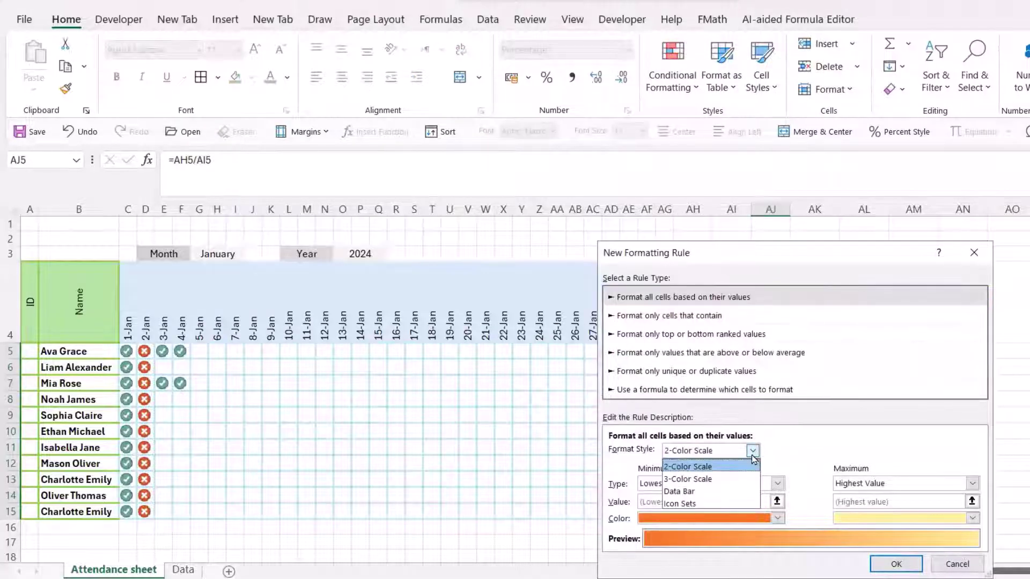
{"action": "left_click", "coordinate": [690, 491]}
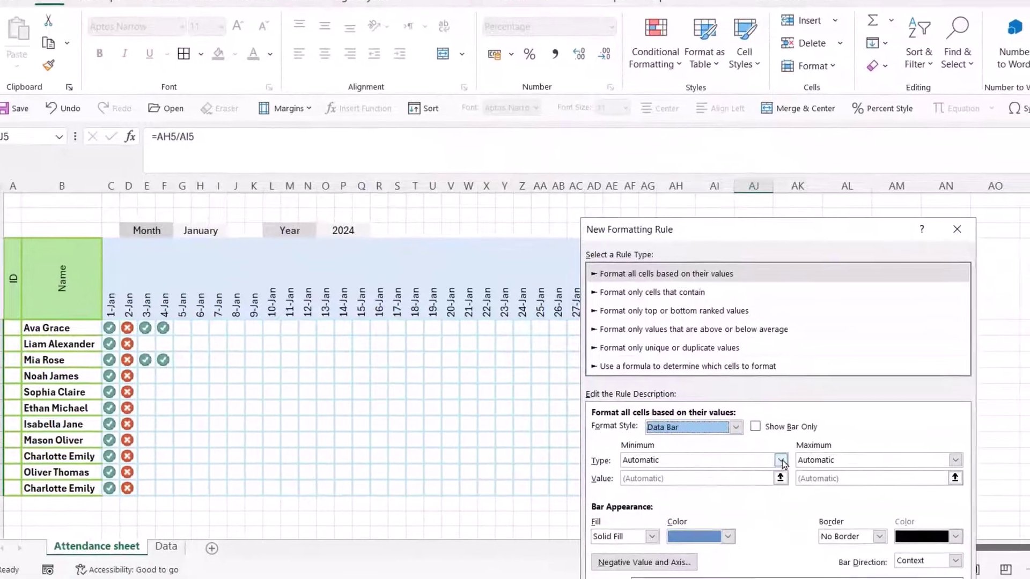
{"action": "left_click", "coordinate": [797, 484]}
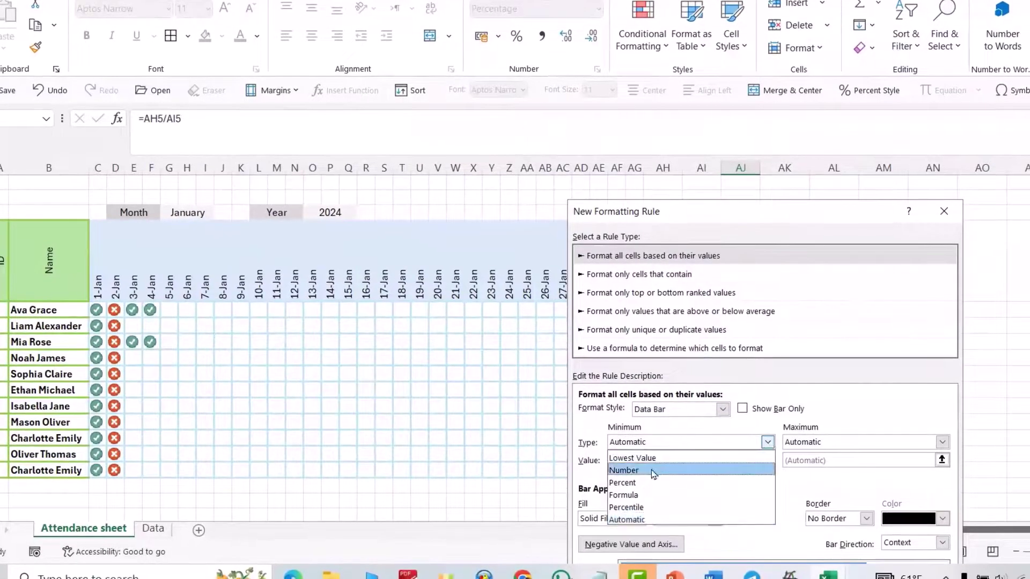
{"action": "left_click", "coordinate": [652, 470]}
{"action": "left_click", "coordinate": [942, 442]}
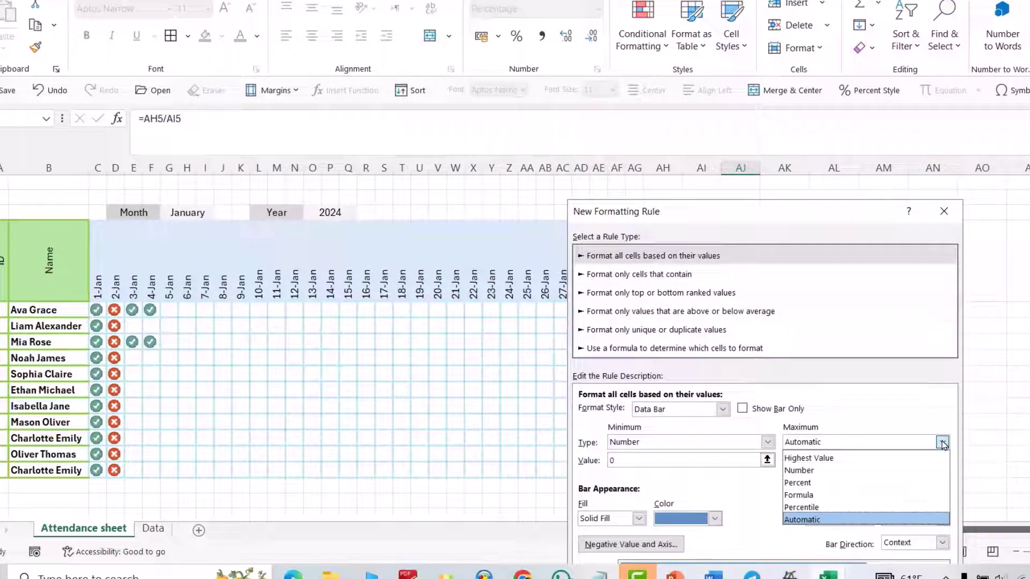
{"action": "left_click", "coordinate": [799, 471]}
{"action": "left_click", "coordinate": [804, 460]}
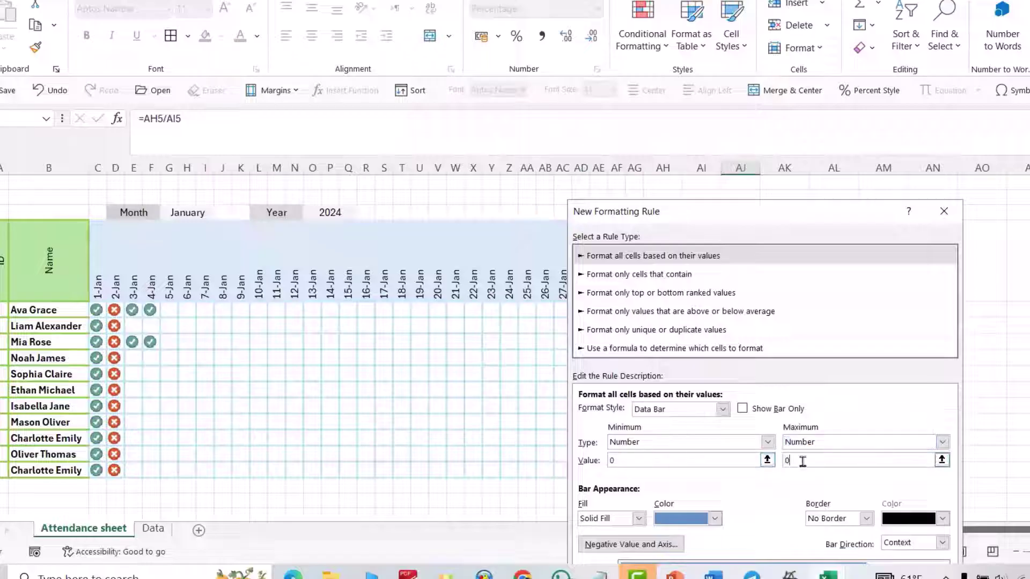
{"action": "key", "text": "BackSpace"}
{"action": "type", "text": "1"}
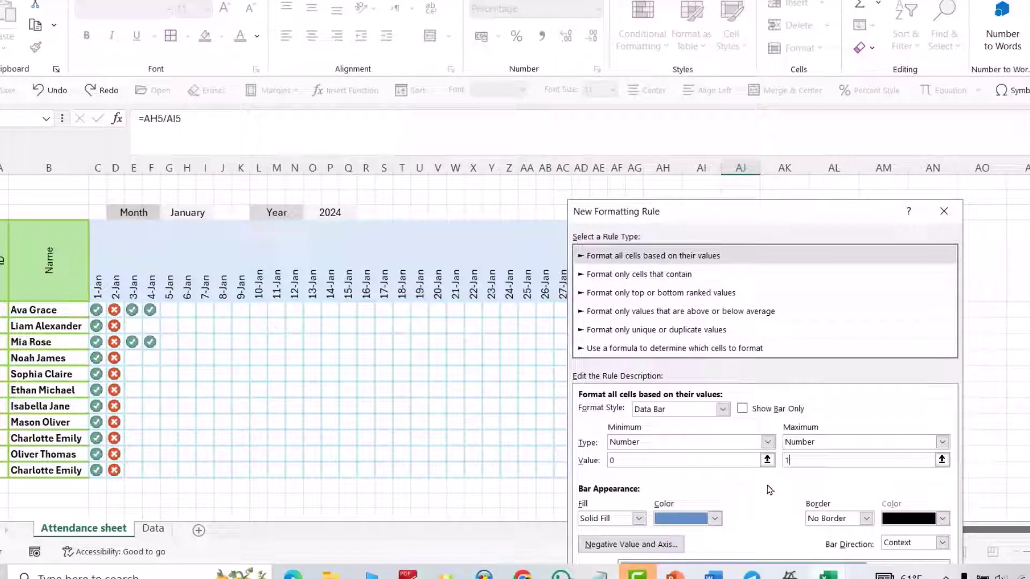
- Give the data bars a light green fill and a solid green border, then confirm
{"action": "left_click", "coordinate": [715, 519]}
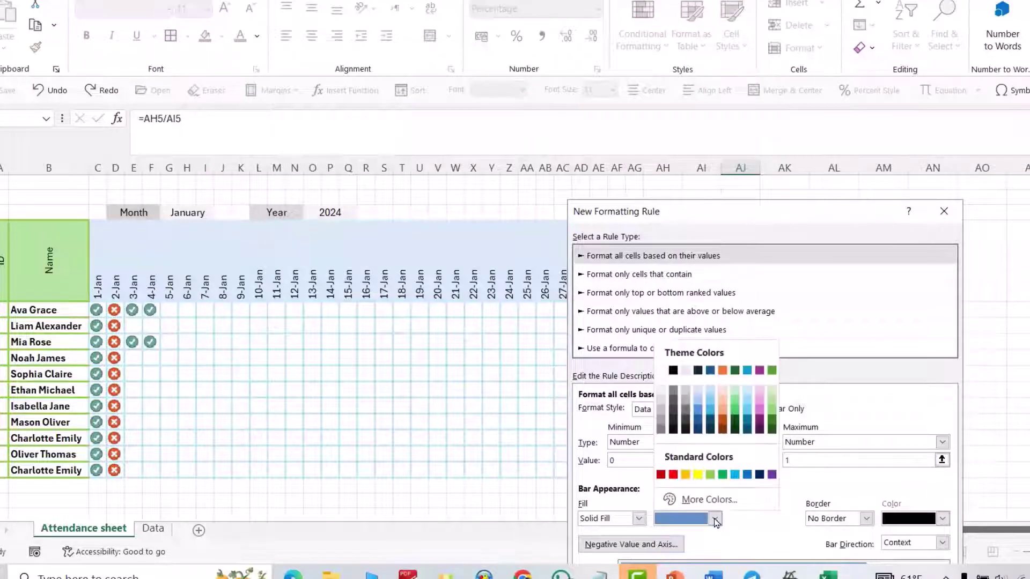
{"action": "left_click", "coordinate": [772, 401]}
{"action": "left_click", "coordinate": [865, 519]}
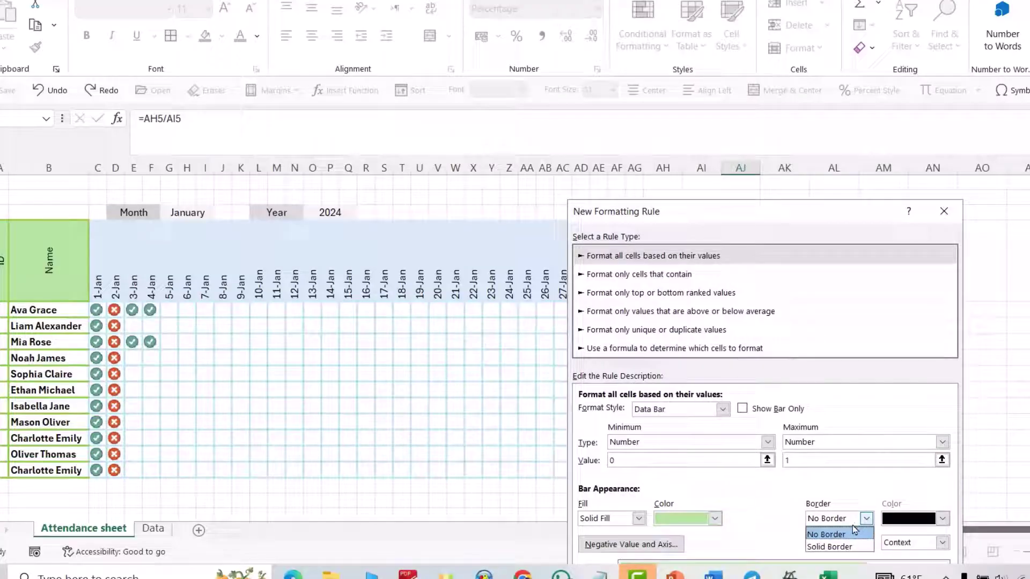
{"action": "left_click", "coordinate": [833, 547]}
{"action": "left_click", "coordinate": [943, 519]}
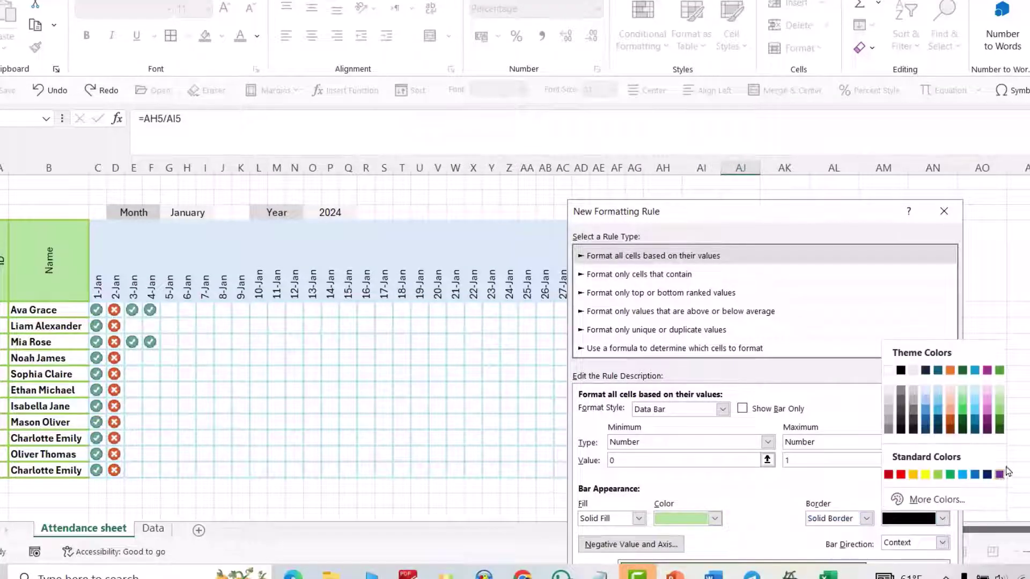
{"action": "left_click", "coordinate": [999, 403]}
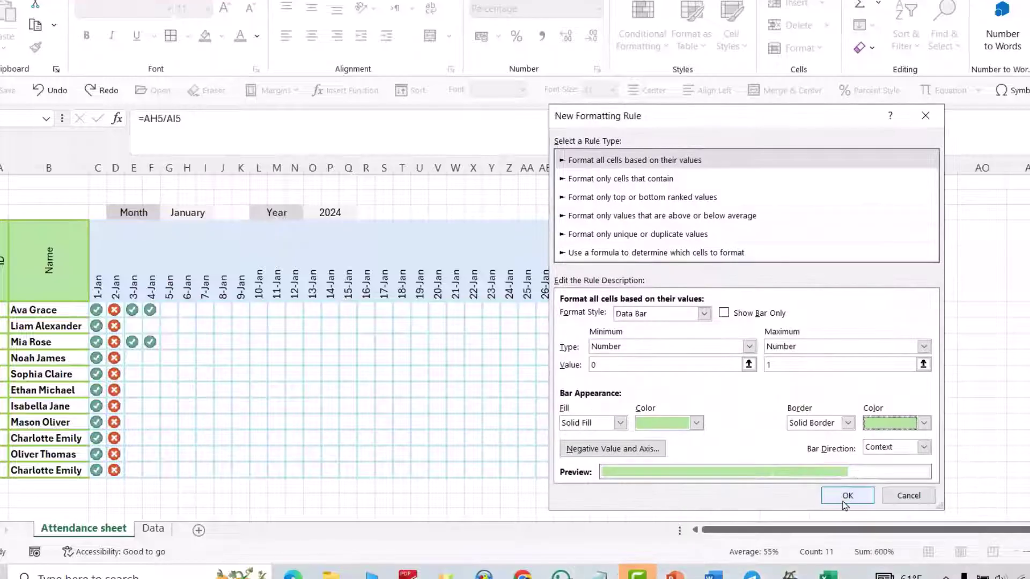
{"action": "left_click", "coordinate": [844, 494]}
{"action": "left_click", "coordinate": [890, 374]}
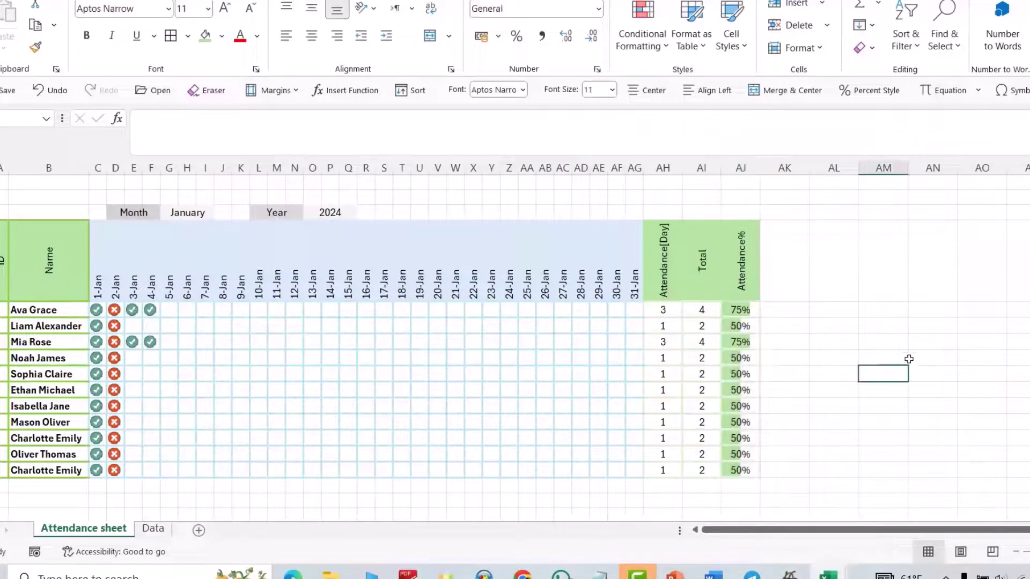
- Enter the first student's attendance for 5–8 Jan: absent on 5-Jan, then present
{"action": "left_click", "coordinate": [131, 359]}
{"action": "left_click_drag", "start_coordinate": [94, 309], "coordinate": [152, 311]}
{"action": "left_click", "coordinate": [176, 313]}
{"action": "type", "text": "0"}
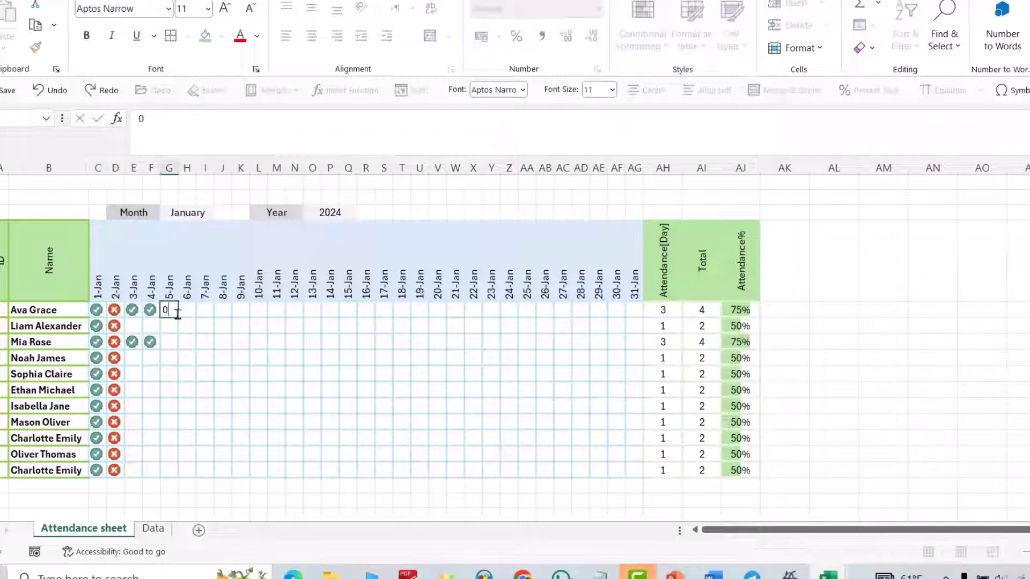
{"action": "left_click", "coordinate": [186, 310]}
{"action": "type", "text": "1"}
{"action": "left_click", "coordinate": [205, 310]}
{"action": "type", "text": "1"}
{"action": "left_click", "coordinate": [222, 311]}
{"action": "type", "text": "1"}
{"action": "key", "text": "ctrl+Return"}
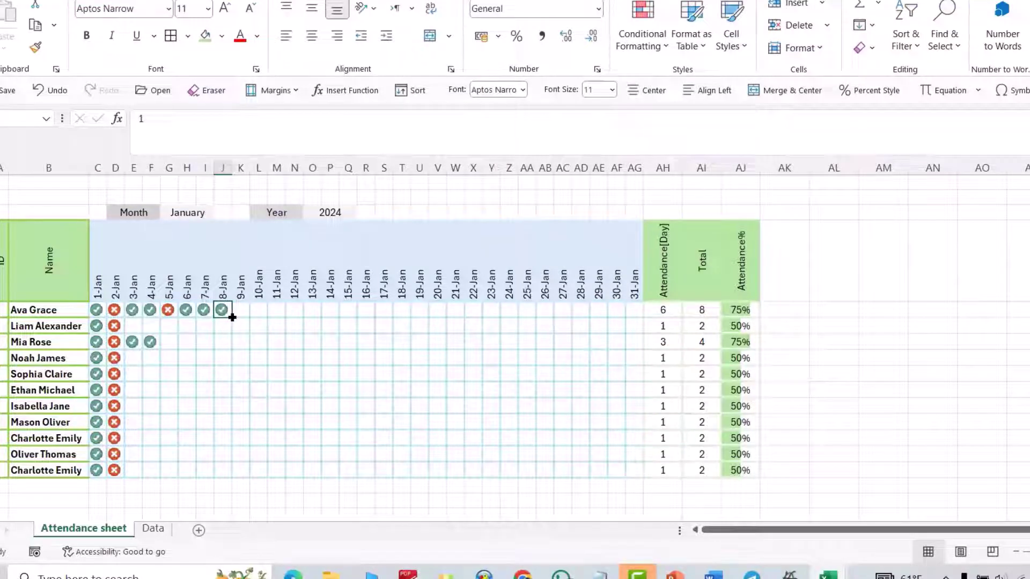
- Fill the present marks across to 11-Jan and copy them down to every student
{"action": "left_click_drag", "start_coordinate": [232, 317], "coordinate": [284, 317]}
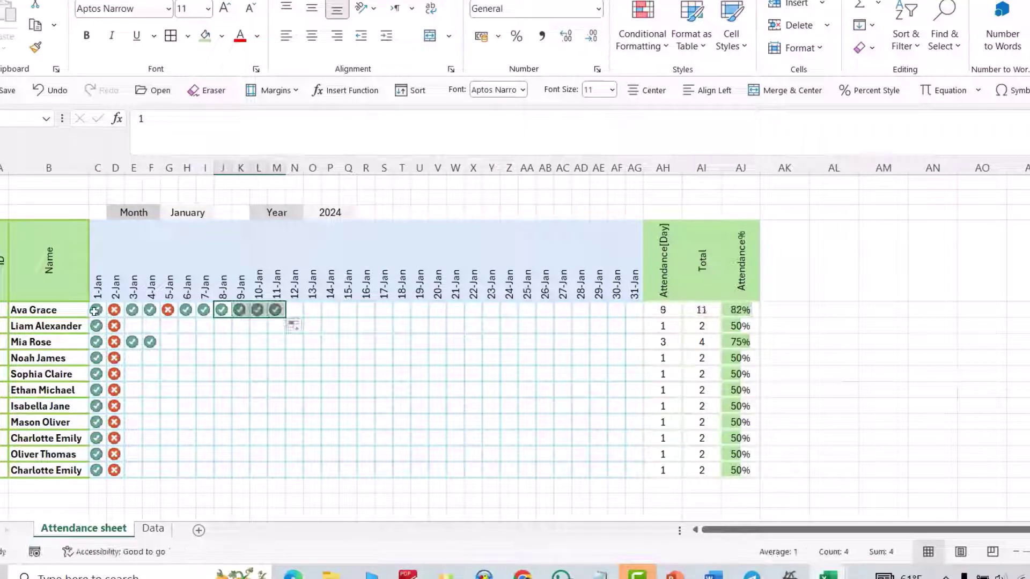
{"action": "left_click_drag", "start_coordinate": [95, 311], "coordinate": [281, 474]}
{"action": "left_click", "coordinate": [873, 334]}
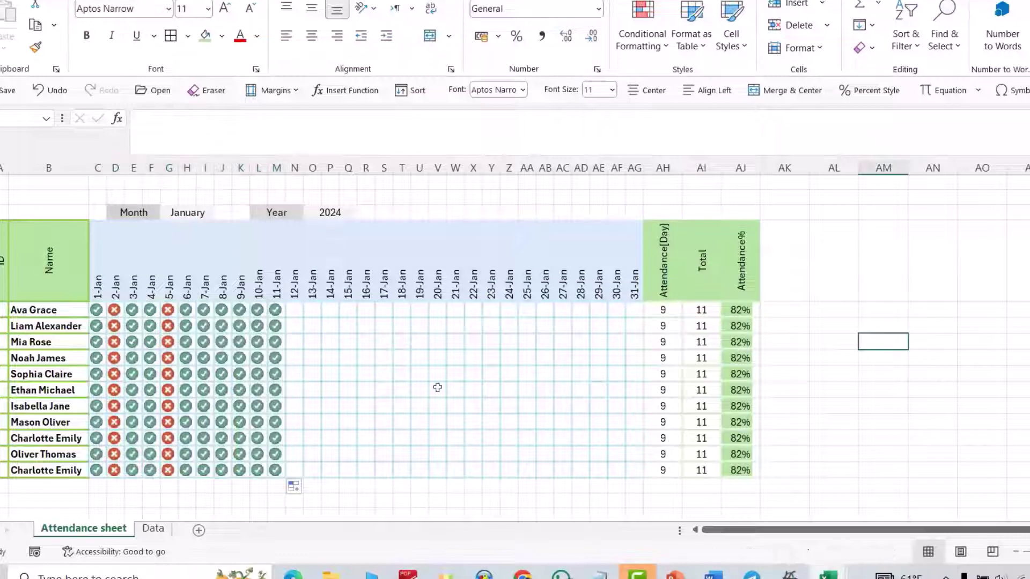
- Mark the fourth student absent (0) on 9-Jan and 10-Jan
{"action": "left_click", "coordinate": [241, 357]}
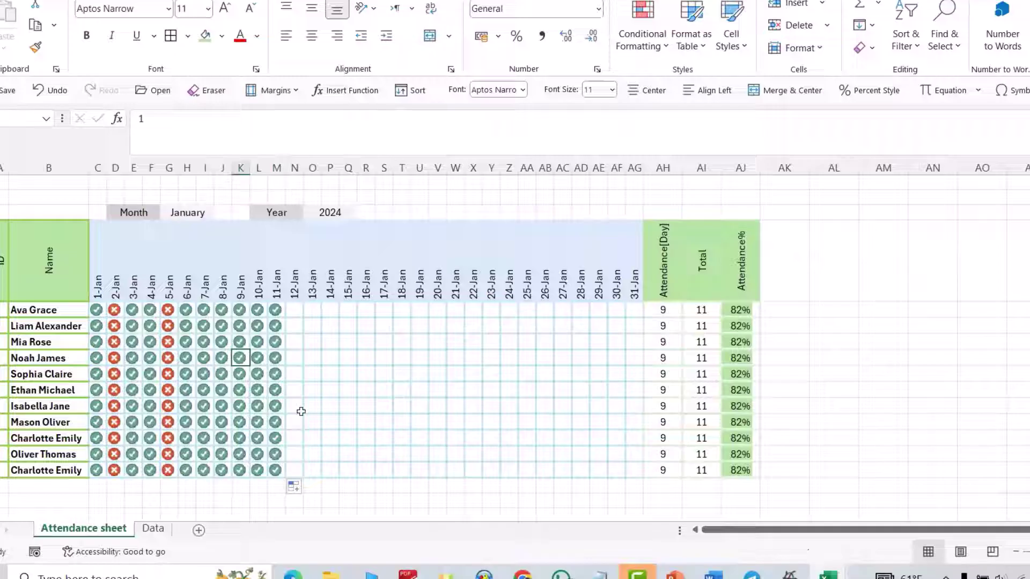
{"action": "type", "text": "0"}
{"action": "key", "text": "Return"}
{"action": "left_click", "coordinate": [663, 310]}
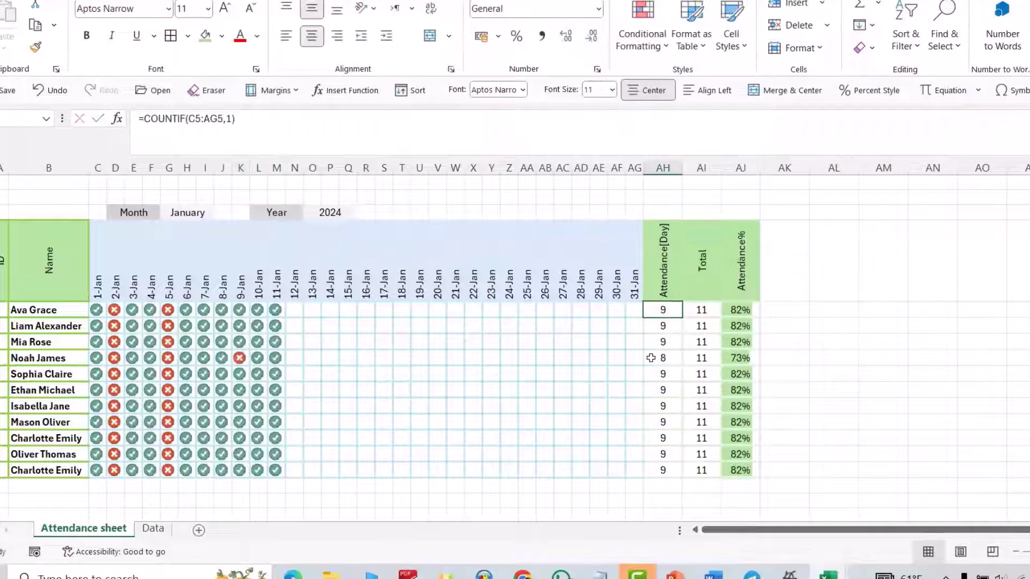
{"action": "left_click", "coordinate": [259, 358]}
{"action": "type", "text": "0"}
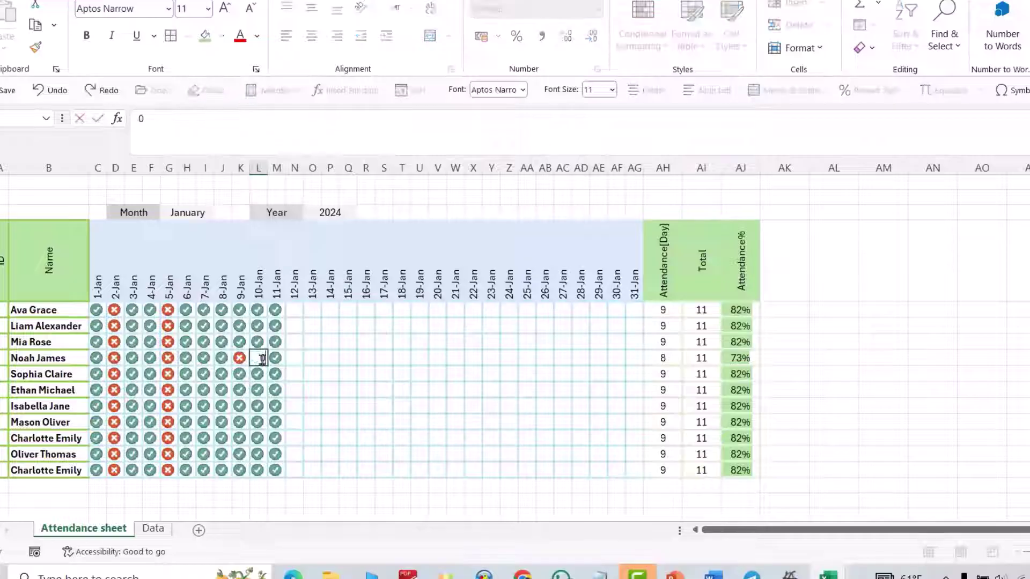
{"action": "key", "text": "Return"}
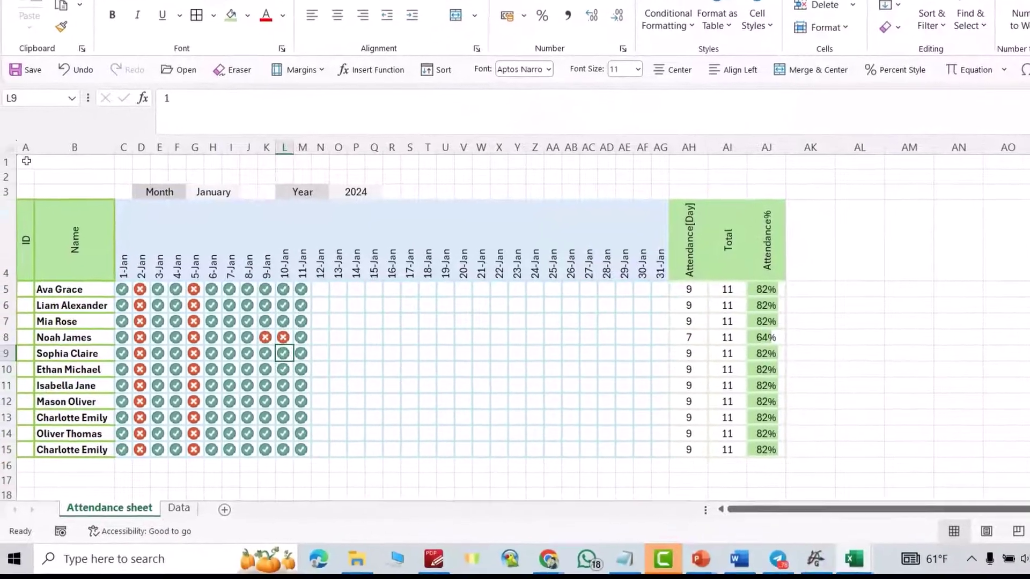
{"action": "left_click_drag", "start_coordinate": [3, 183], "coordinate": [771, 160]}
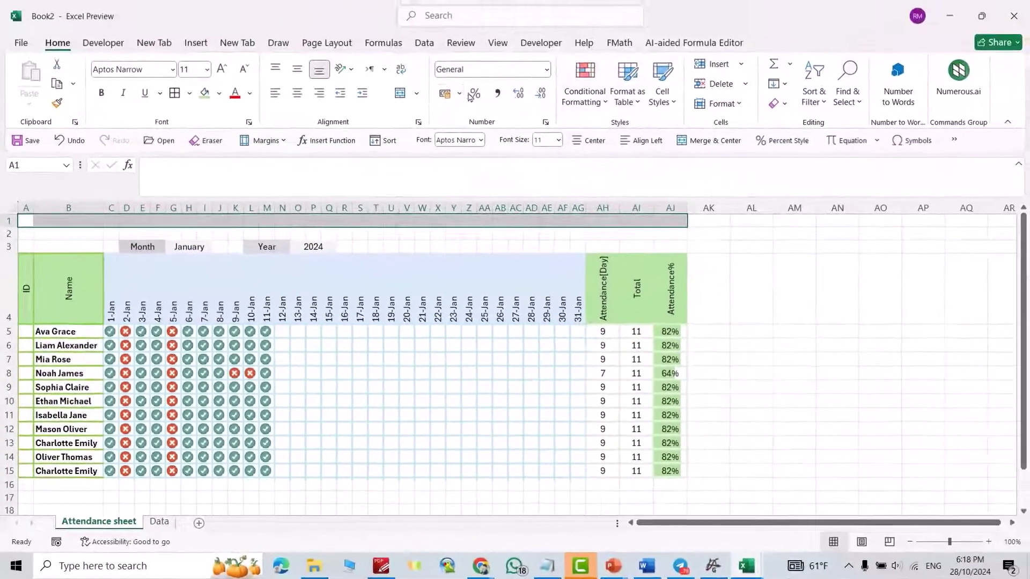
- Merge row 1 and enter the title formula ="Attendance Sheet For "&G3&"-"&O3&"" in A1
{"action": "left_click", "coordinate": [400, 93]}
{"action": "double_click", "coordinate": [285, 219]}
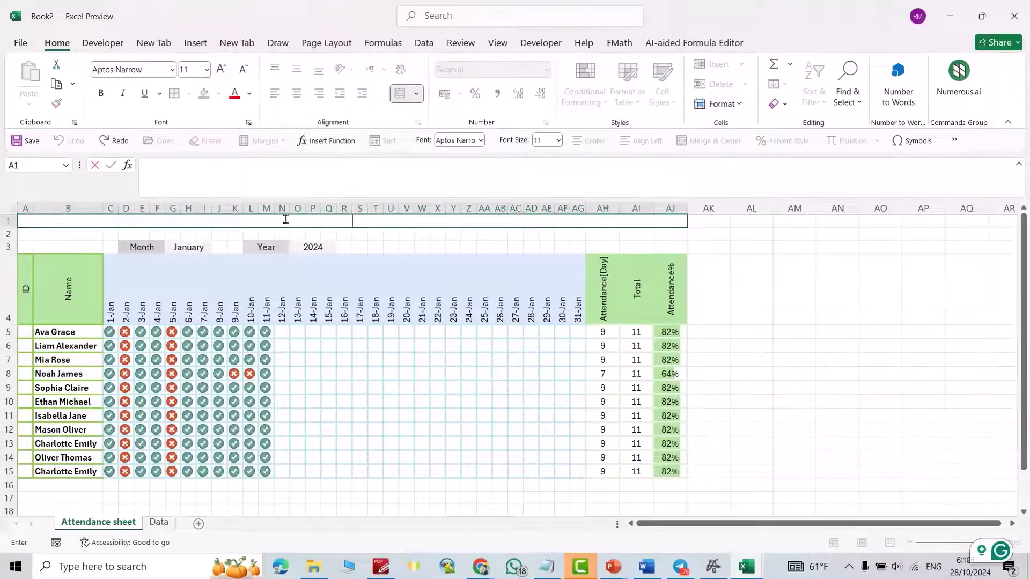
{"action": "type", "text": "=\"Attendance"}
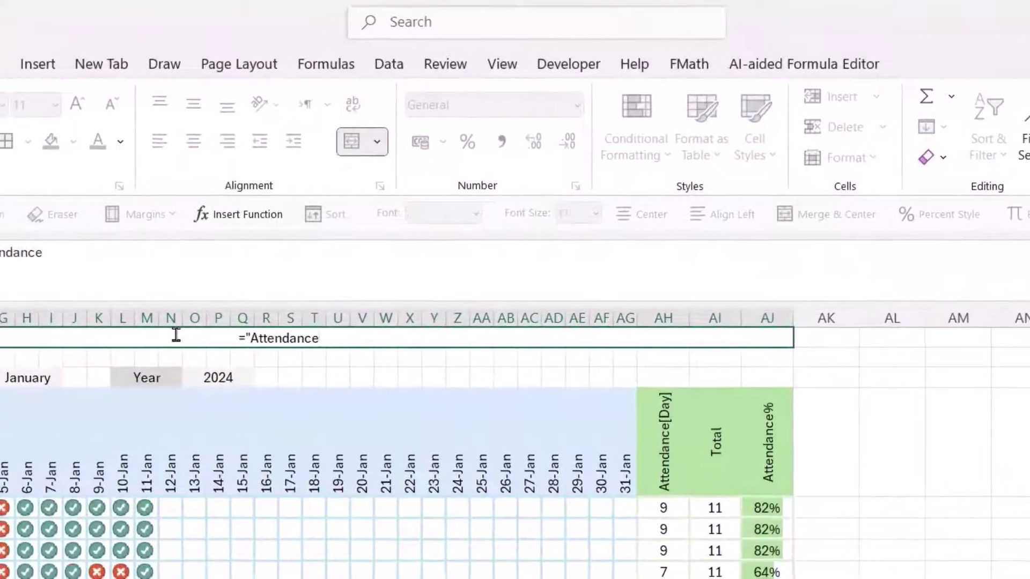
{"action": "type", "text": " Sheet For"}
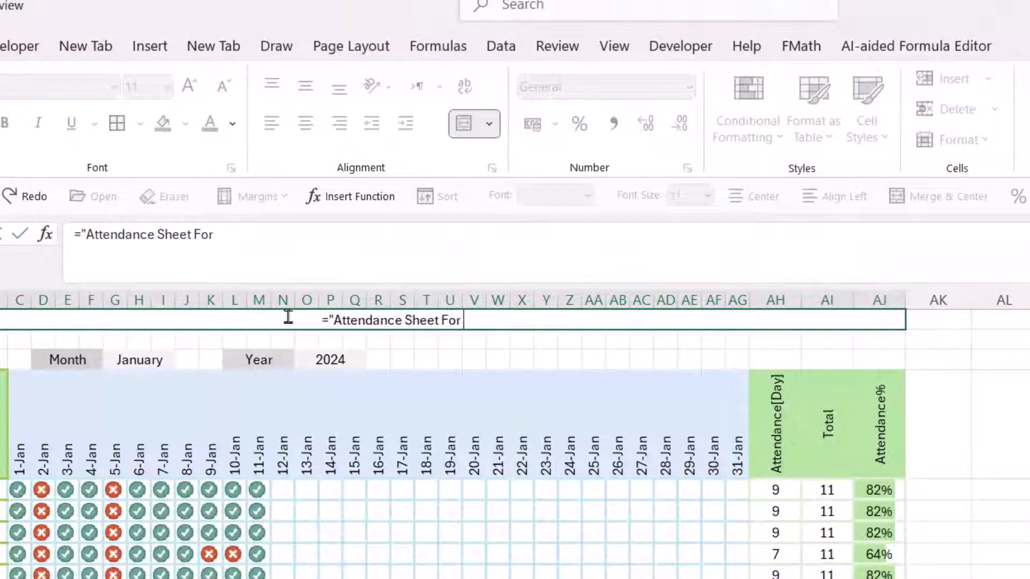
{"action": "type", "text": " \"&"}
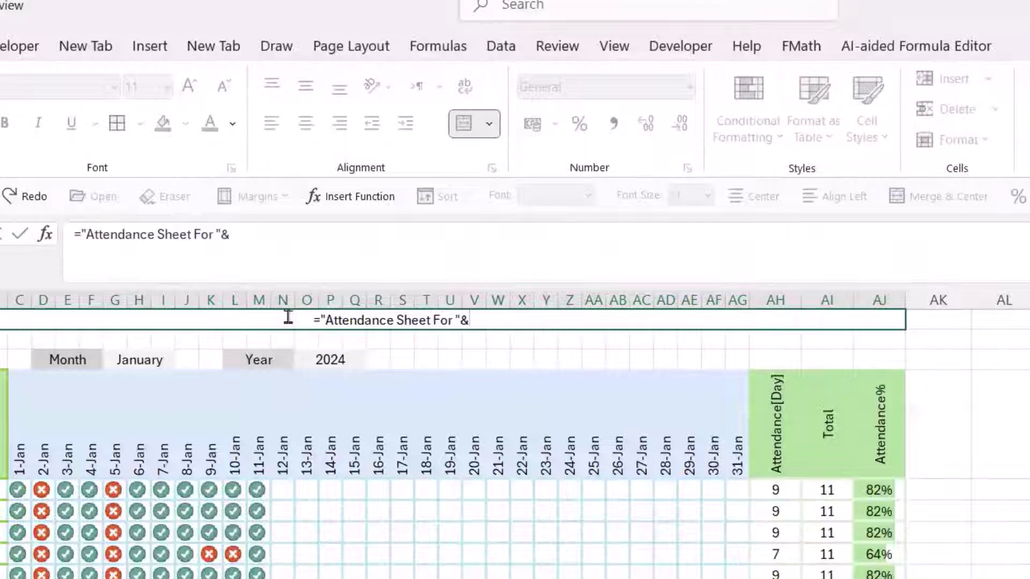
{"action": "left_click", "coordinate": [140, 363]}
{"action": "type", "text": "&\"-"}
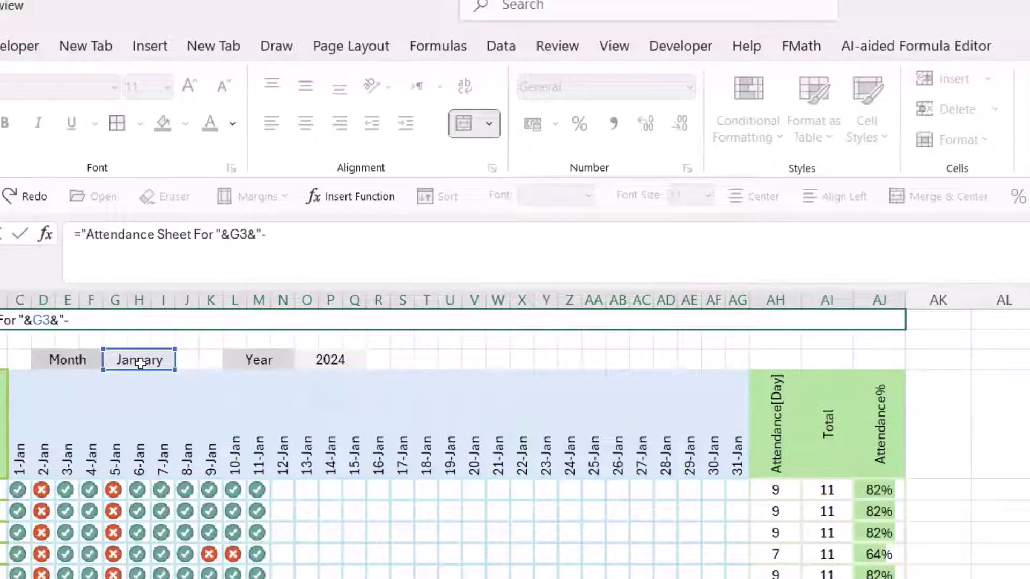
{"action": "type", "text": "\"&"}
{"action": "left_click", "coordinate": [320, 361]}
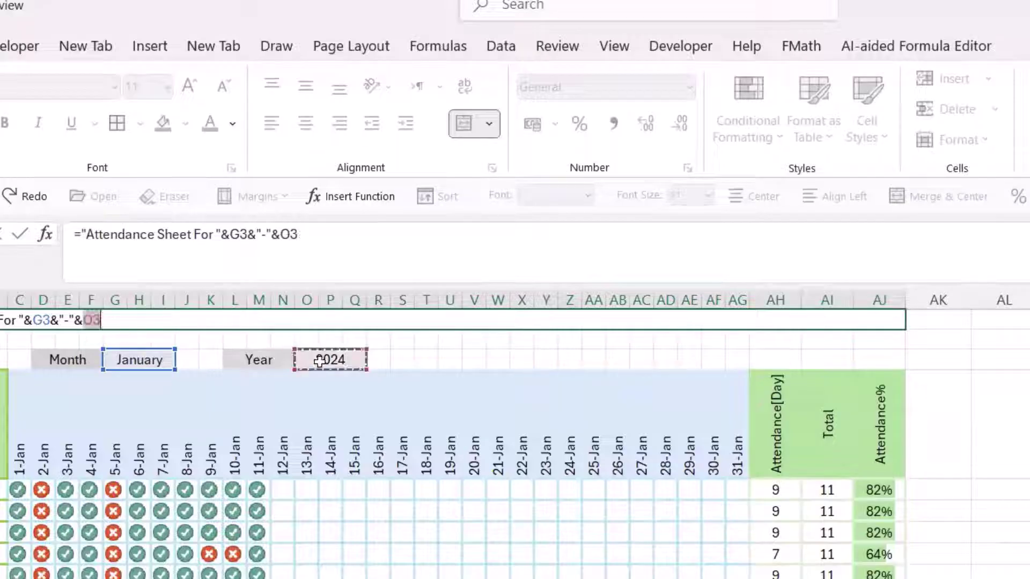
{"action": "type", "text": "&\"\""}
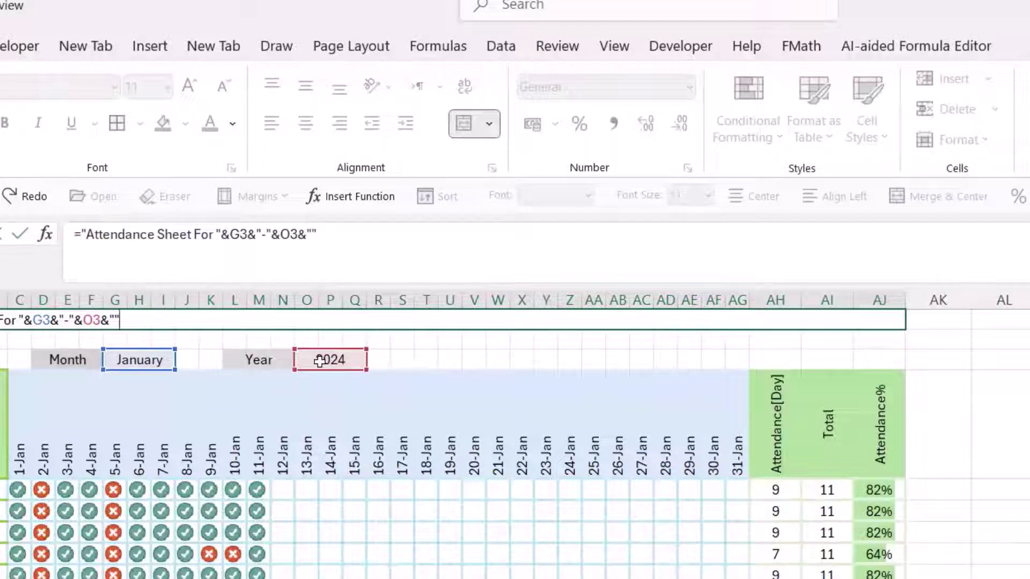
{"action": "key", "text": "Return"}
{"action": "left_click", "coordinate": [349, 317]}
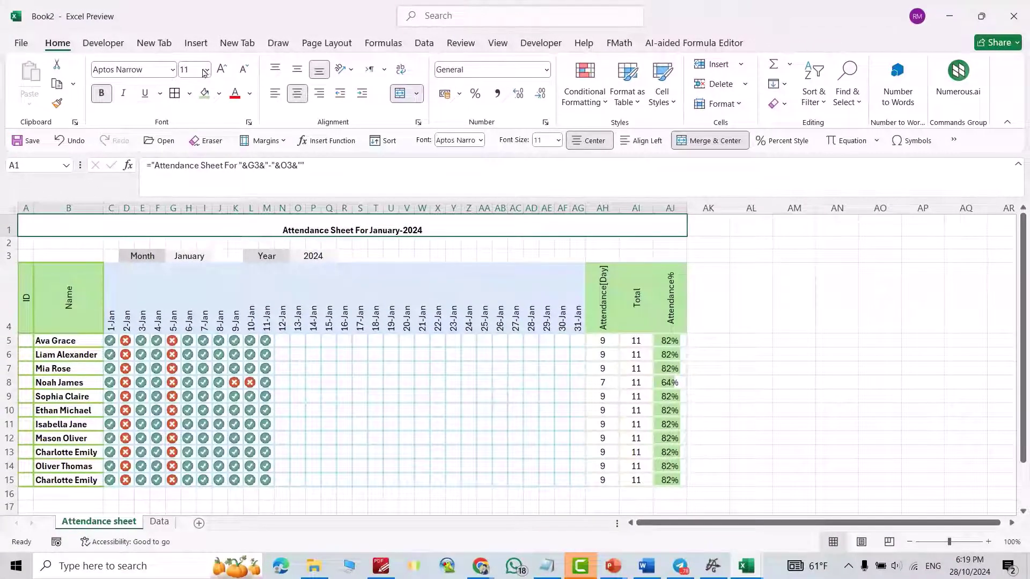
- Set the title to font size 22 with a green fill
{"action": "left_click", "coordinate": [205, 74]}
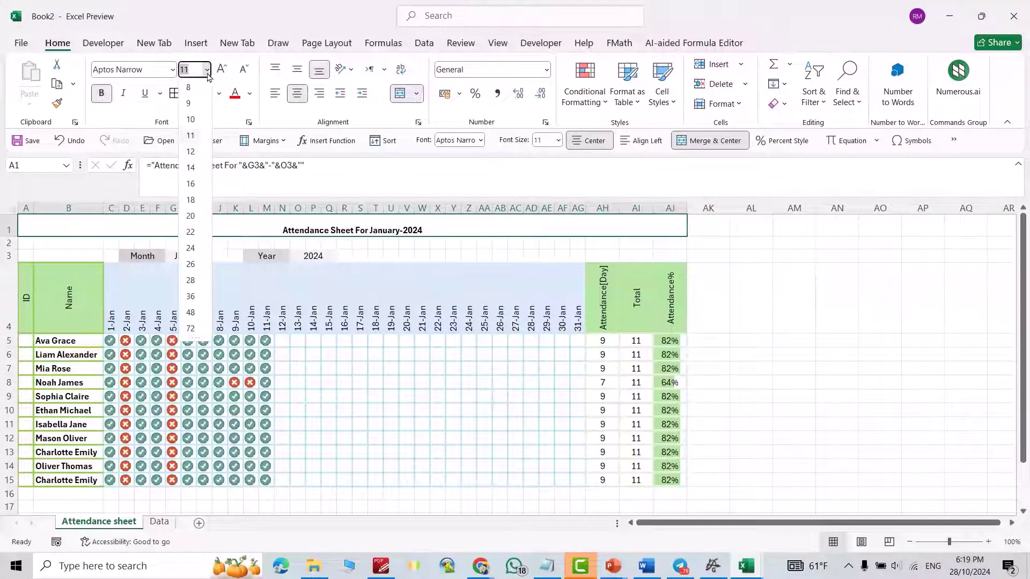
{"action": "left_click", "coordinate": [190, 232]}
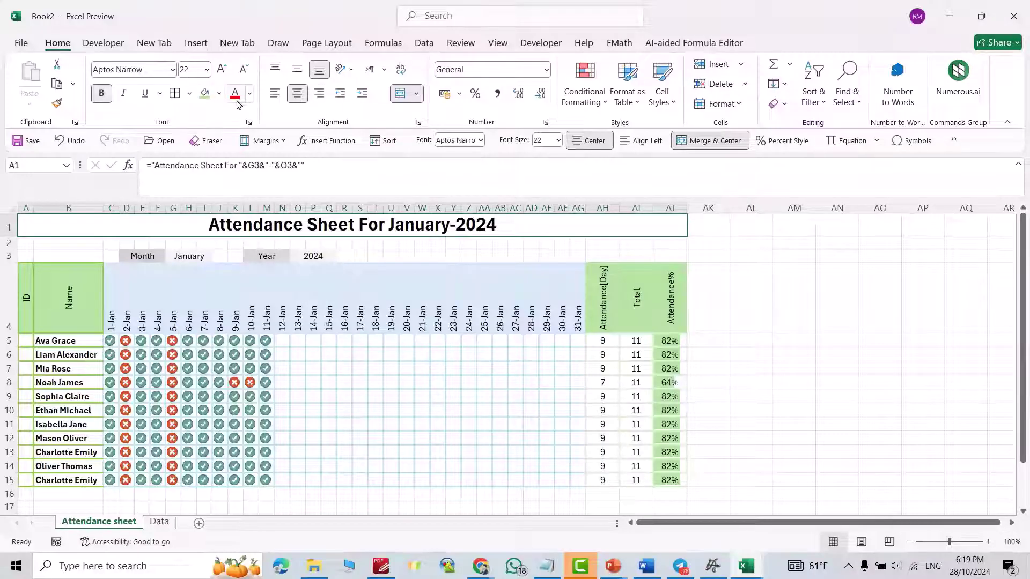
{"action": "left_click", "coordinate": [219, 94]}
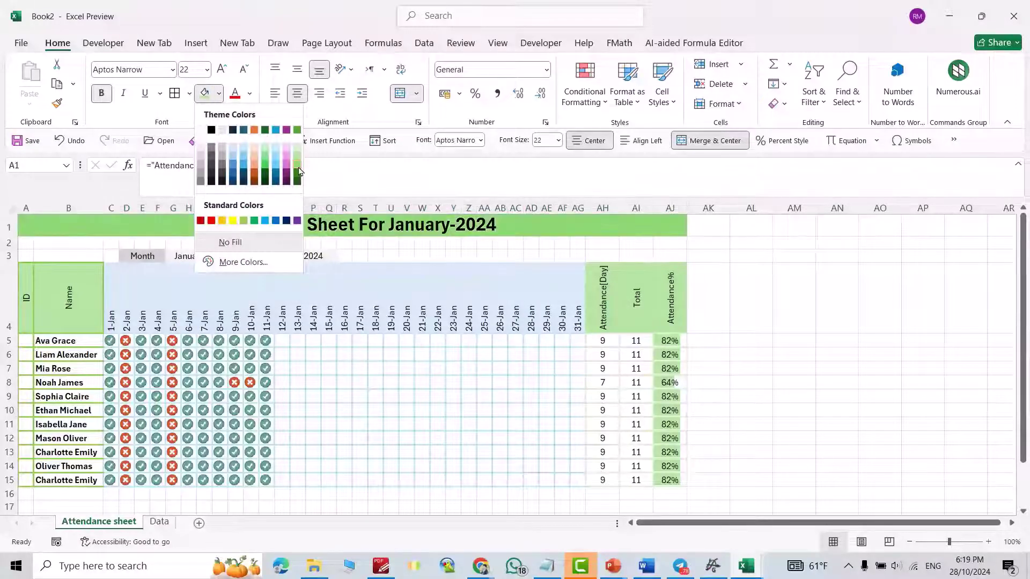
{"action": "left_click", "coordinate": [299, 164]}
{"action": "left_click", "coordinate": [840, 342]}
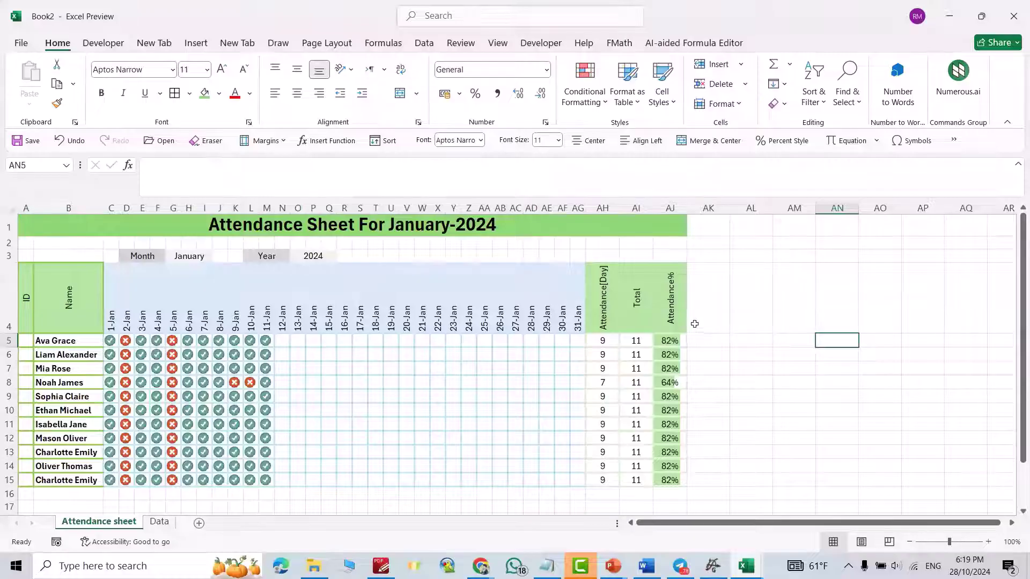
- Fill the blank cells R2:AJ3, A2:Q2 and A3:C3 white
{"action": "left_click_drag", "start_coordinate": [344, 242], "coordinate": [668, 255]}
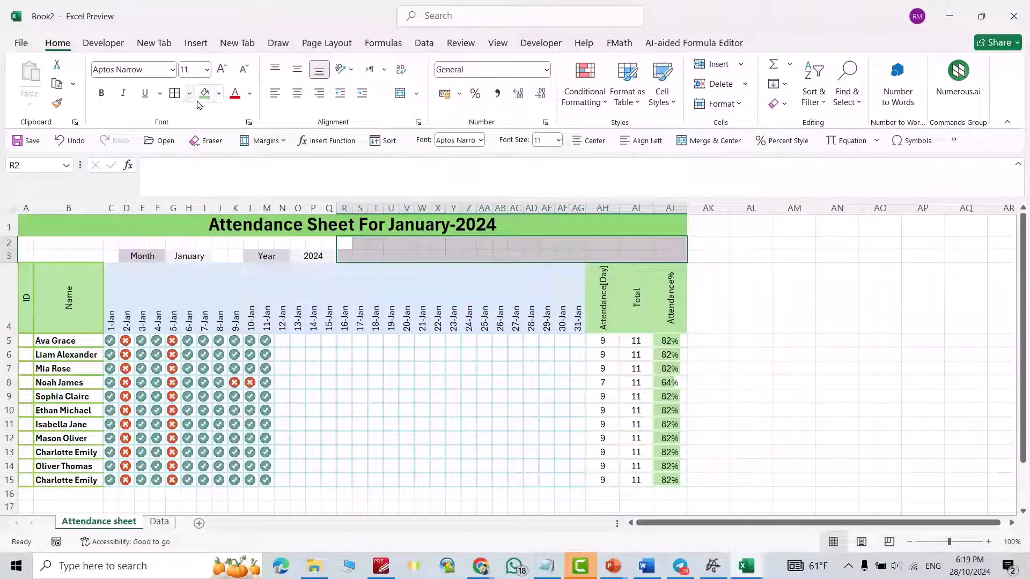
{"action": "left_click", "coordinate": [219, 93]}
{"action": "left_click", "coordinate": [210, 133]}
{"action": "left_click_drag", "start_coordinate": [329, 242], "coordinate": [32, 240]}
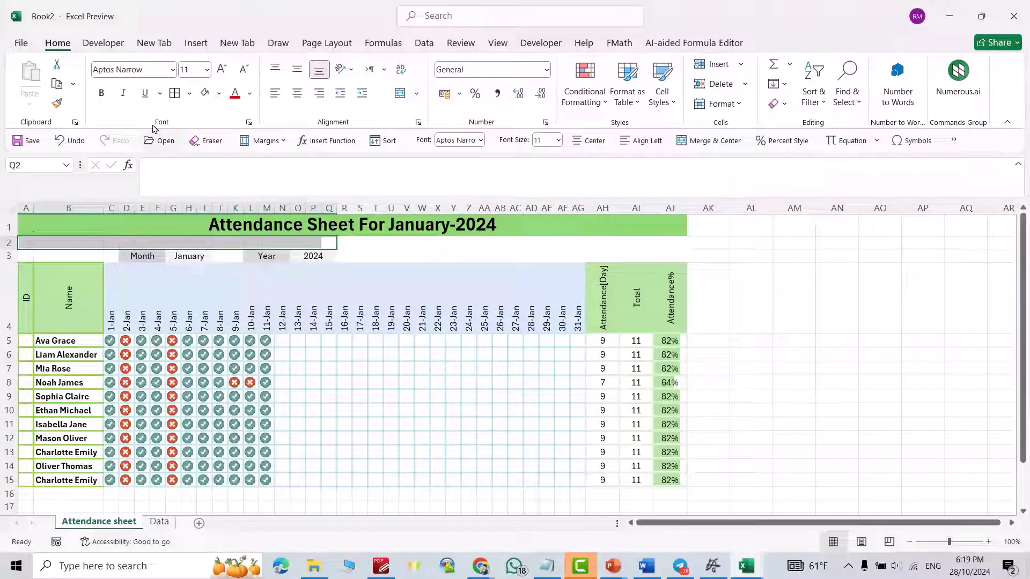
{"action": "left_click", "coordinate": [202, 99]}
{"action": "left_click_drag", "start_coordinate": [109, 254], "coordinate": [24, 257]}
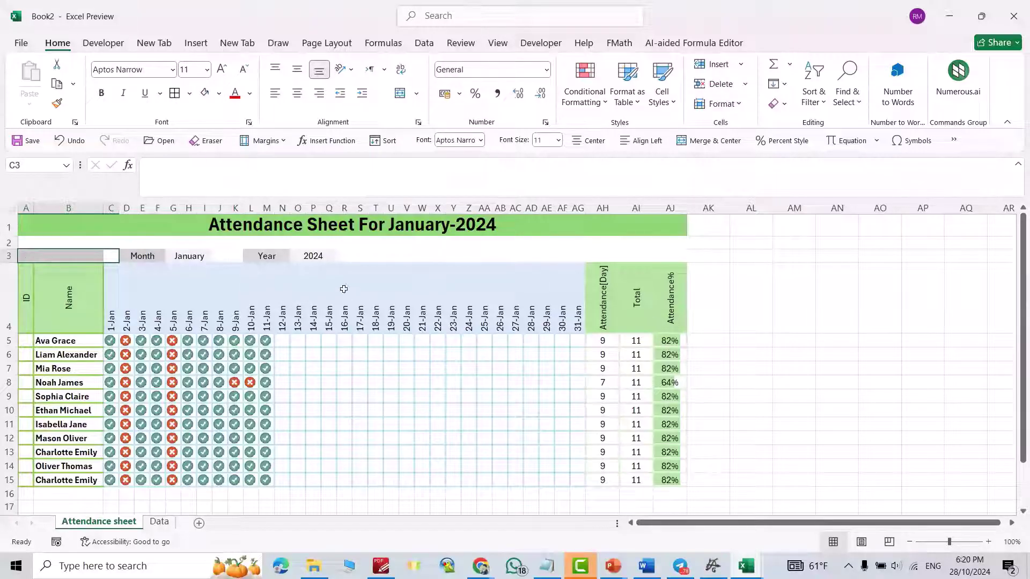
{"action": "left_click", "coordinate": [794, 309]}
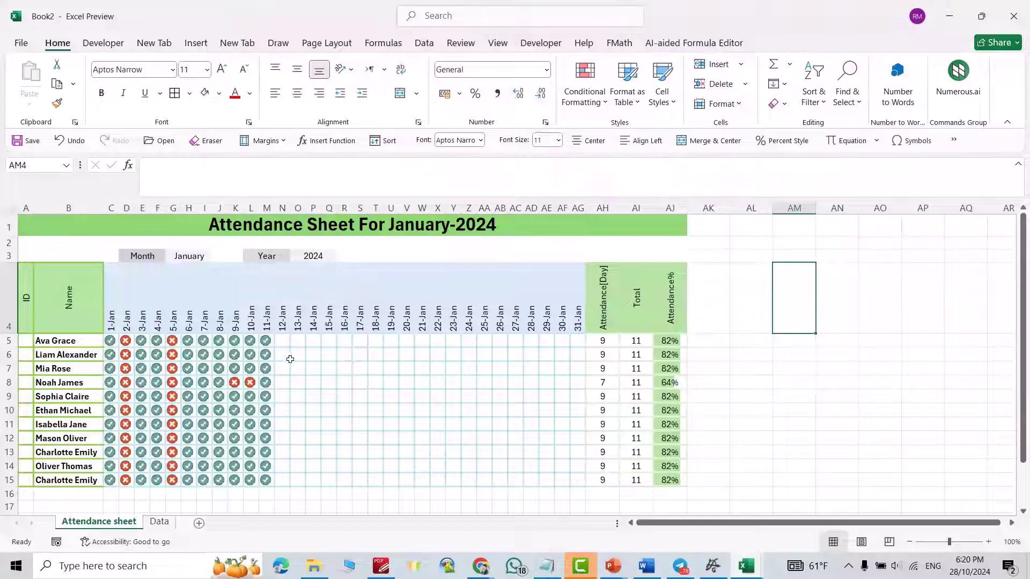
- Mark the first student absent (0) on 12-Jan
{"action": "left_click", "coordinate": [280, 344]}
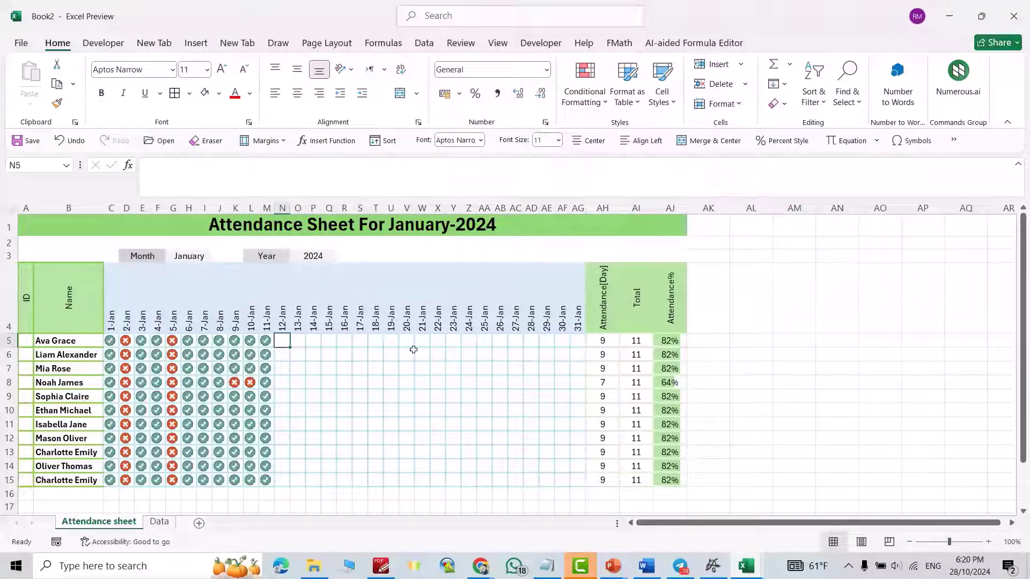
{"action": "type", "text": "0"}
{"action": "key", "text": "Return"}
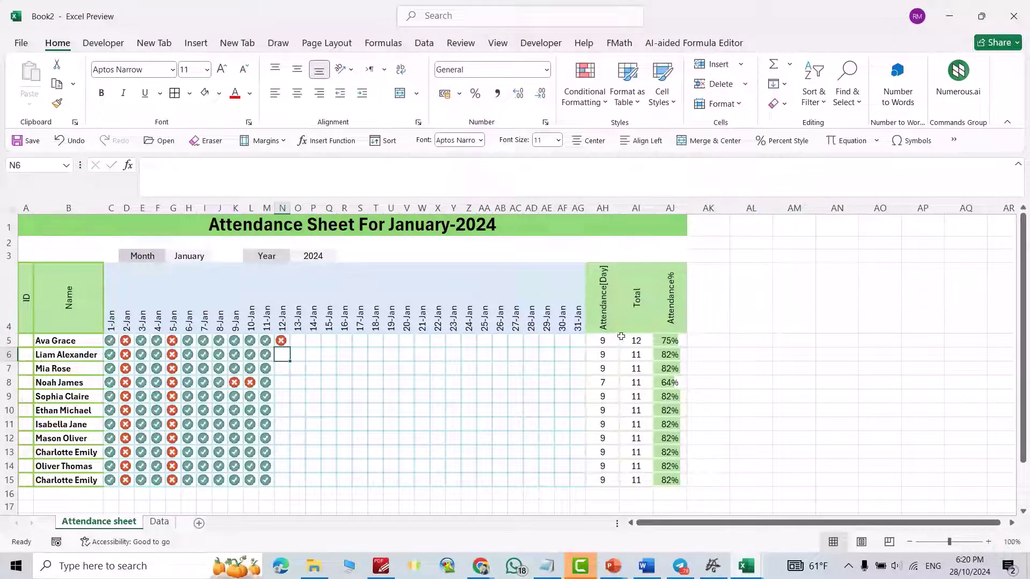
- Choose April as the month and 2031 as the year from the dropdowns
{"action": "left_click", "coordinate": [191, 259]}
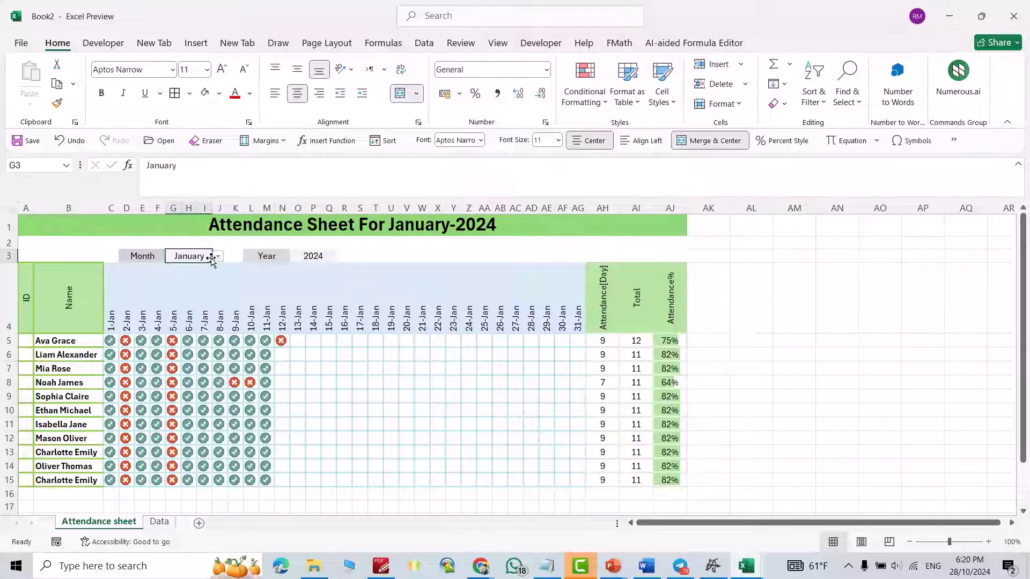
{"action": "left_click", "coordinate": [218, 256]}
{"action": "left_click", "coordinate": [191, 304]}
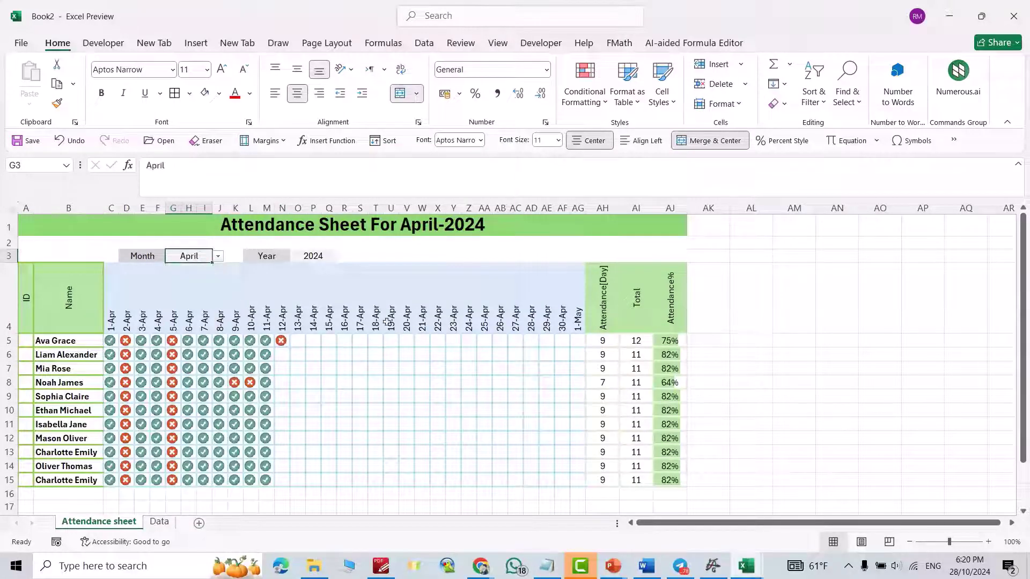
{"action": "left_click", "coordinate": [323, 259]}
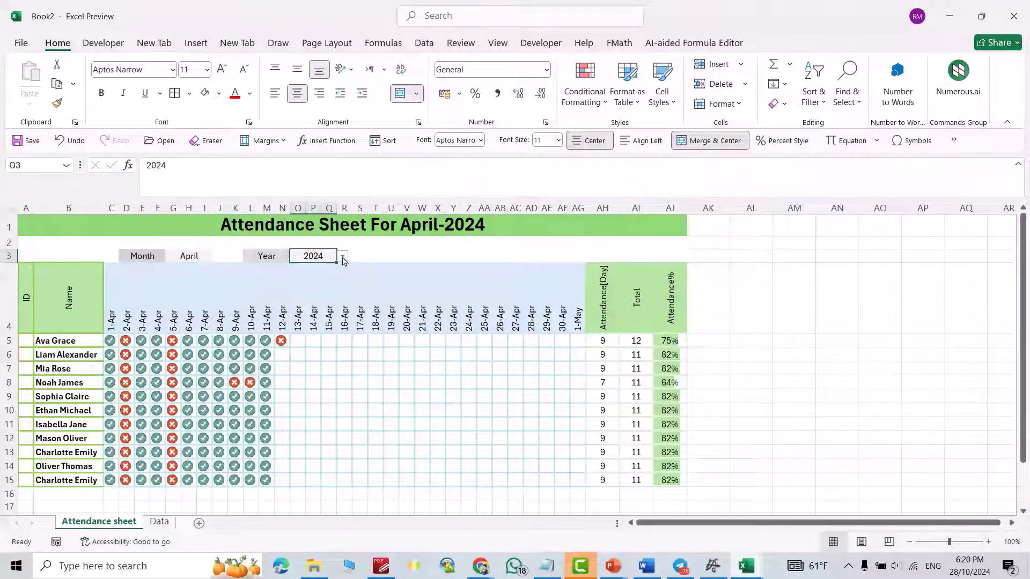
{"action": "left_click", "coordinate": [343, 257]}
{"action": "left_click", "coordinate": [312, 349]}
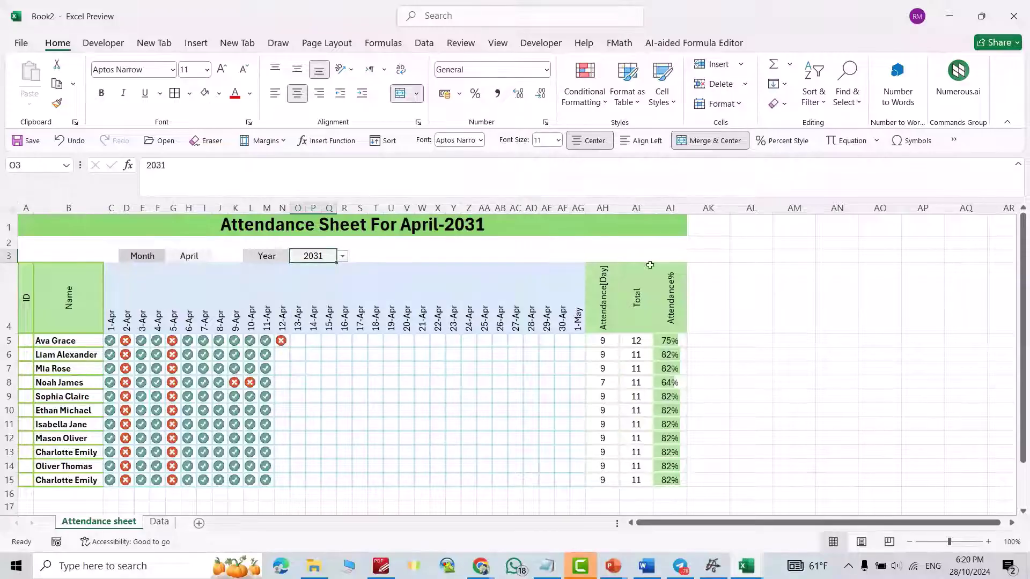